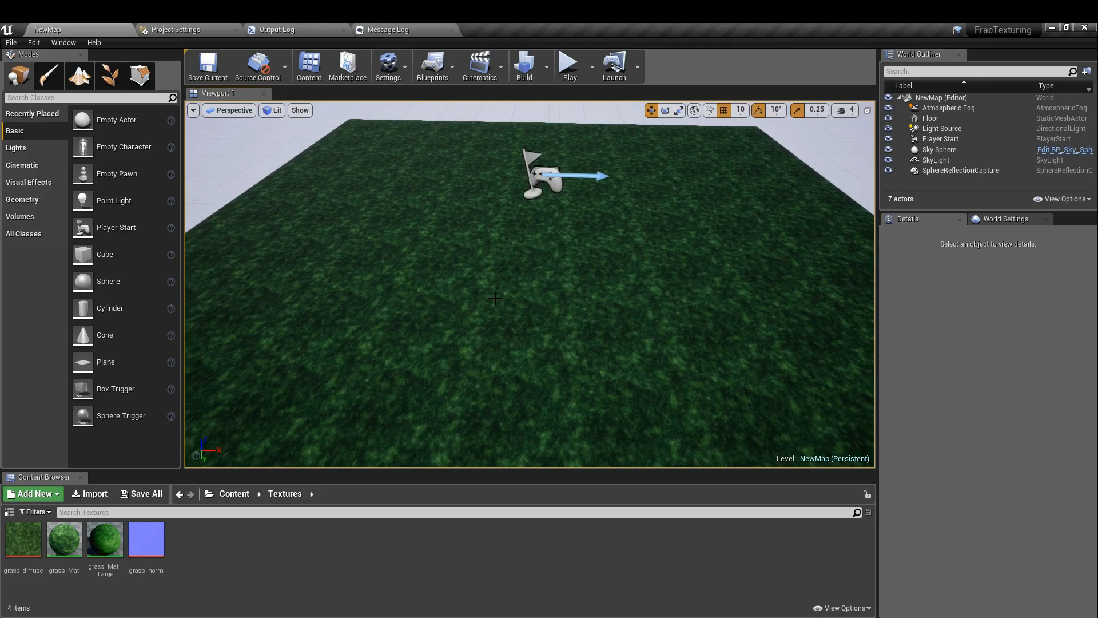
- Examine the grass texture's tiling on the floor from nearer and farther away in the level
right_click_drag(445, 308, 523, 293)
key("w")
key("s")
key("w")
key("s")
key("s")
key("w")
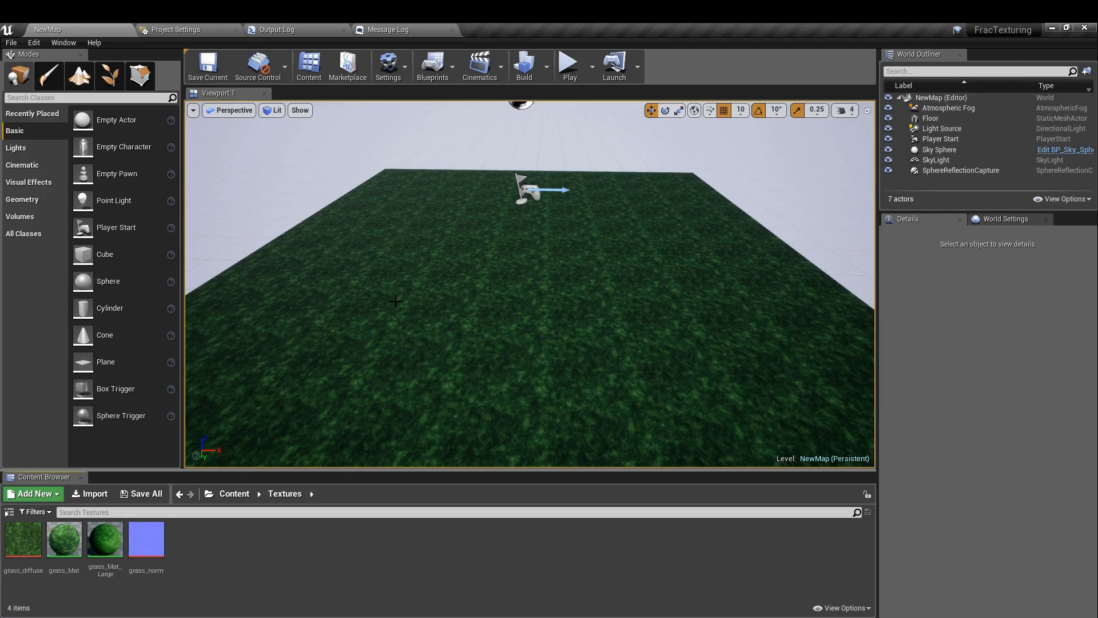
- Open the grass_Mat material, set the TexCoord node's UTiling and VTiling to 0.2, and apply the change
double_click(66, 541)
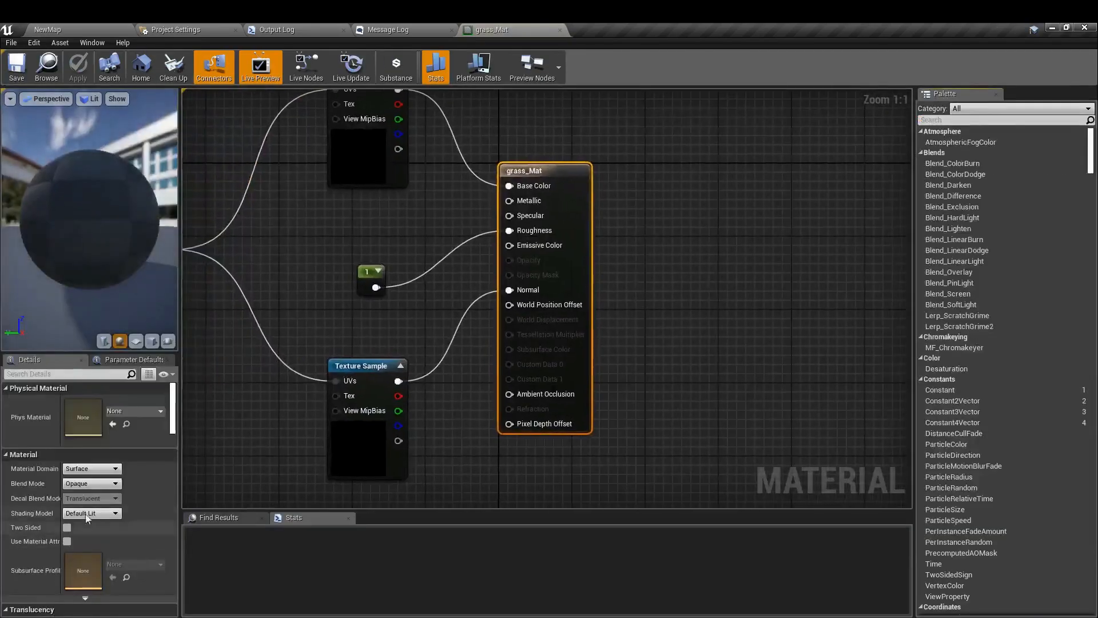
right_click_drag(265, 251, 569, 311)
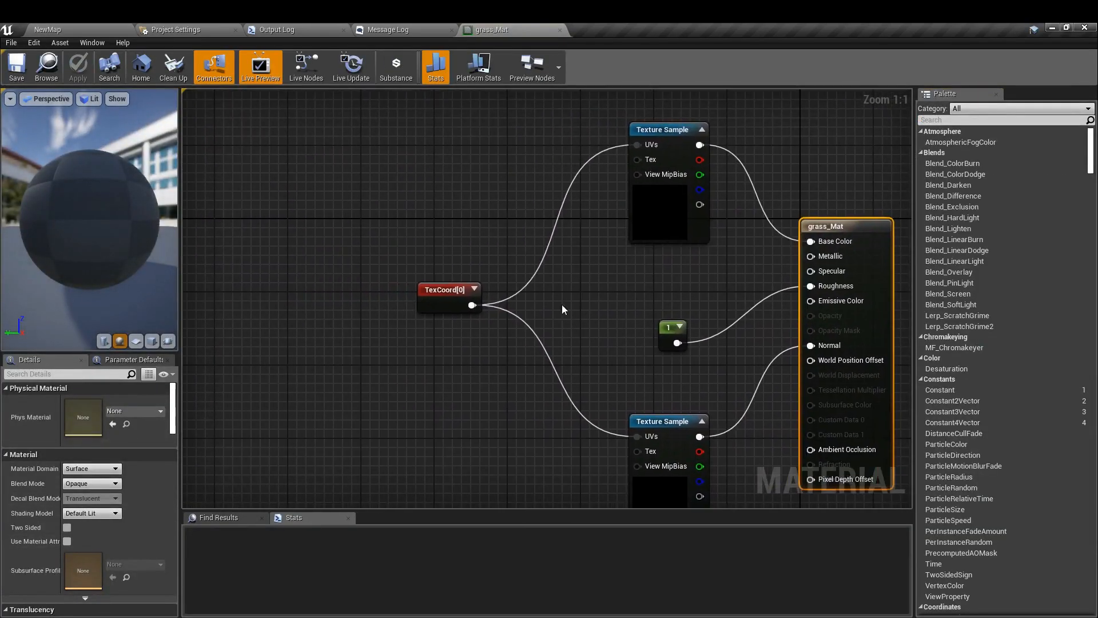
left_click(435, 297)
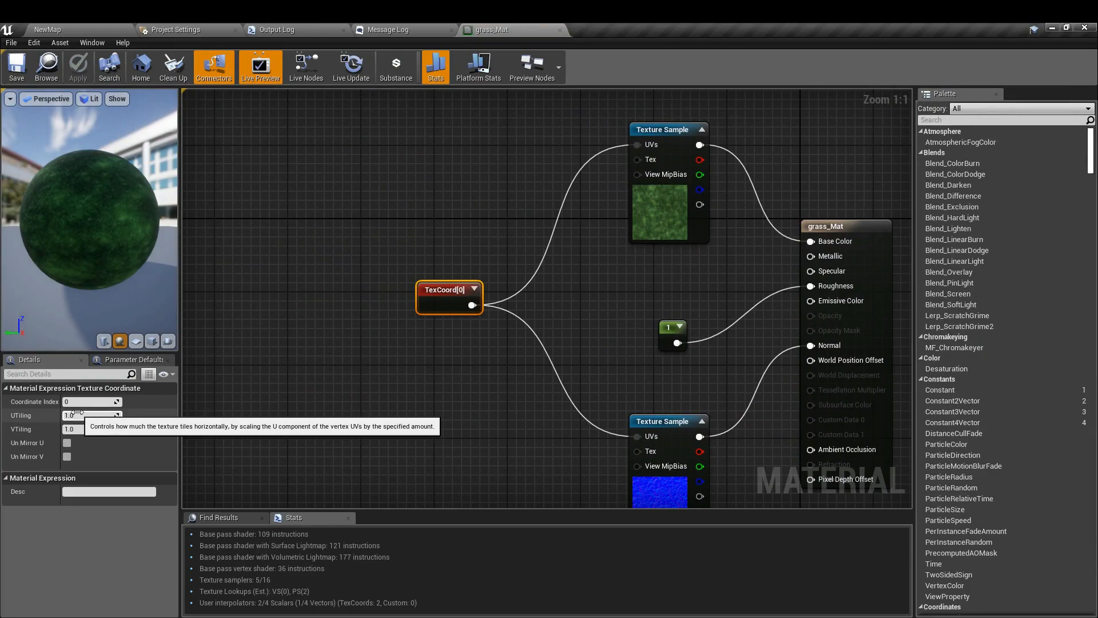
type("0.2")
left_click(74, 430)
type("0.2")
key("Return")
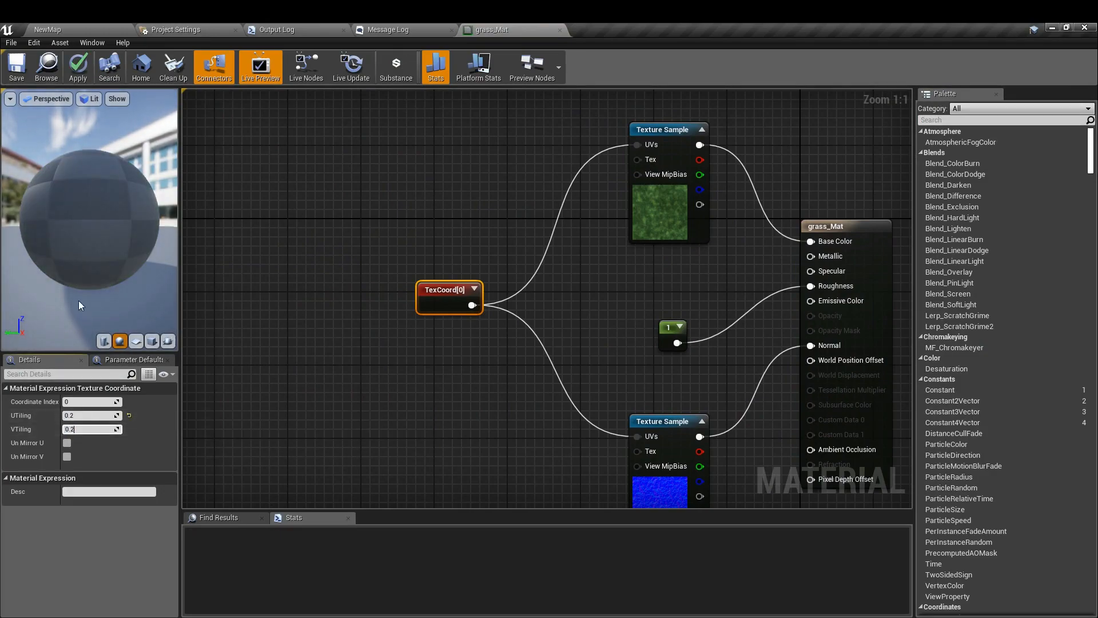
left_click(77, 62)
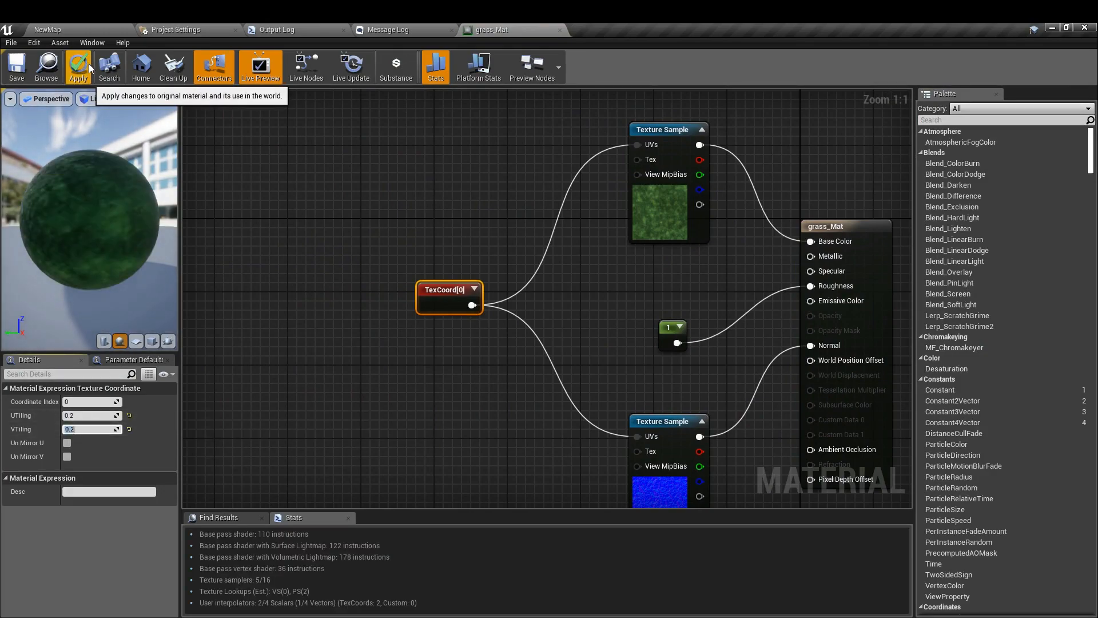
- Inspect the rescaled grass texture on the NewMap floor both close up and from a distance
left_click(85, 28)
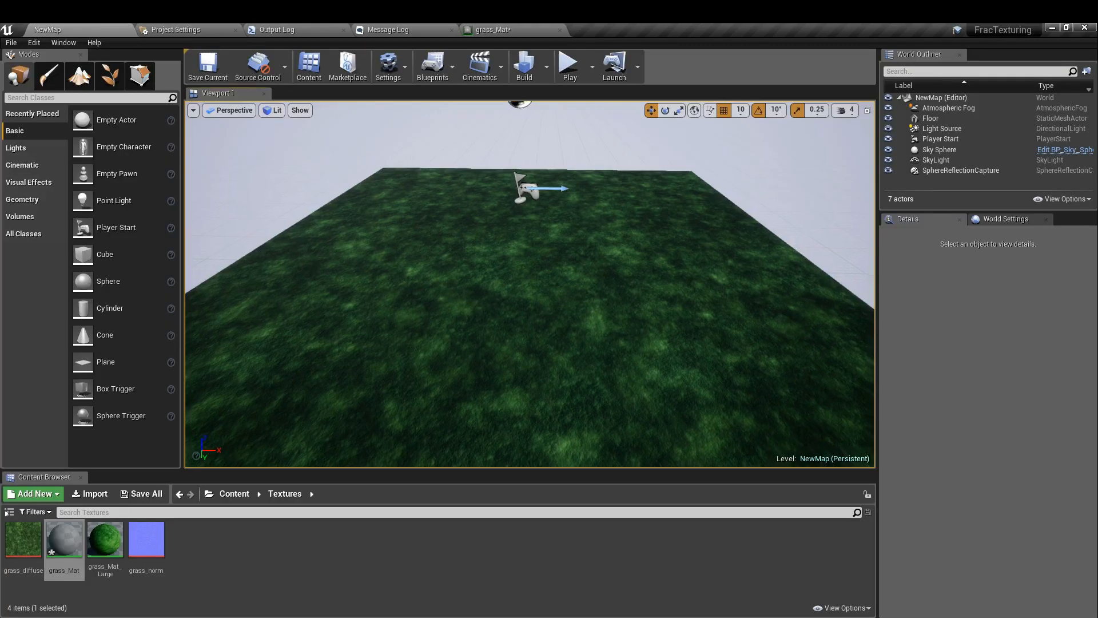
right_click_drag(529, 284, 549, 313)
key("w")
key("w")
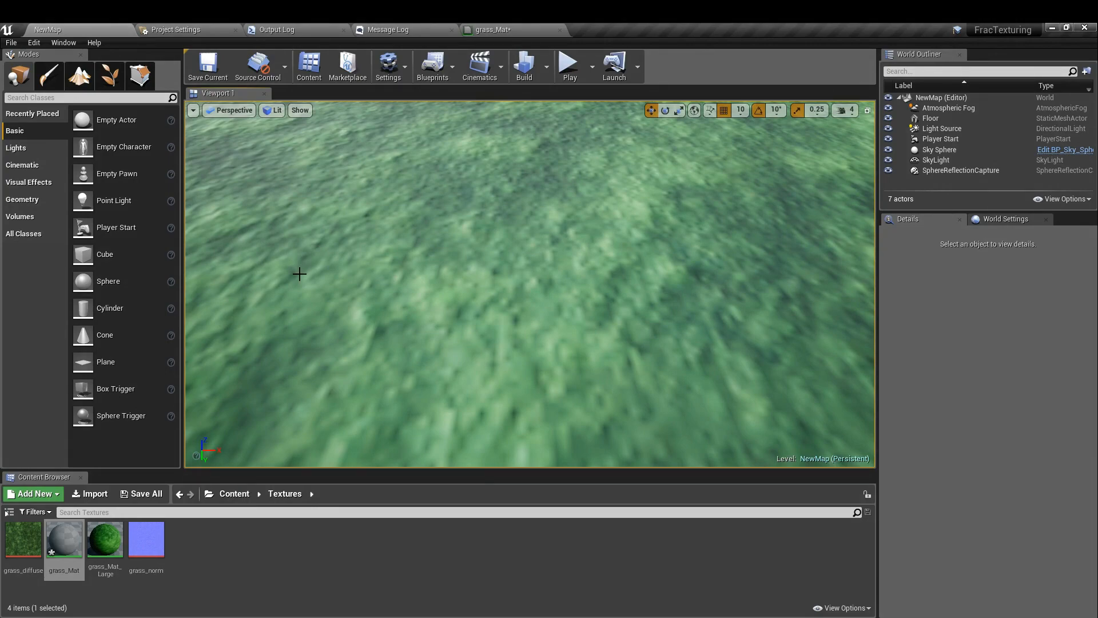
key("s")
mouse_move(296, 280)
right_mouse_down()
mouse_move(297, 266)
mouse_move(296, 278)
right_mouse_up()
key("s")
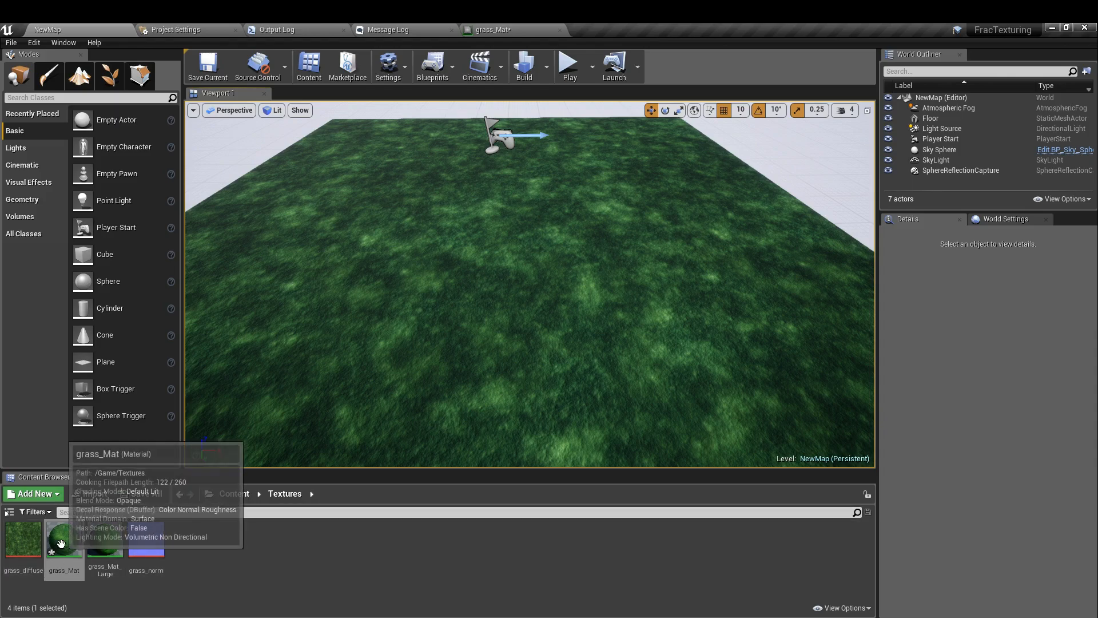
- Create a material function named RecursiveTexture in the Textures folder
right_click(249, 553)
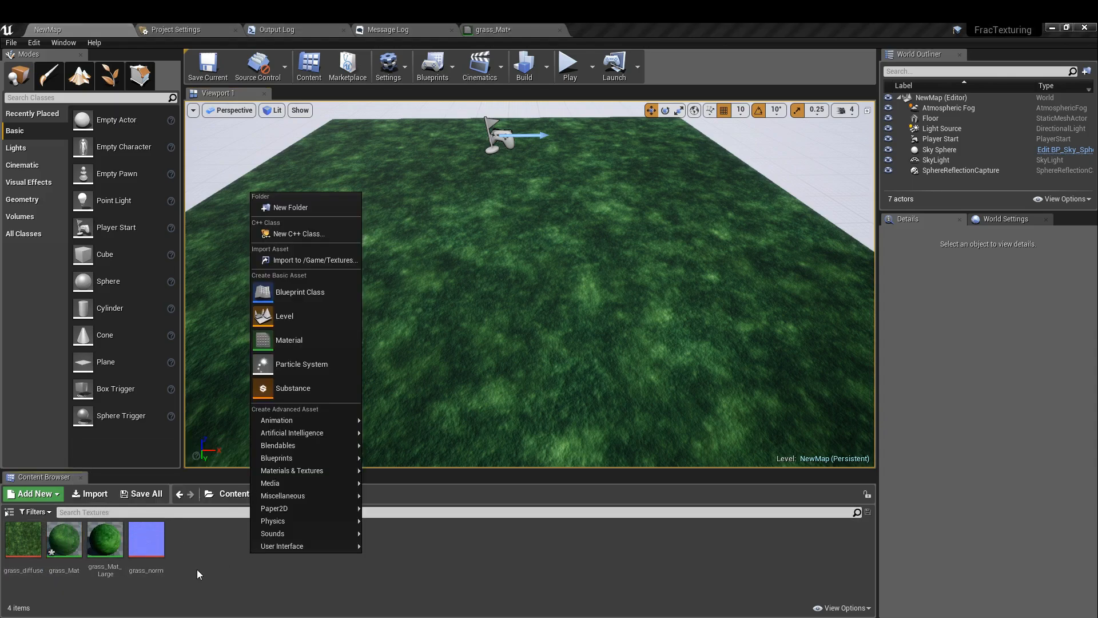
left_click(197, 569)
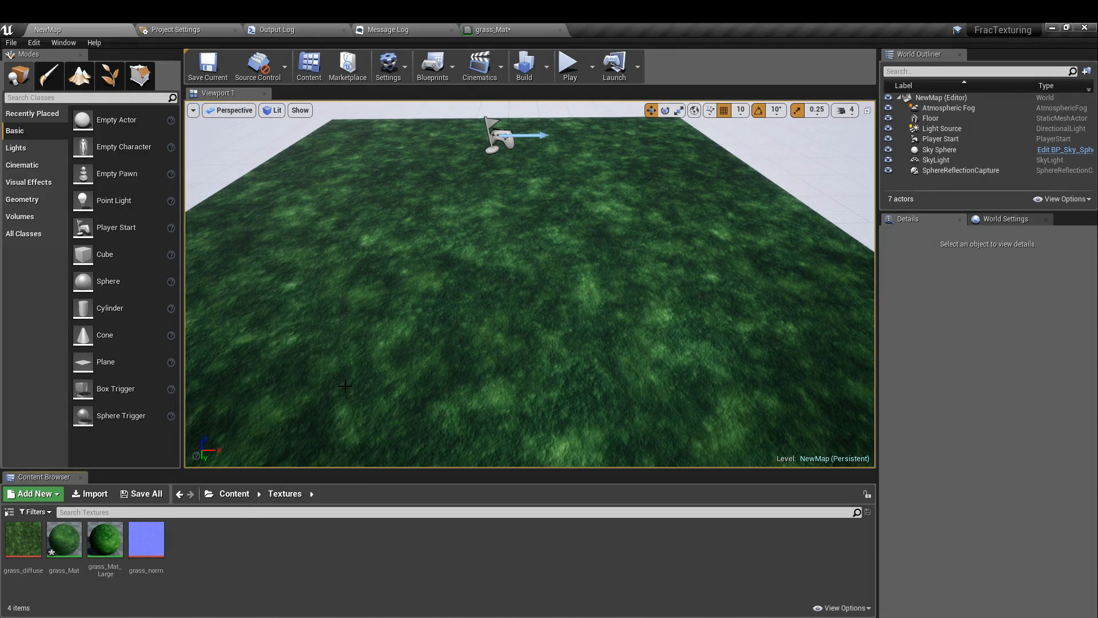
right_click(293, 547)
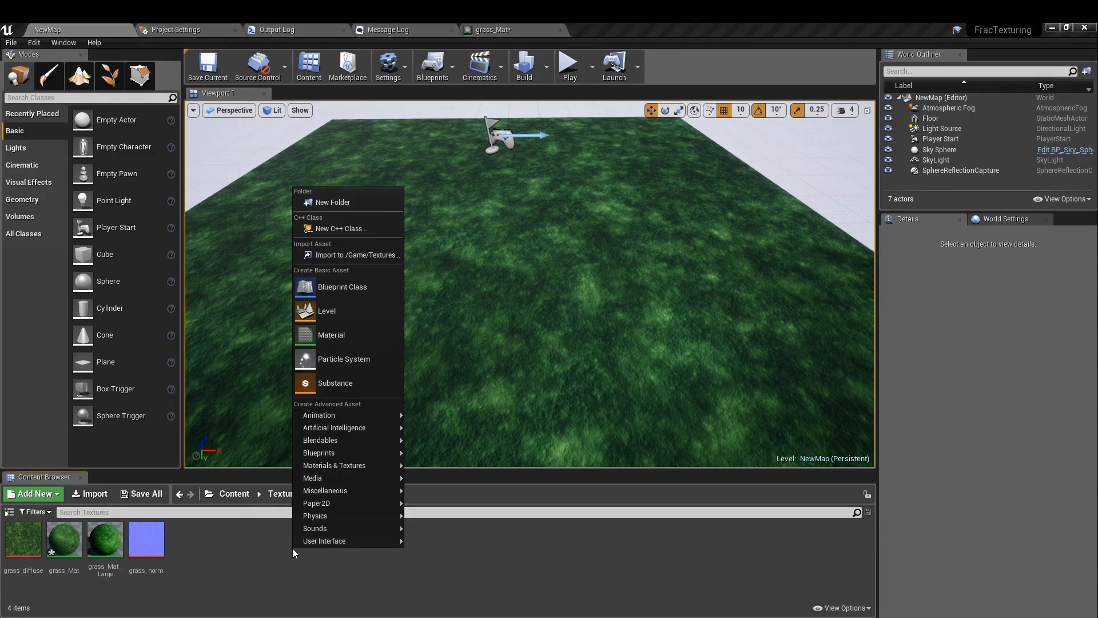
mouse_move(352, 465)
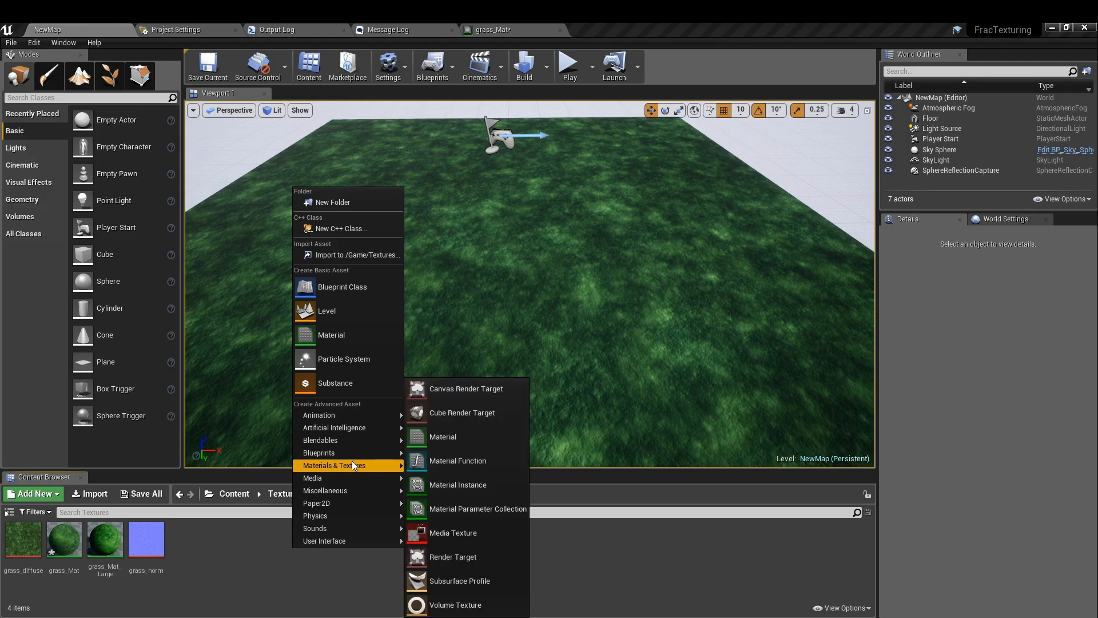
left_click(448, 463)
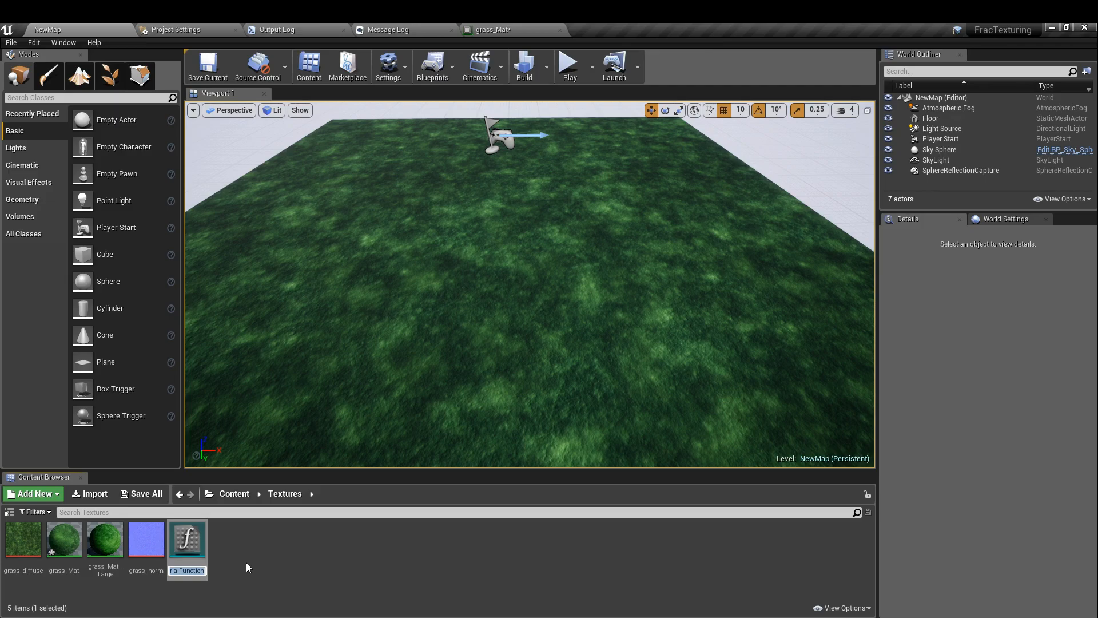
type("Recurs")
type("iveTe")
type("xtur")
type("e")
key("Return")
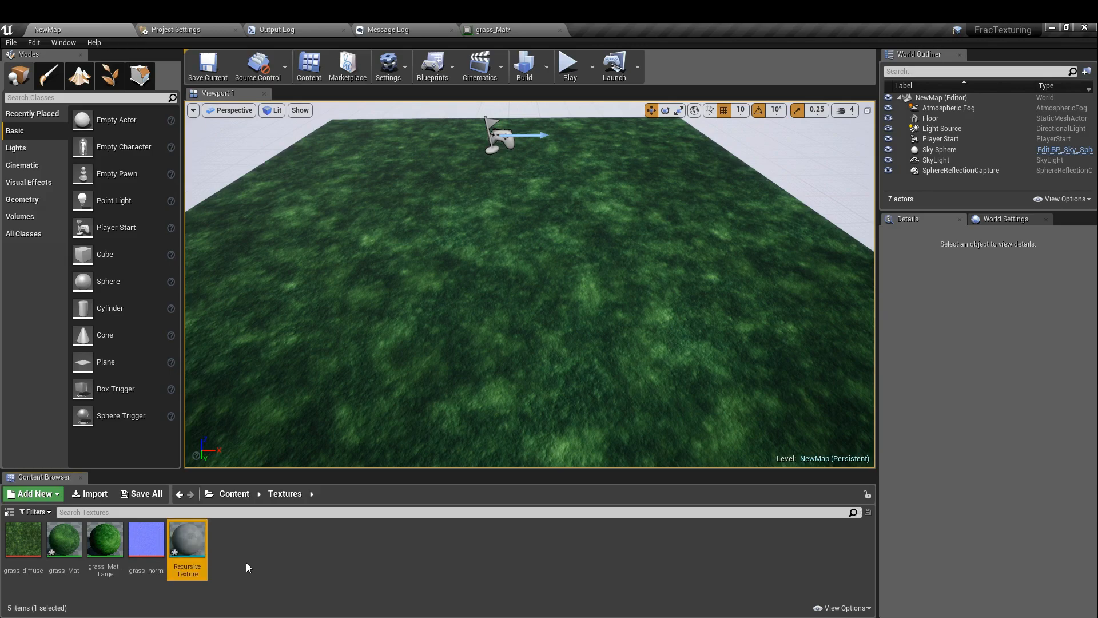
- Open RecursiveTexture and add a FunctionInput node with its input type set to Function Input Texture 2D
double_click(184, 550)
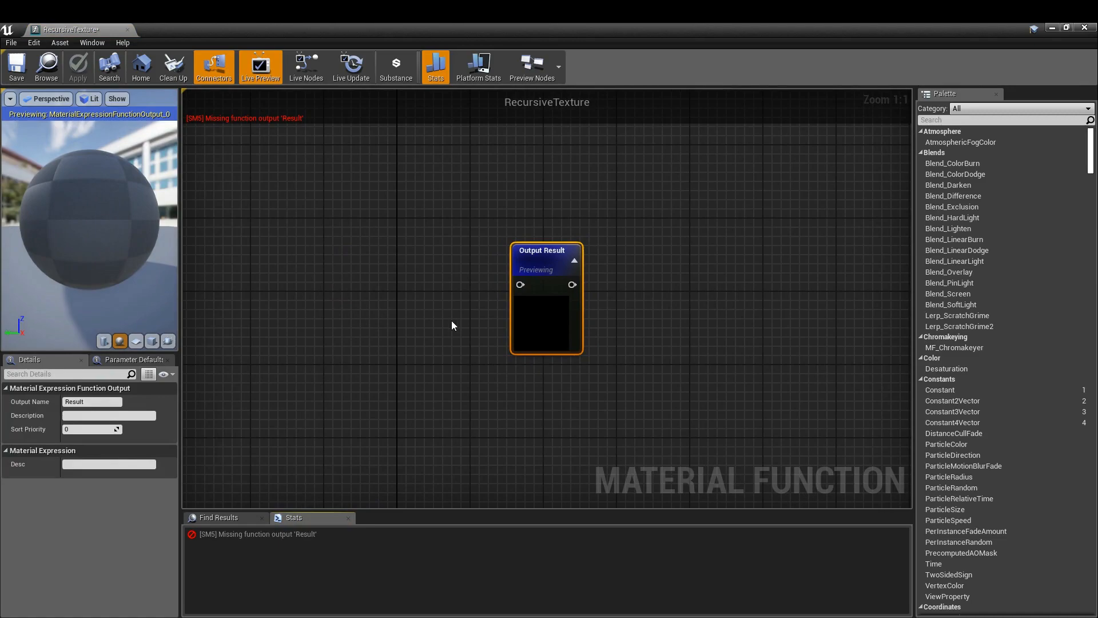
right_click(304, 313)
type("inp")
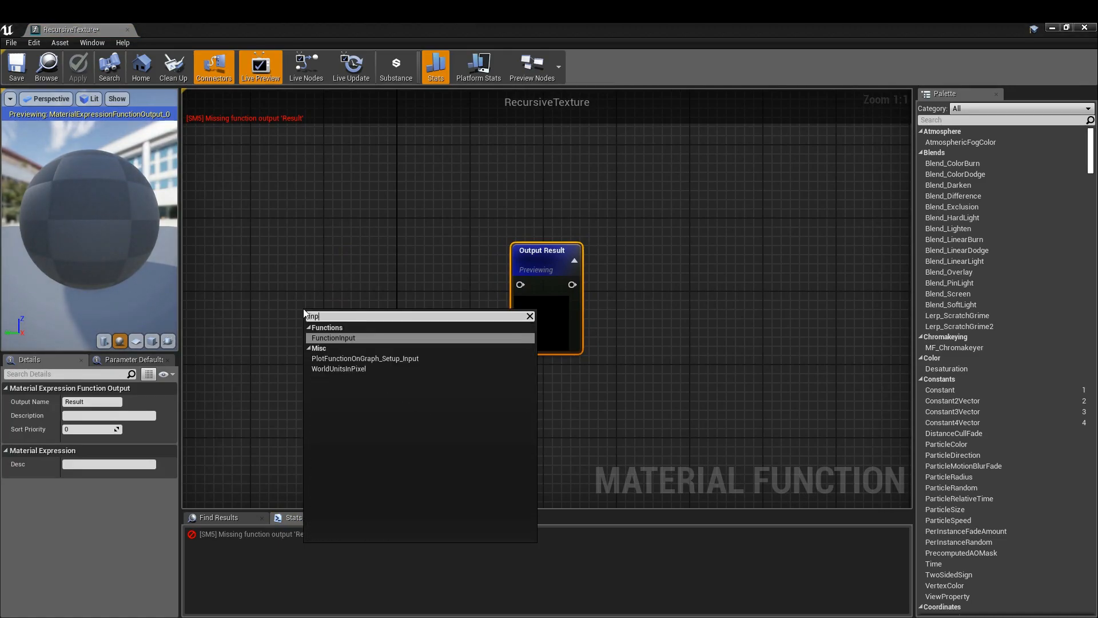
key("Return")
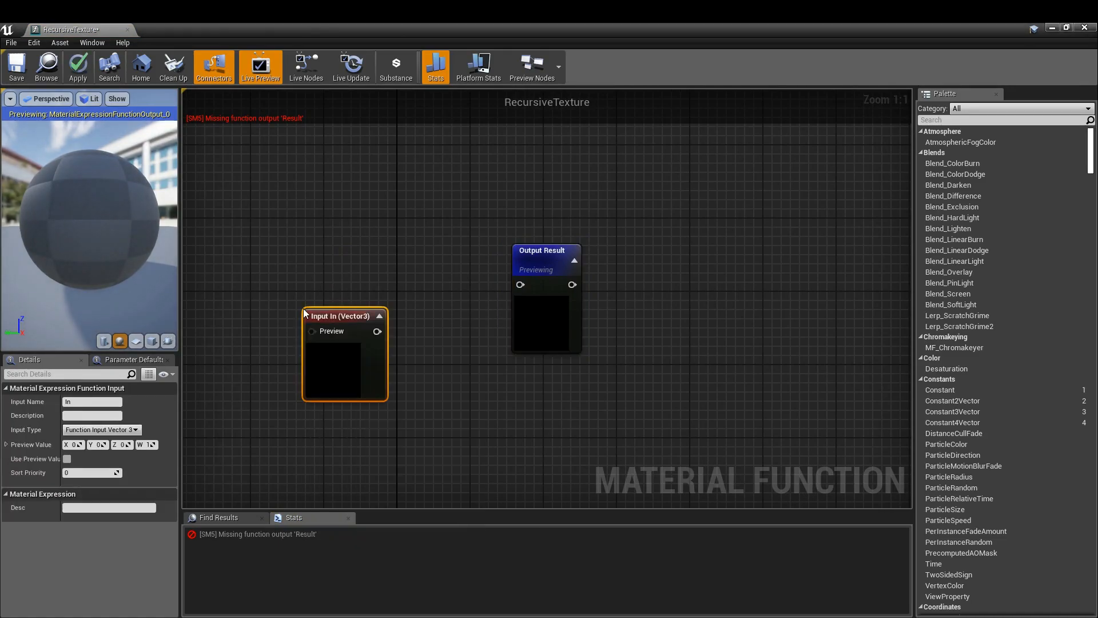
left_click_drag(329, 319, 286, 284)
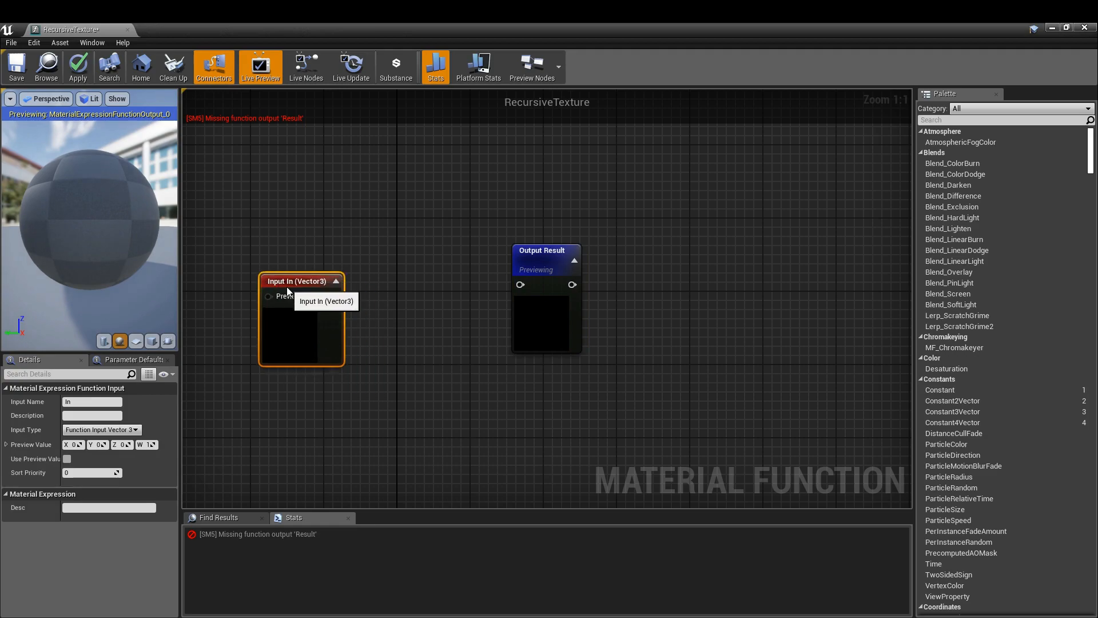
left_click(112, 430)
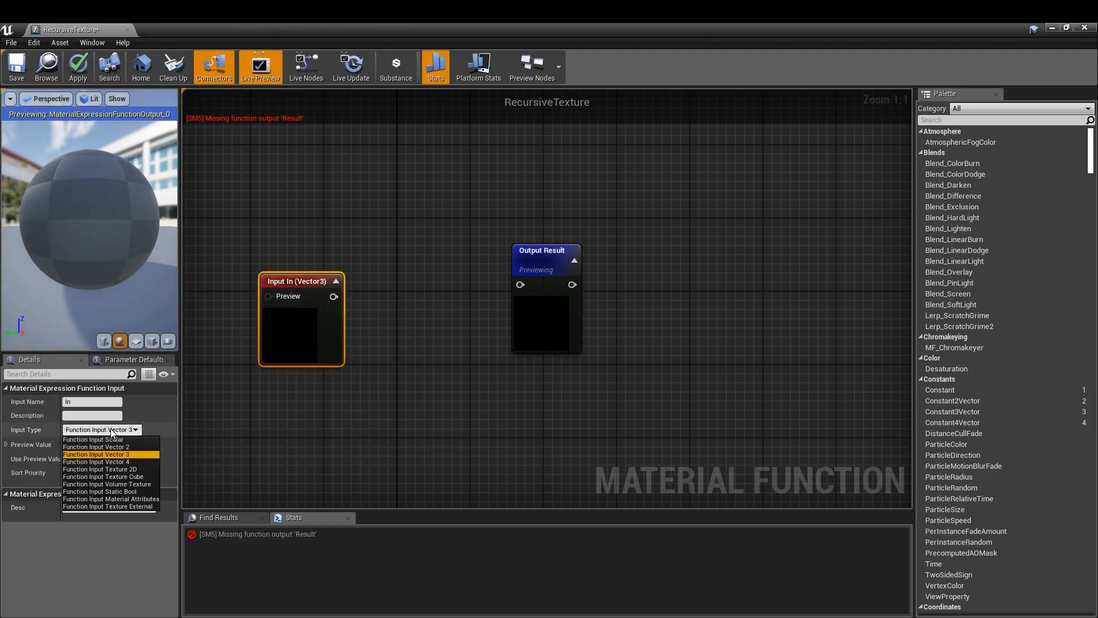
left_click(128, 469)
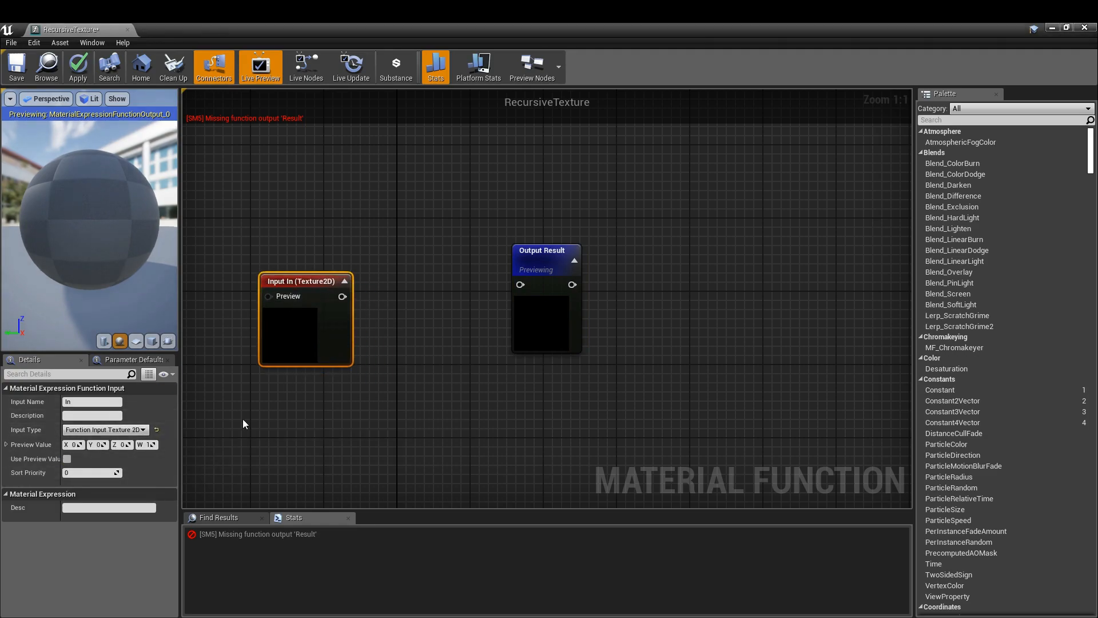
- Add a TextureSample node to the RecursiveTexture graph between the input and output nodes
right_click(395, 365)
type("terx")
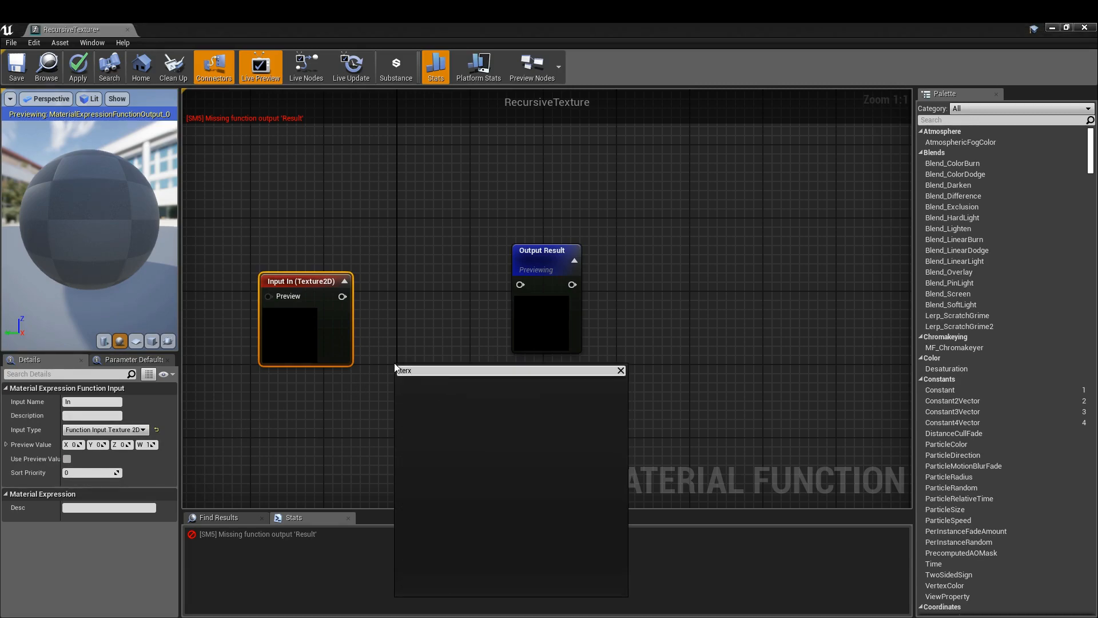
key("BackSpace")
type("x")
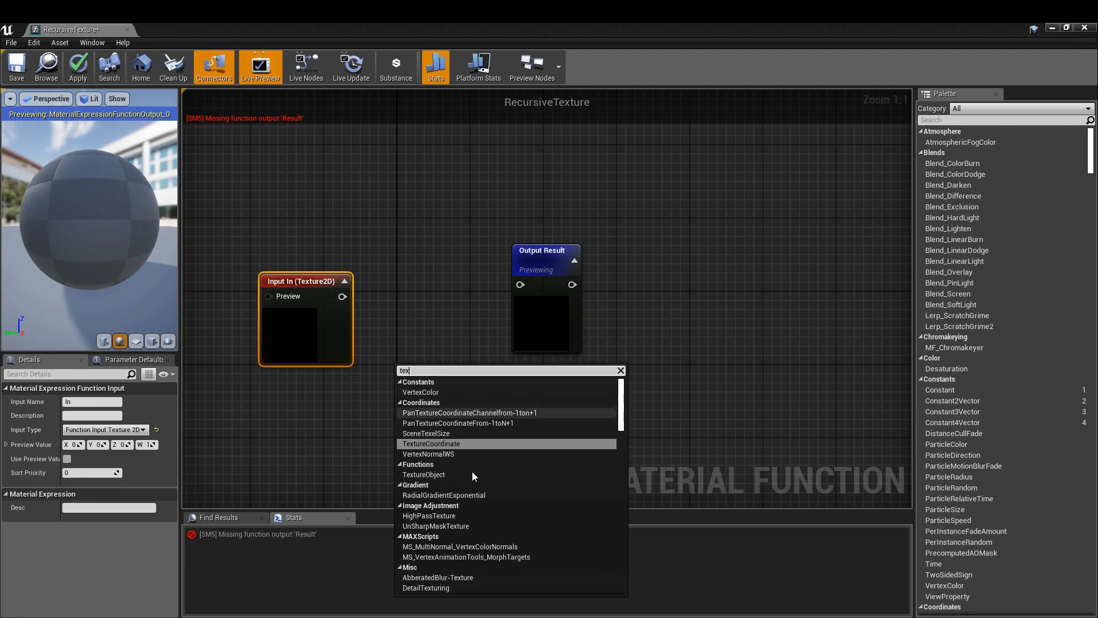
scroll(502, 498, "down", 10)
scroll(502, 498, "down", 3)
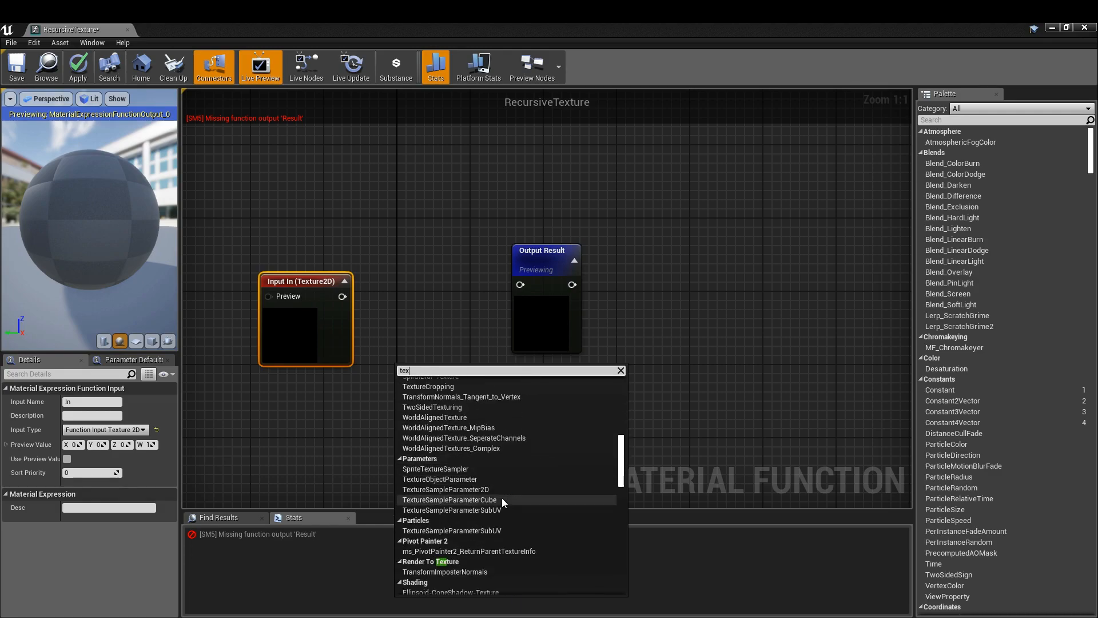
scroll(503, 500, "down", 8)
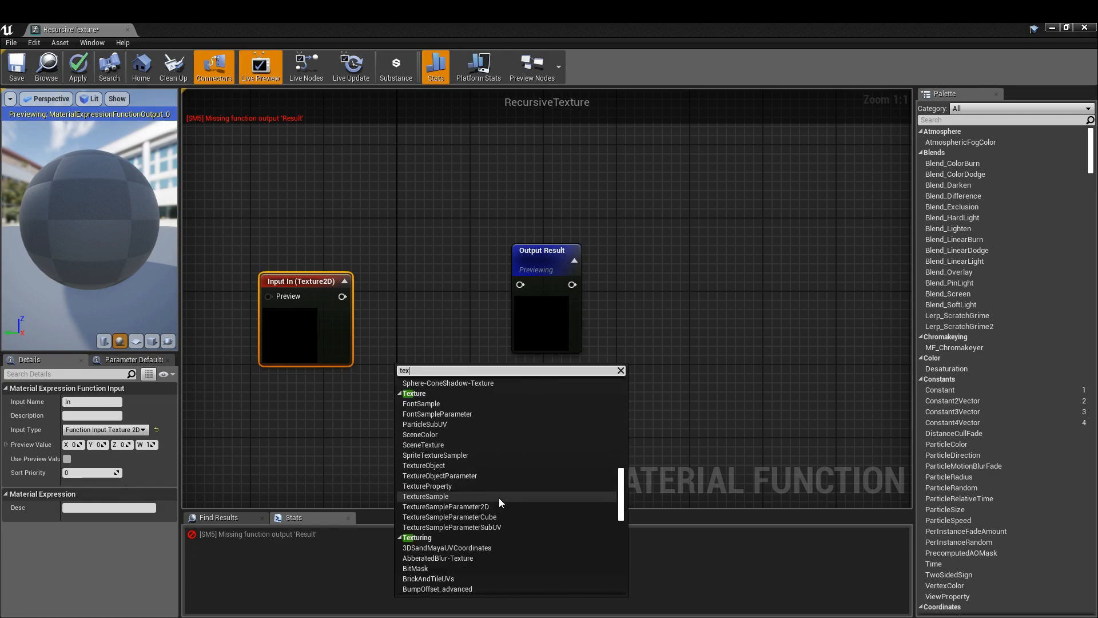
left_click(498, 496)
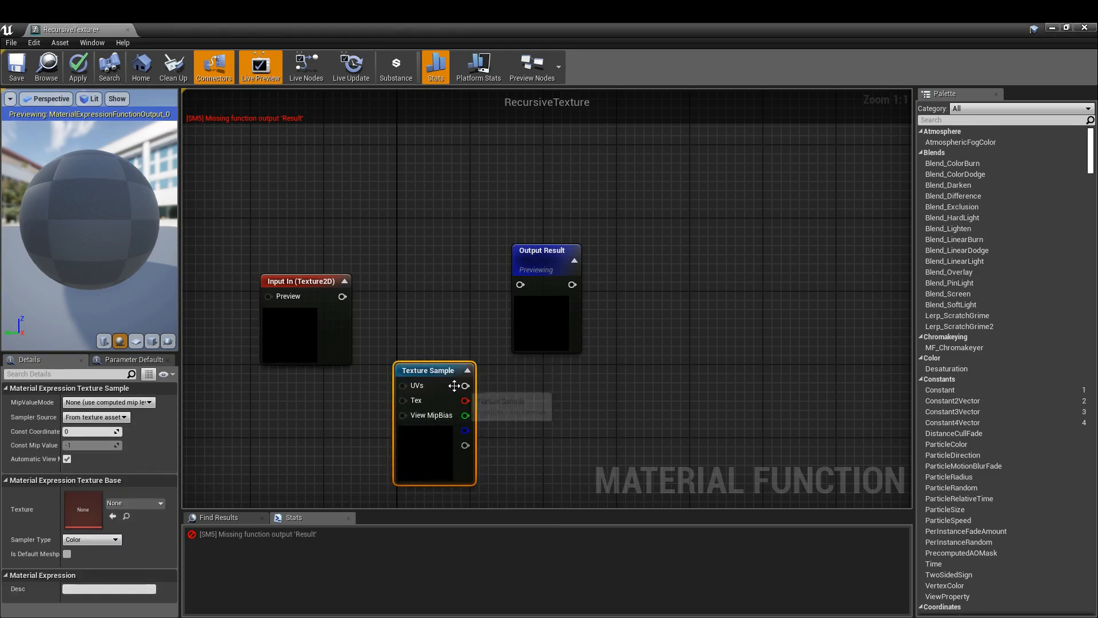
- Wire the Texture2D input into the Texture Sample's Tex and its color output into Output Result, then apply the function
left_click_drag(464, 386, 520, 284)
right_click_drag(371, 348, 459, 298)
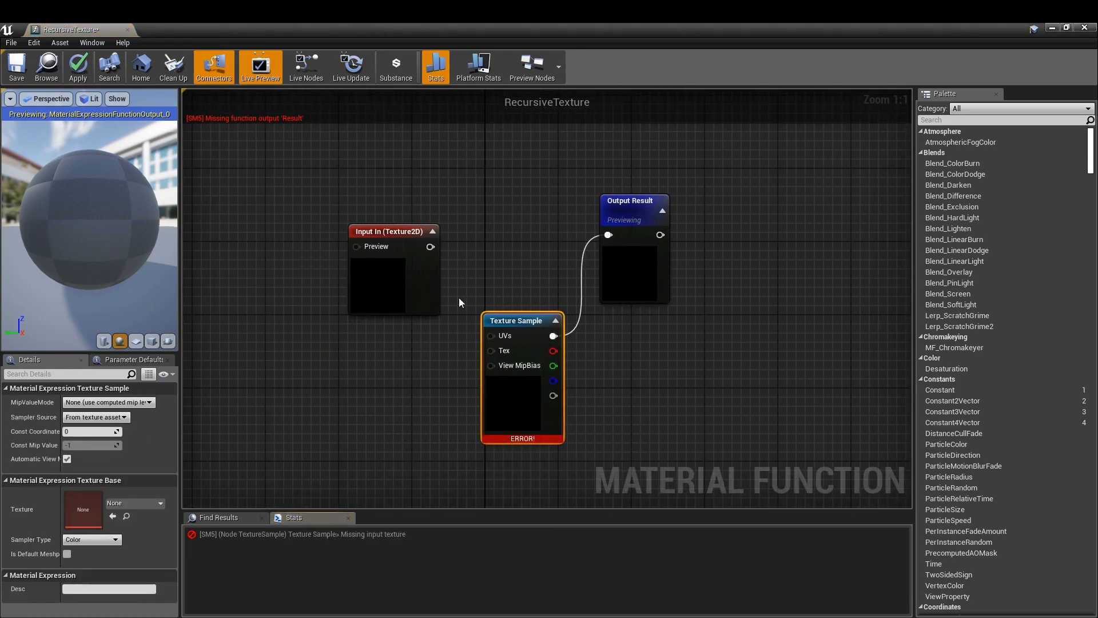
left_click_drag(392, 237, 440, 231)
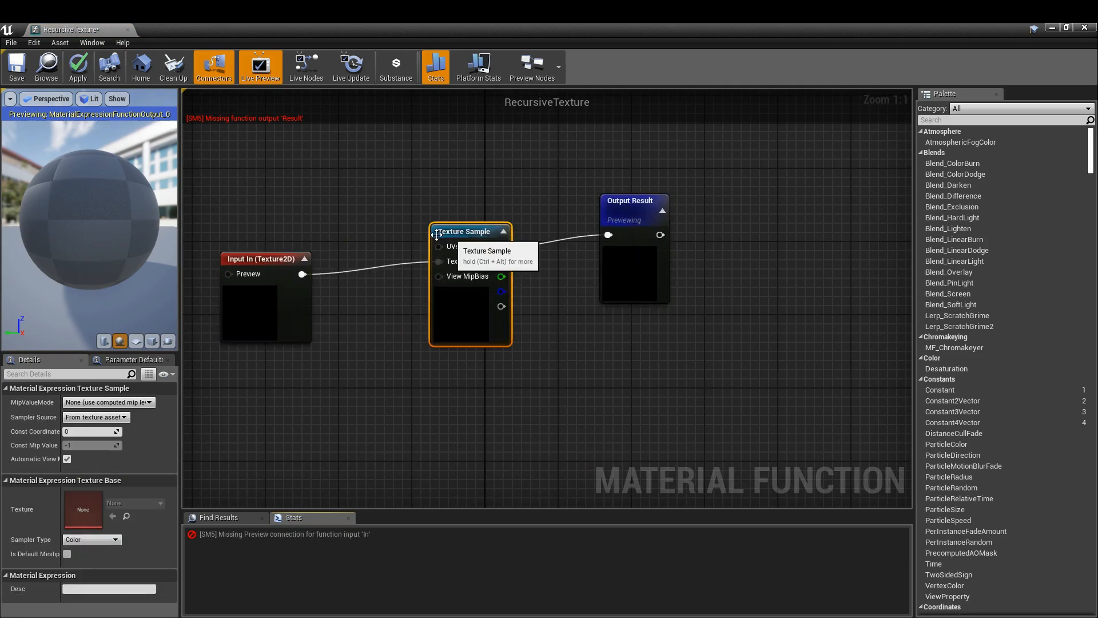
left_click(80, 67)
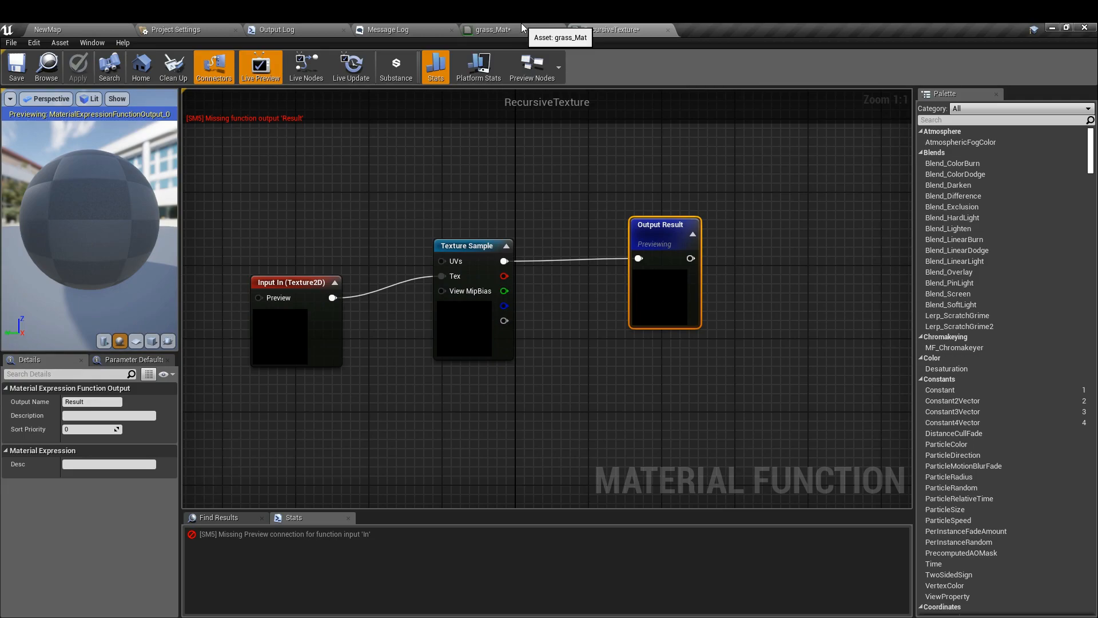
- In grass_Mat, set the TexCoord node's UTiling and VTiling to 1.0 and apply the material
left_click(505, 29)
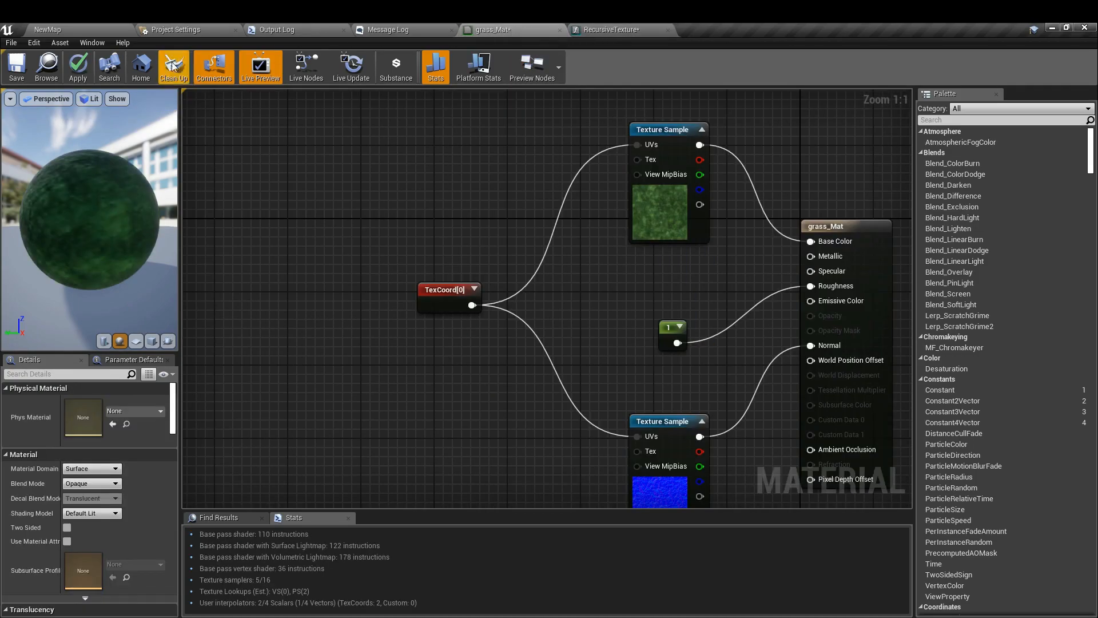
left_click(421, 294)
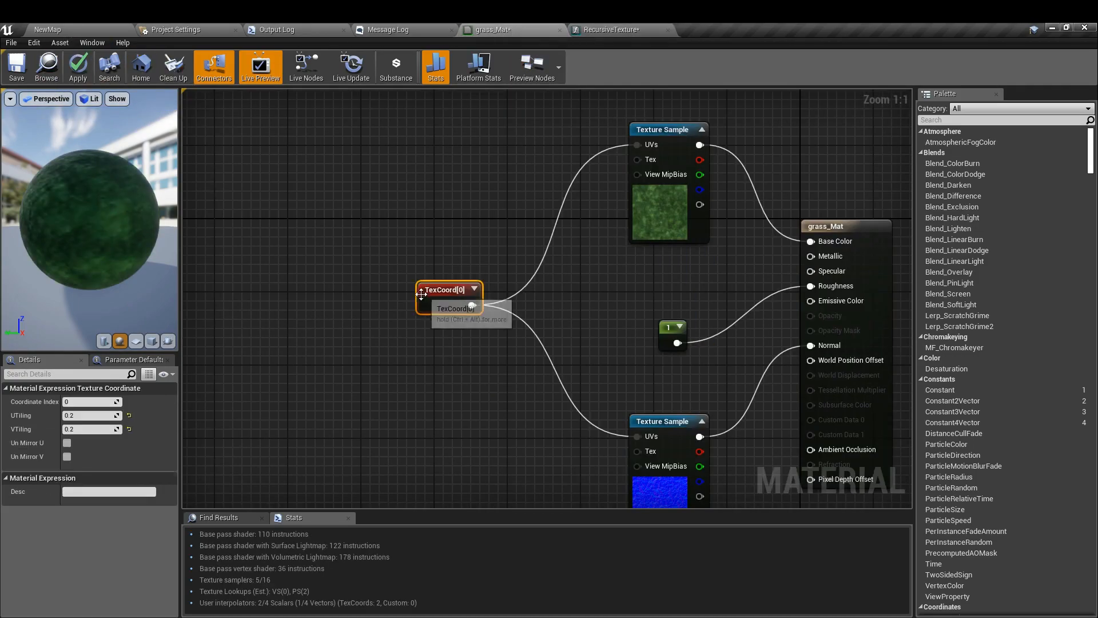
left_click(84, 429)
type("0.2")
key("Return")
type("1")
key("Return")
left_click(82, 72)
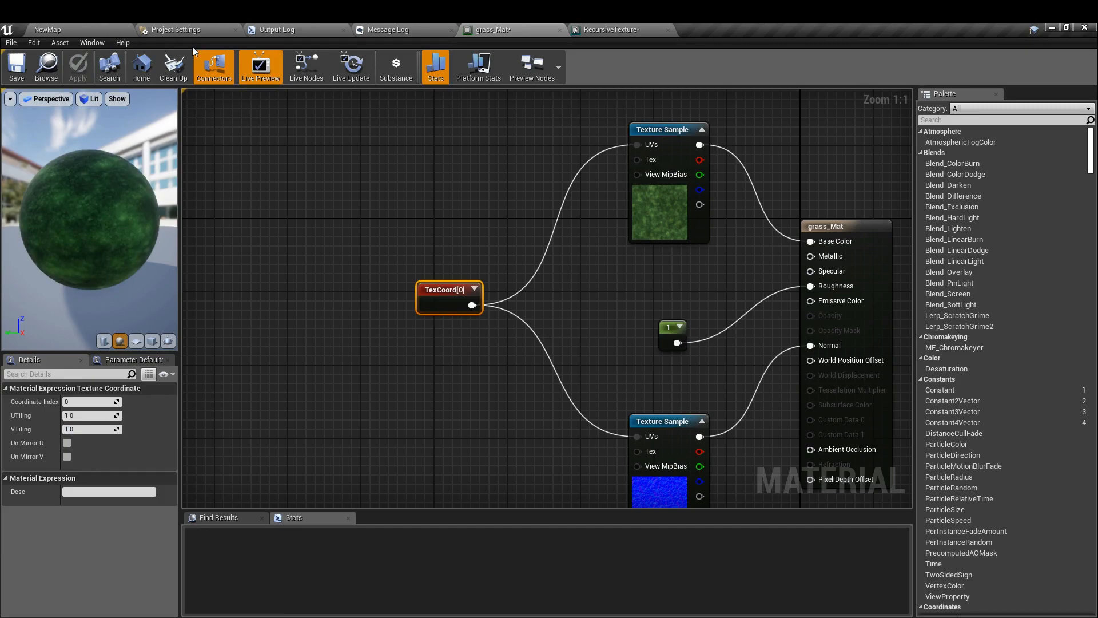
- Place the RecursiveTexture function from the Textures folder into the grass_Mat graph, above the TexCoord node
left_click(112, 28)
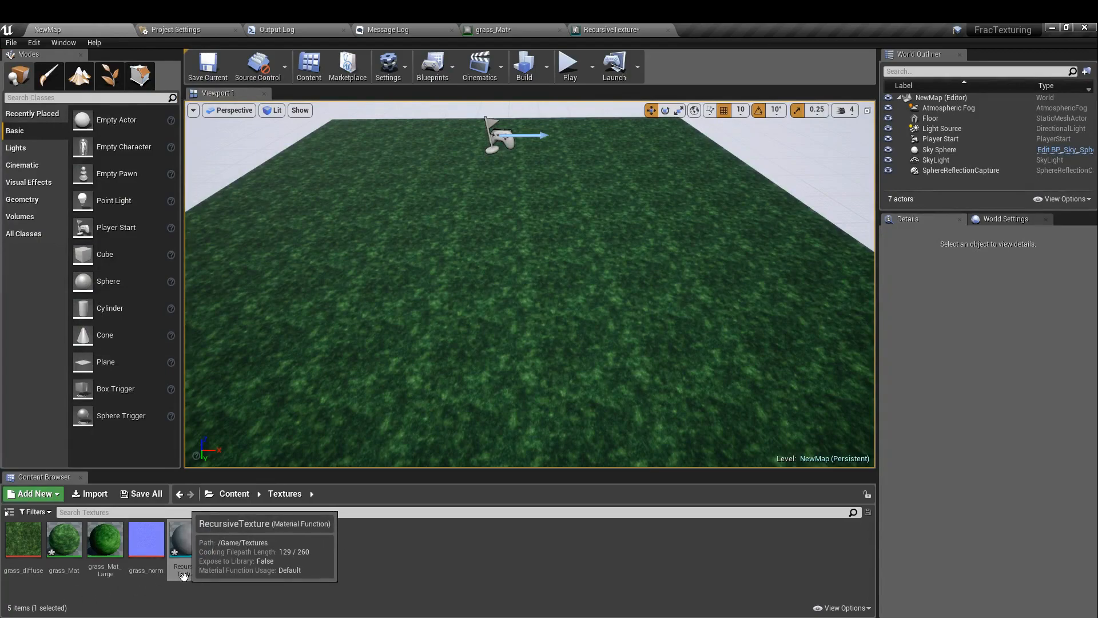
left_click_drag(195, 530, 461, 161)
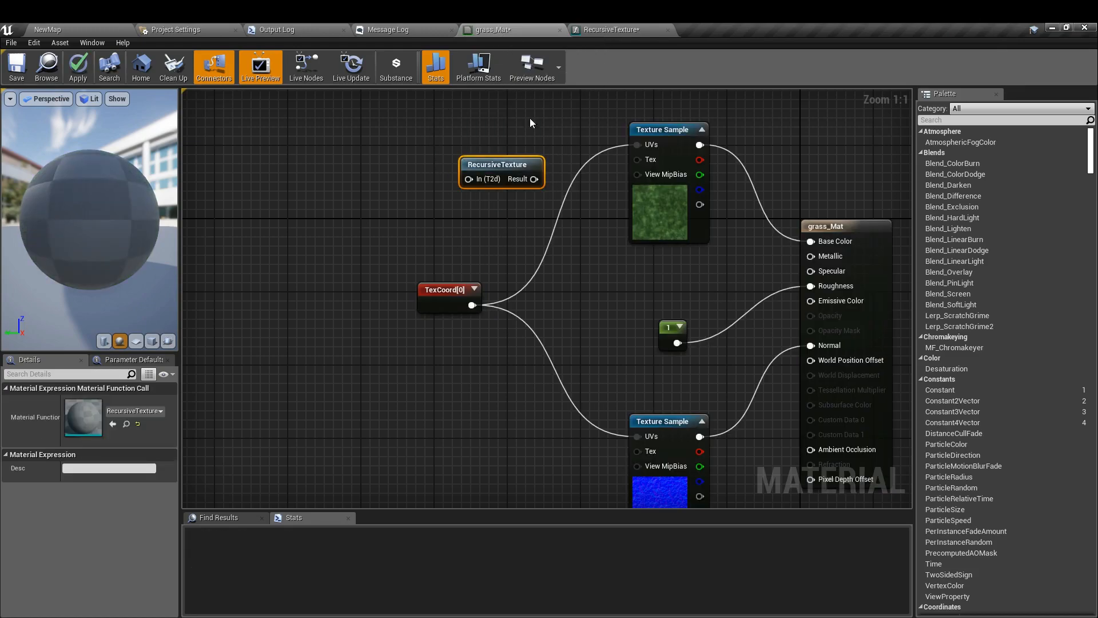
right_click_drag(386, 175, 267, 172)
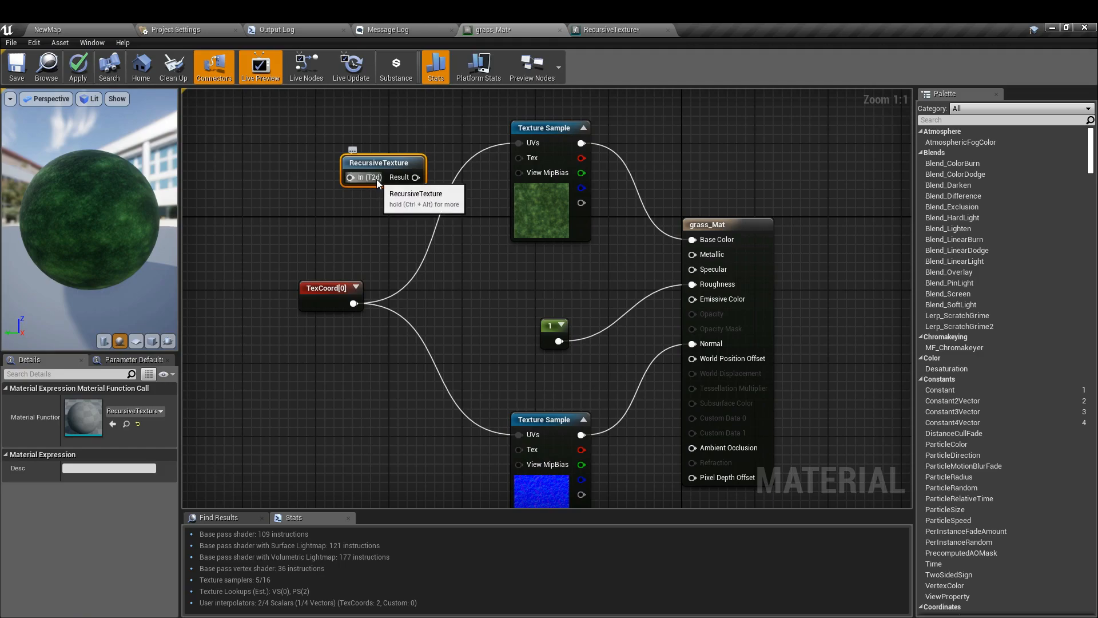
- Connect the RecursiveTexture node's Result to grass_Mat's Base Color and place the node just below the grass Texture Sample
left_click_drag(415, 177, 703, 243)
left_click_drag(374, 165, 486, 254)
right_click_drag(351, 200, 502, 216)
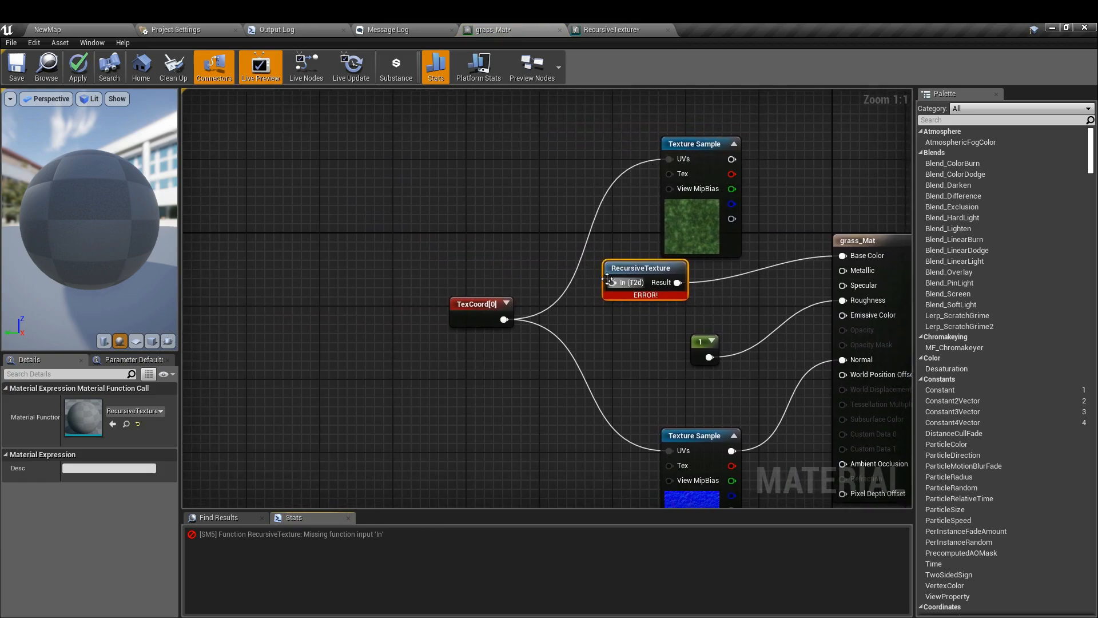
- Add a TextureObject node feeding the RecursiveTexture node's In (T2d) input
left_click_drag(618, 282, 441, 204)
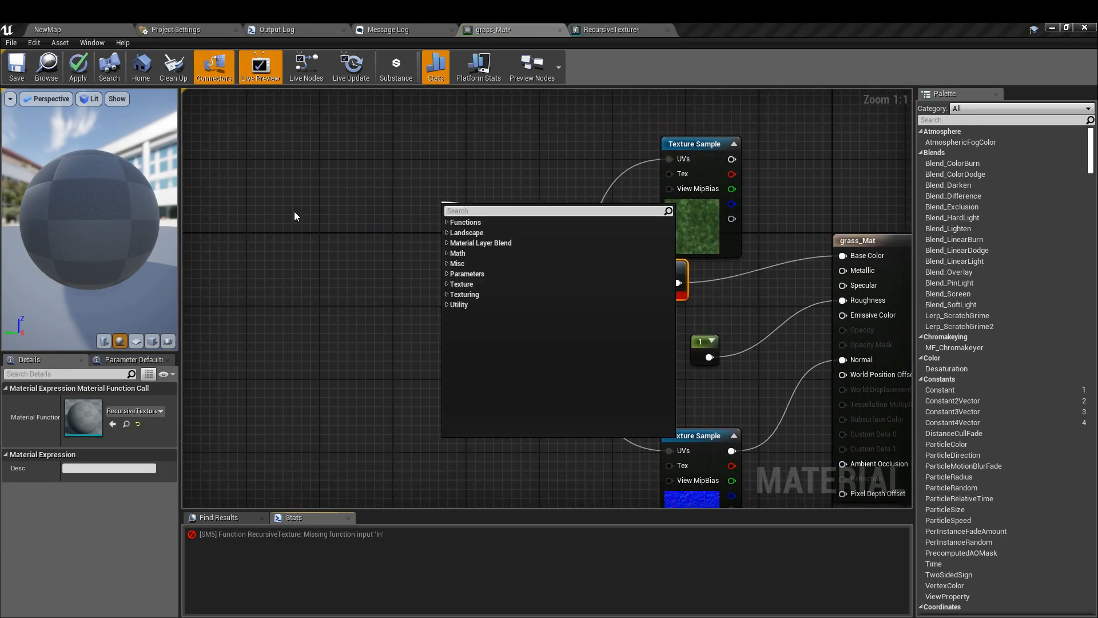
type("tex")
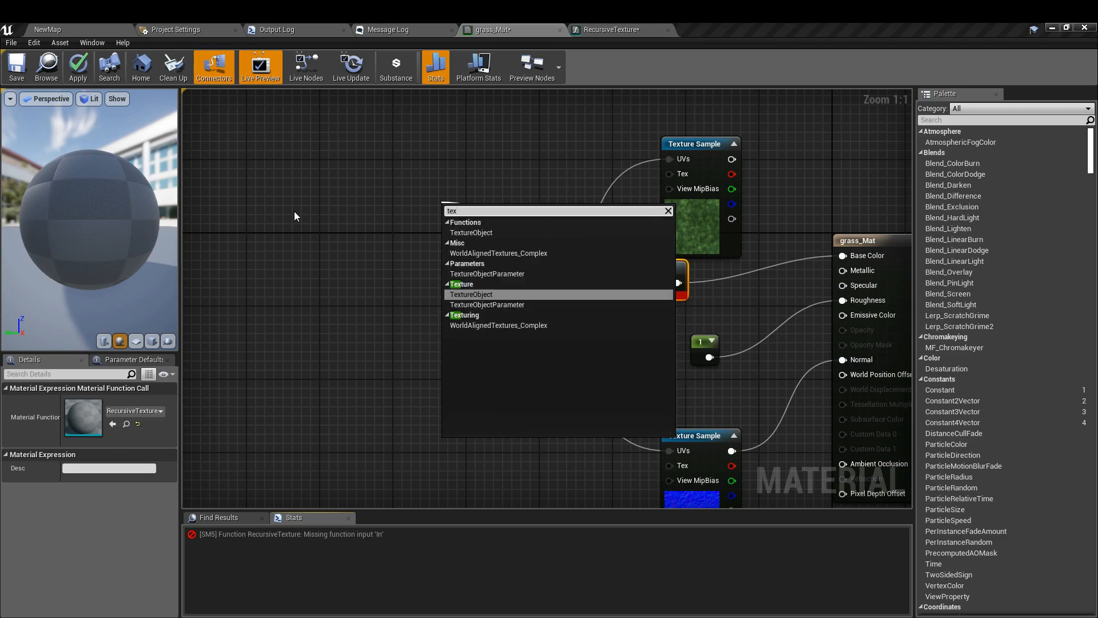
key("Return")
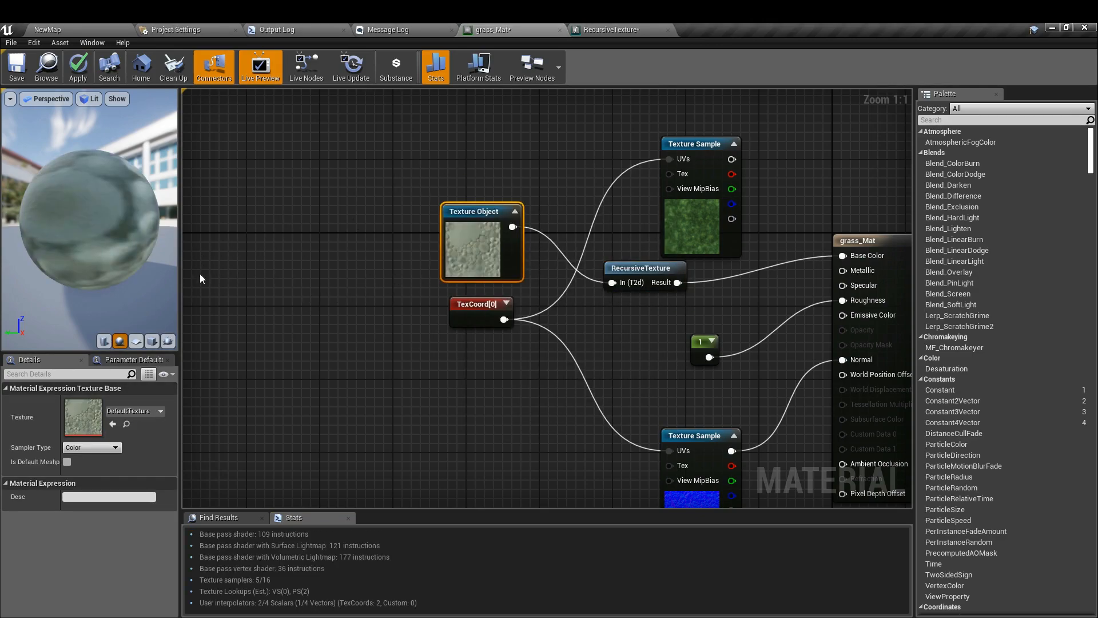
left_click(714, 150)
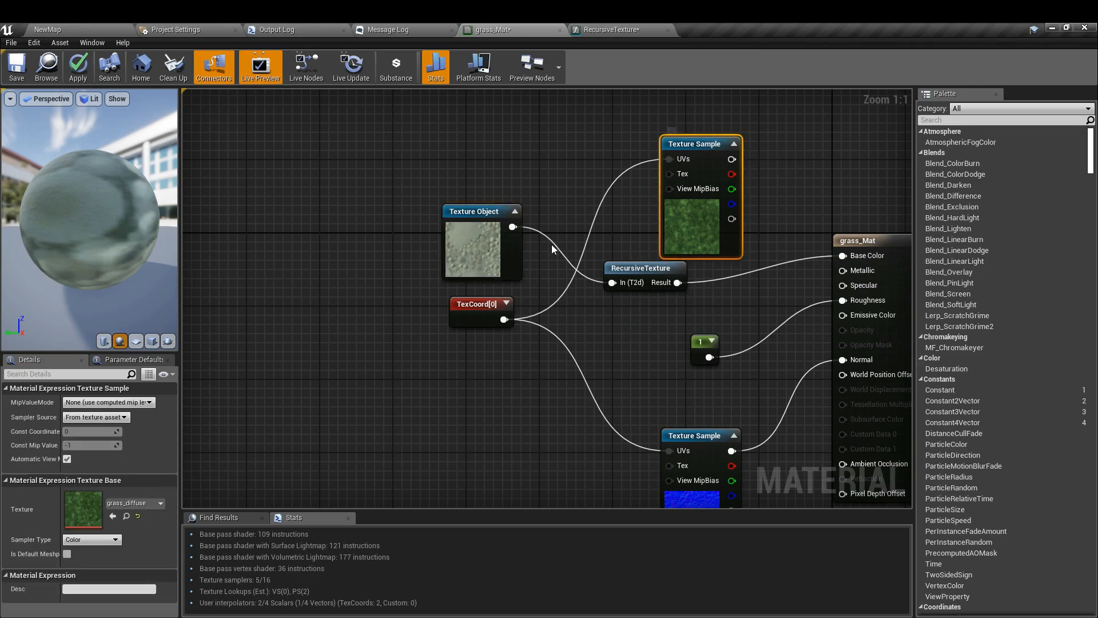
left_click(641, 285)
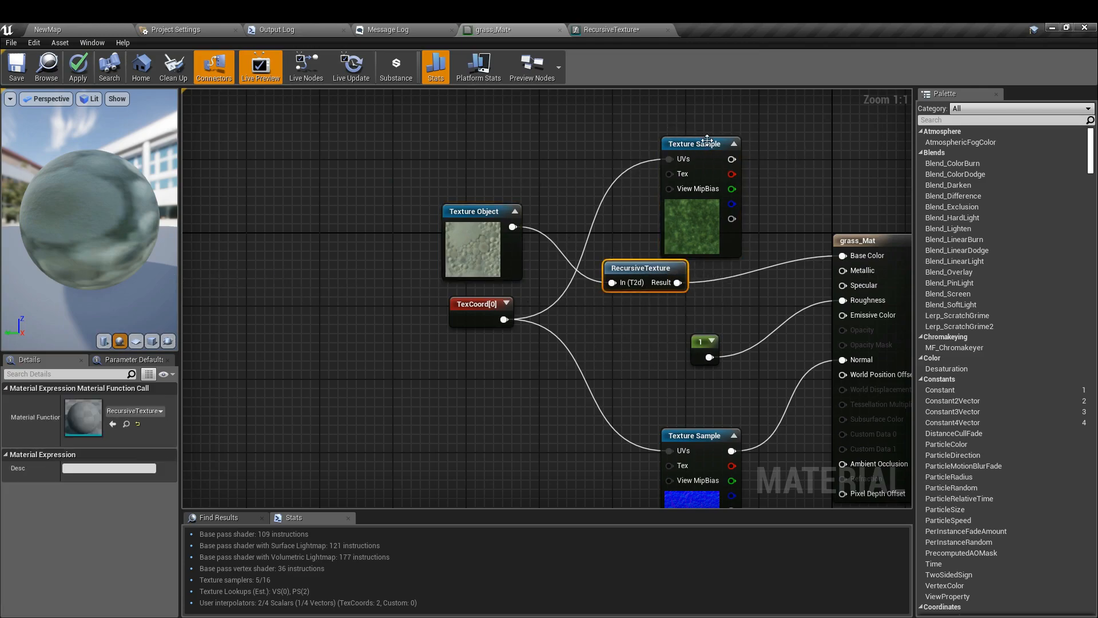
left_click(696, 143)
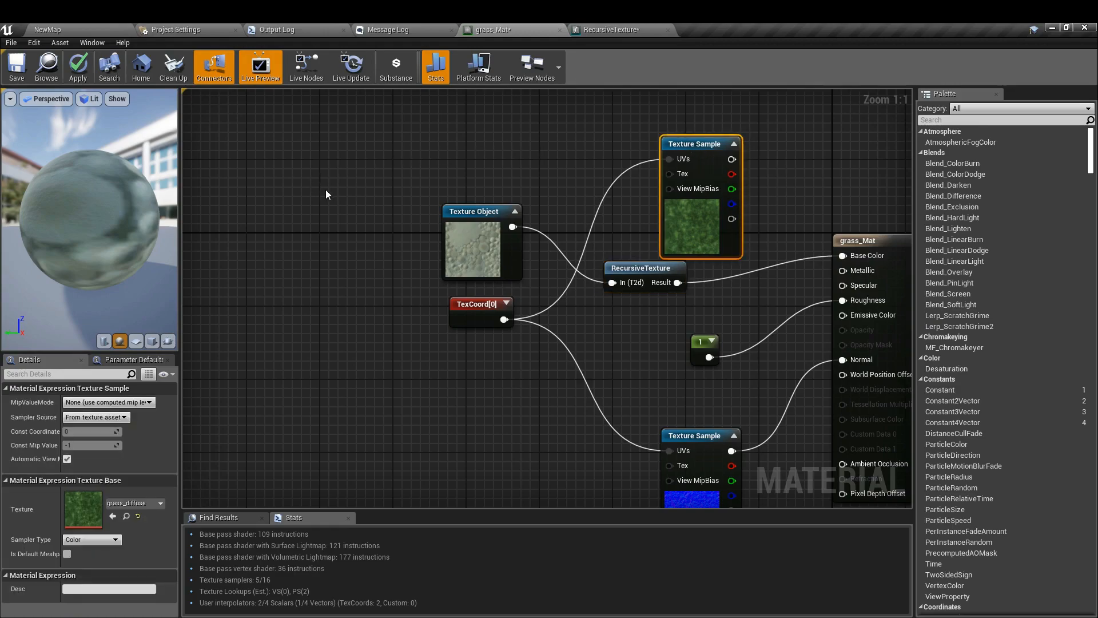
left_click(333, 193)
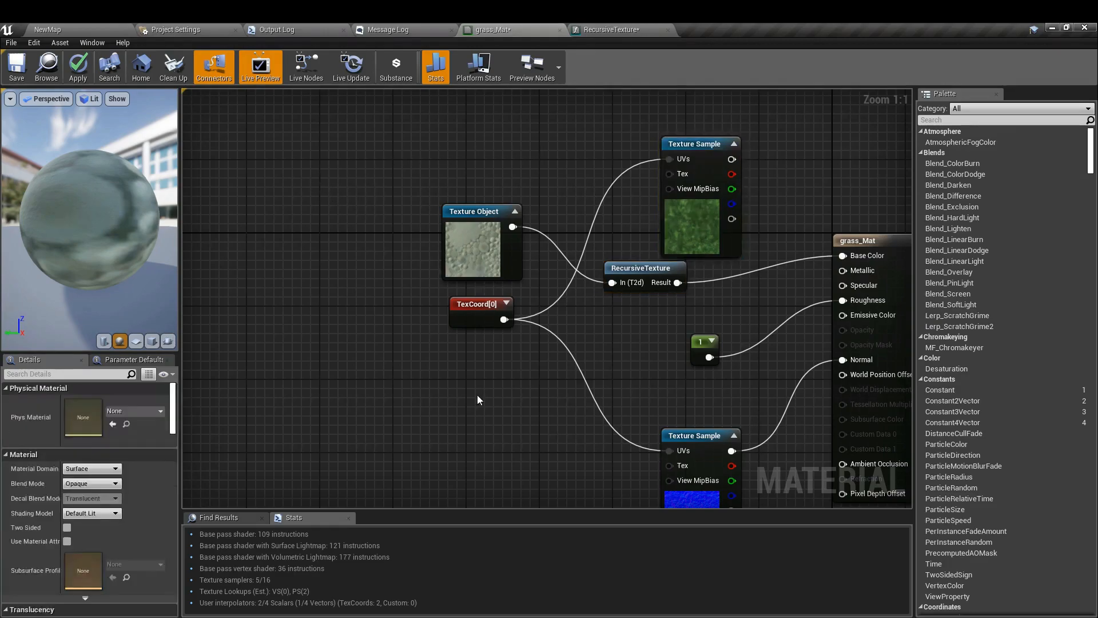
- Delete both Texture Sample nodes and the TexCoord node from the grass_Mat graph
left_click(689, 150)
key("Delete")
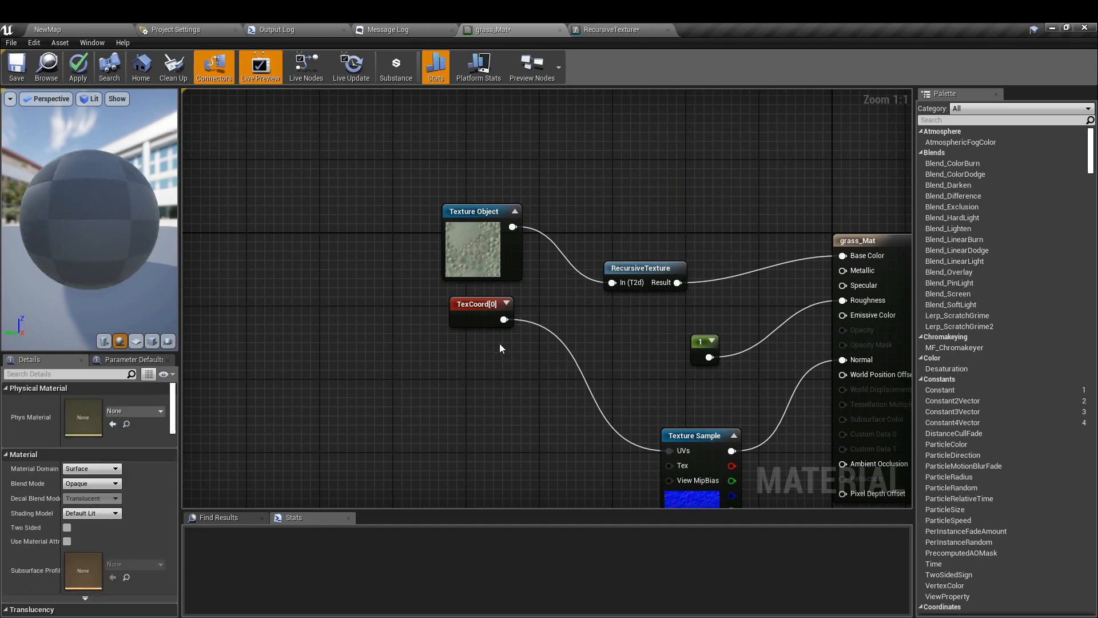
left_click(490, 305)
key("Delete")
left_click(693, 437)
key("Delete")
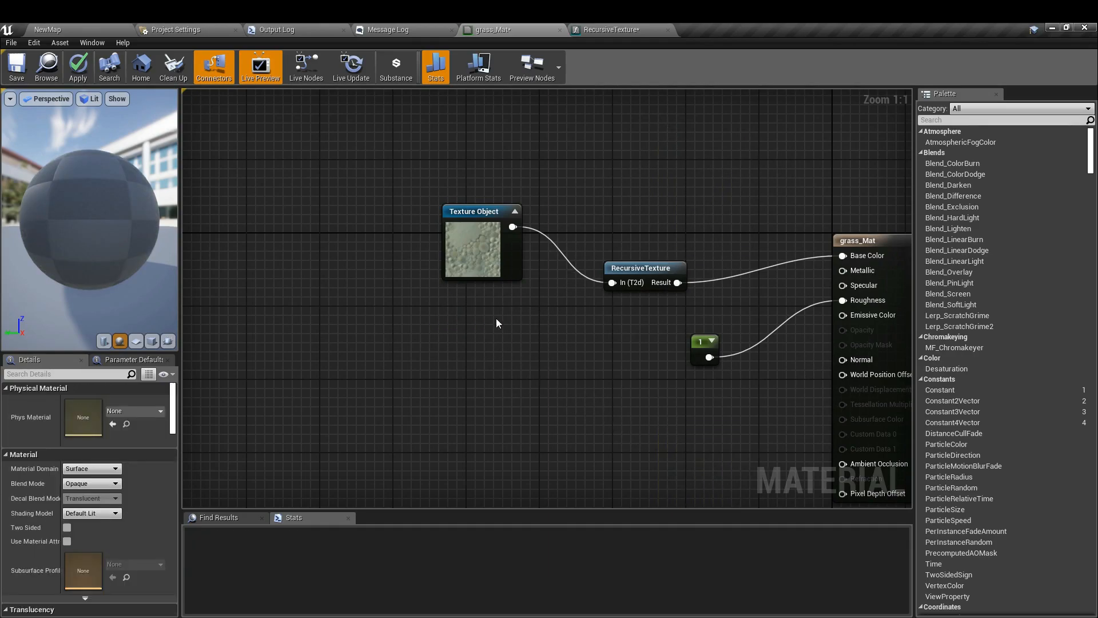
- Assign grass_diffuse to the Texture Object node, apply grass_Mat, and view the floor in NewMap
left_click(468, 220)
left_click(136, 409)
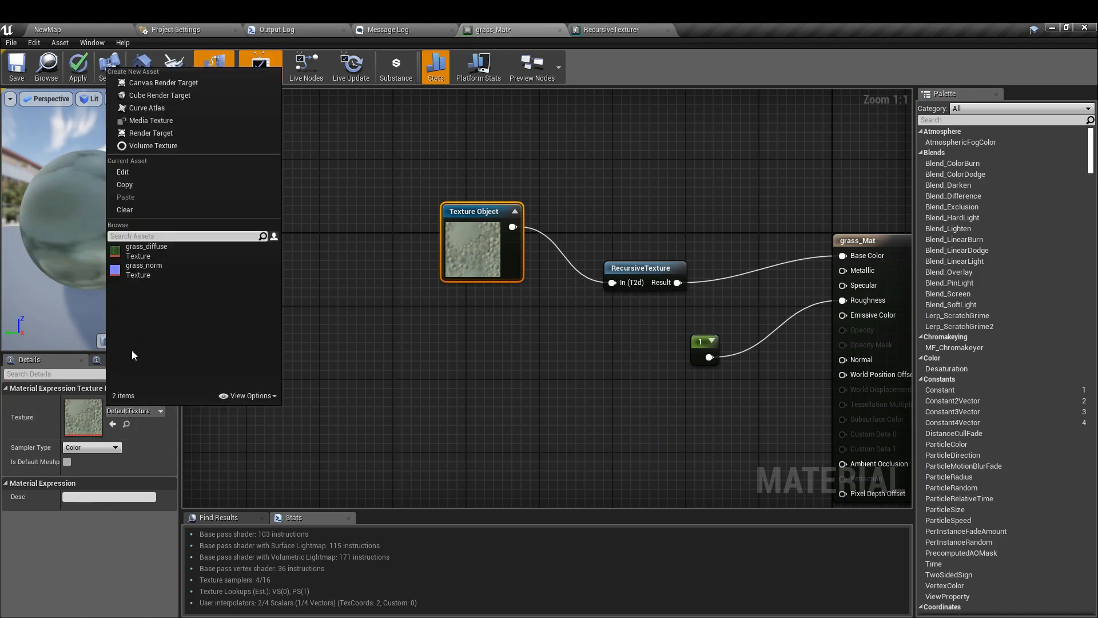
left_click(130, 252)
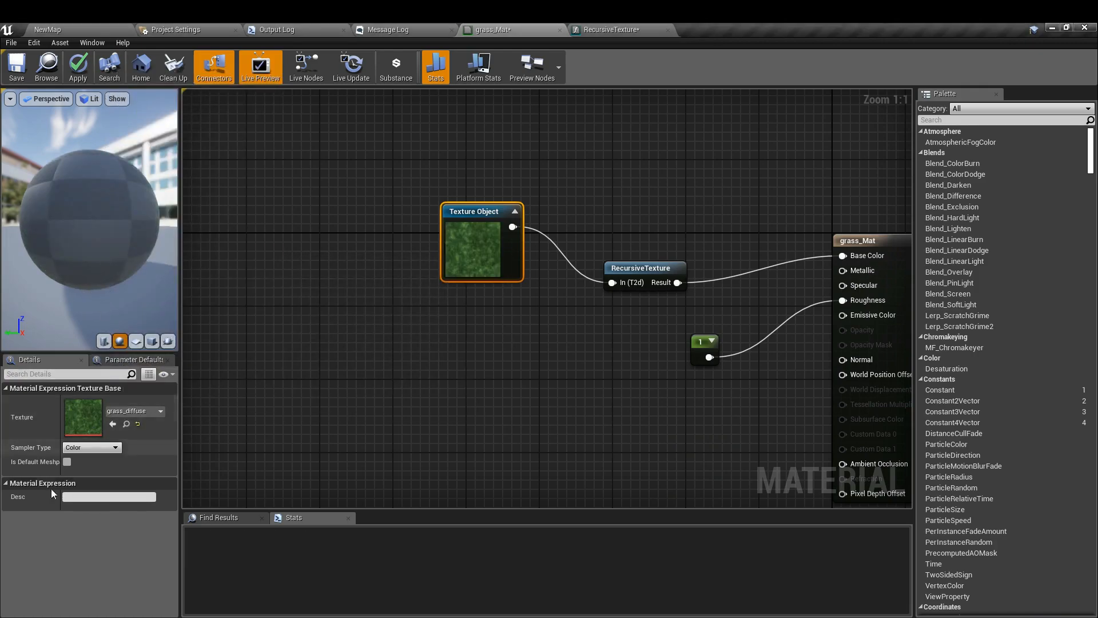
left_click(79, 70)
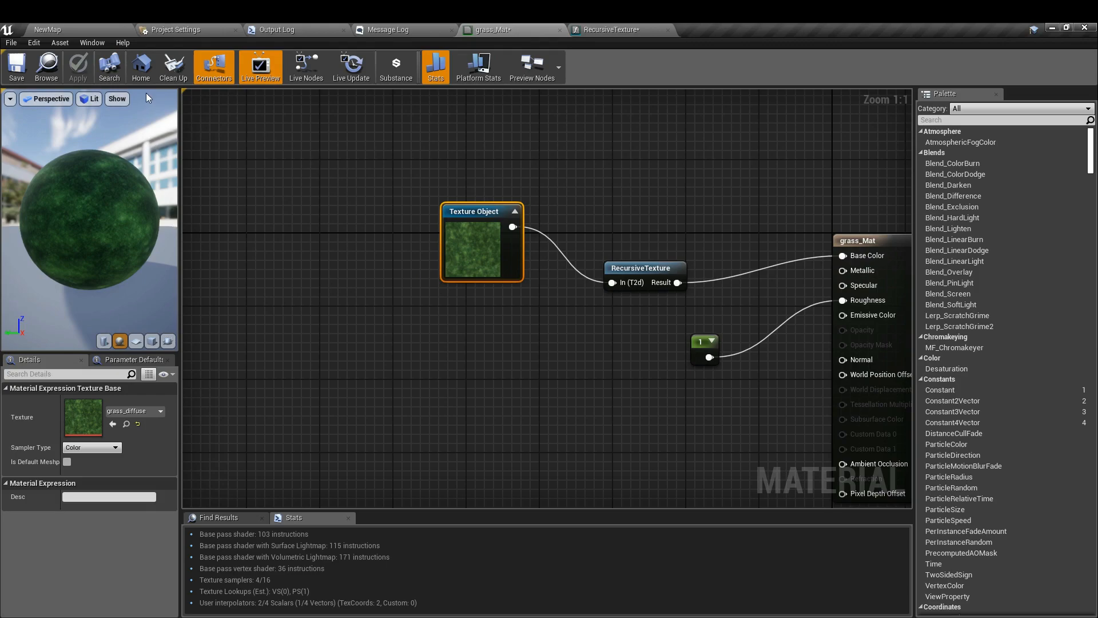
left_click(82, 23)
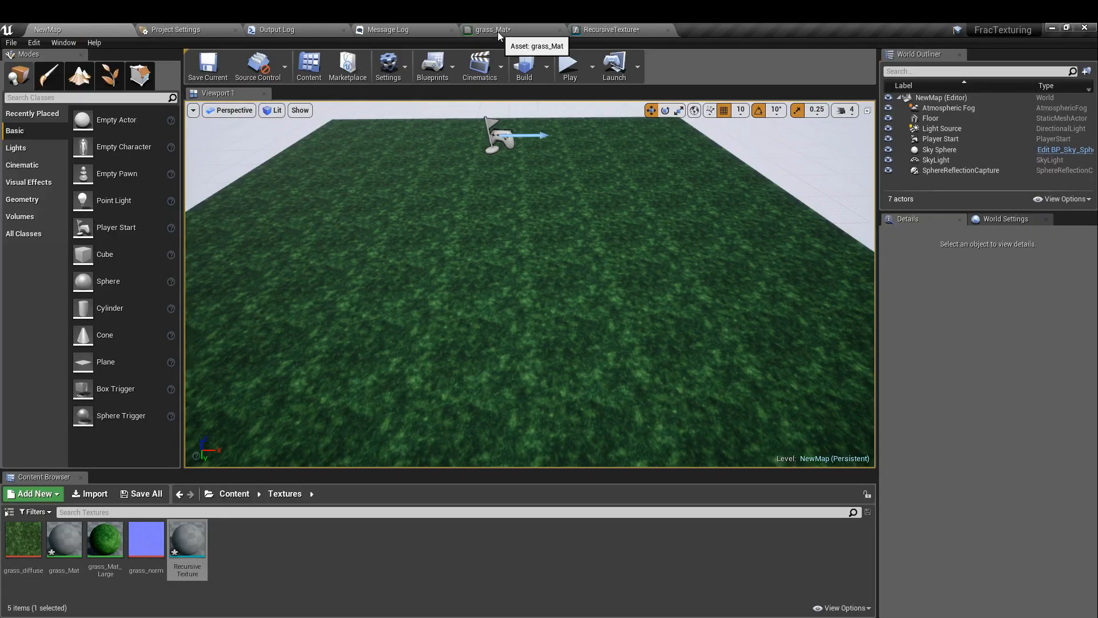
- In RecursiveTexture, duplicate the Texture Sample below the original and wire the Texture2D input into the copy's Tex
left_click(603, 30)
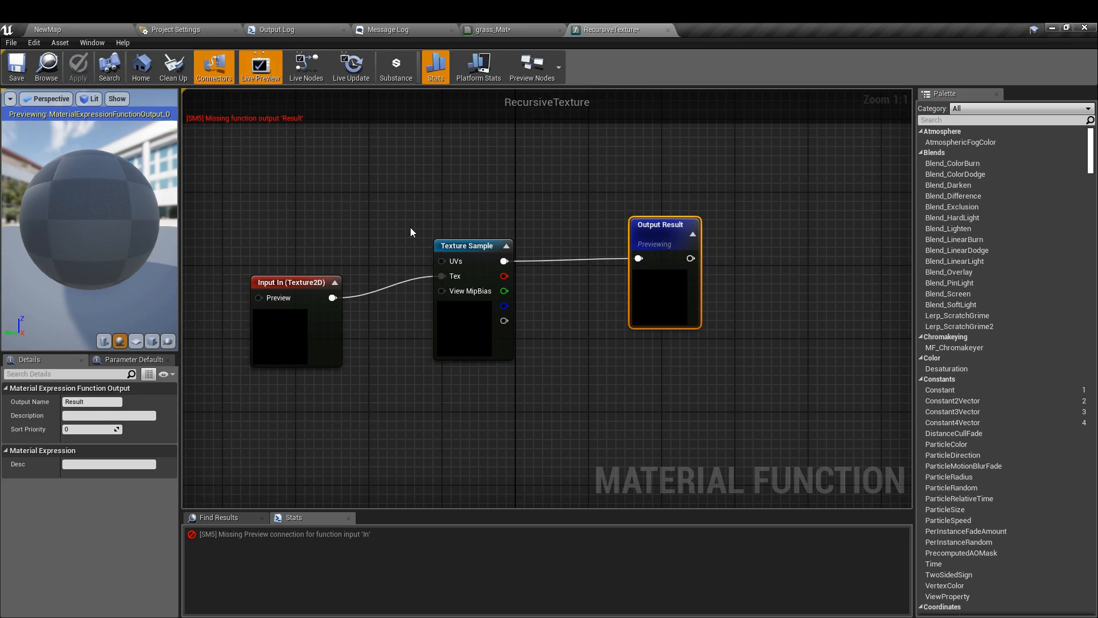
left_click(449, 246)
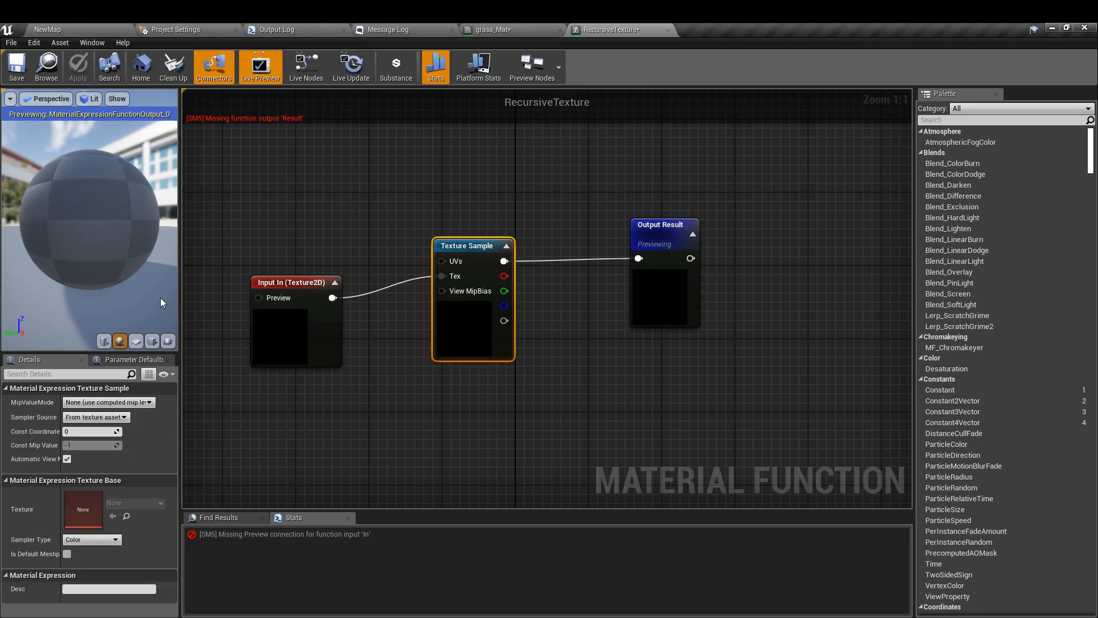
key("ctrl+w")
left_click_drag(215, 319, 459, 367)
right_click_drag(459, 366, 439, 307)
left_click_drag(313, 238, 418, 345)
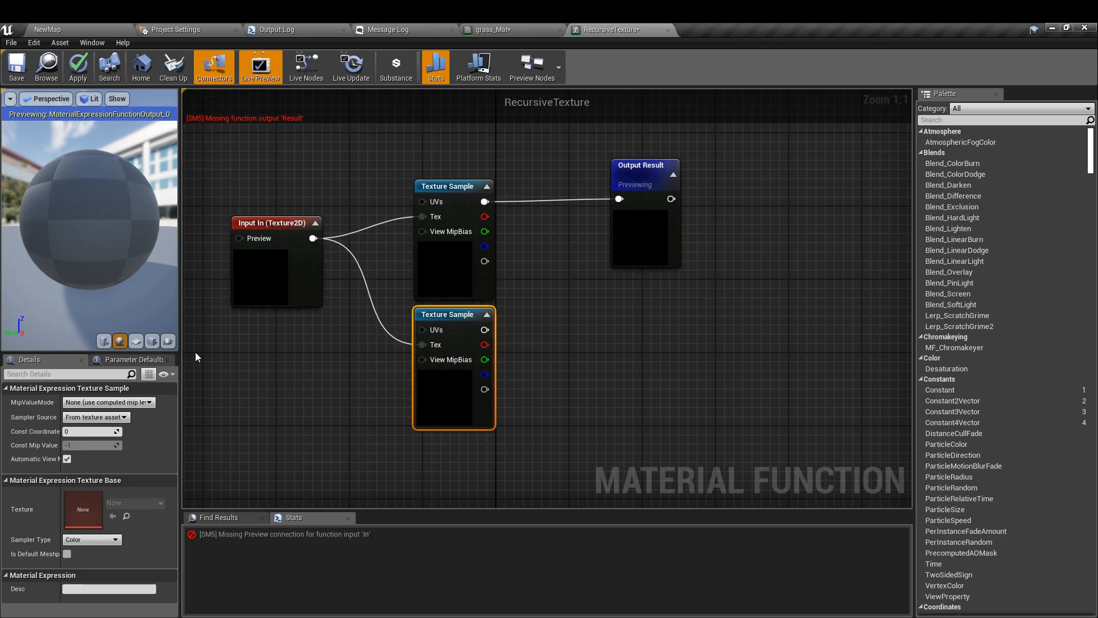
- Paste a third Texture Sample below the second one and wire the Texture2D input into its Tex
key("ctrl+c")
key("ctrl+v")
left_click_drag(210, 364, 441, 450)
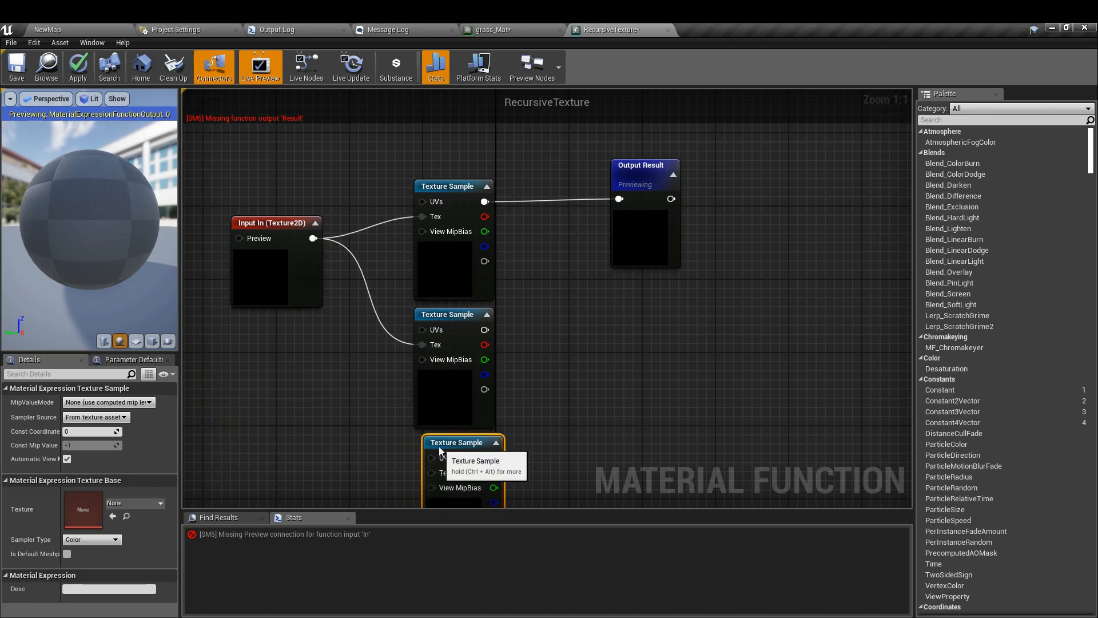
right_click_drag(323, 448, 331, 307)
right_click_drag(293, 223, 277, 271)
left_click_drag(304, 147, 423, 380)
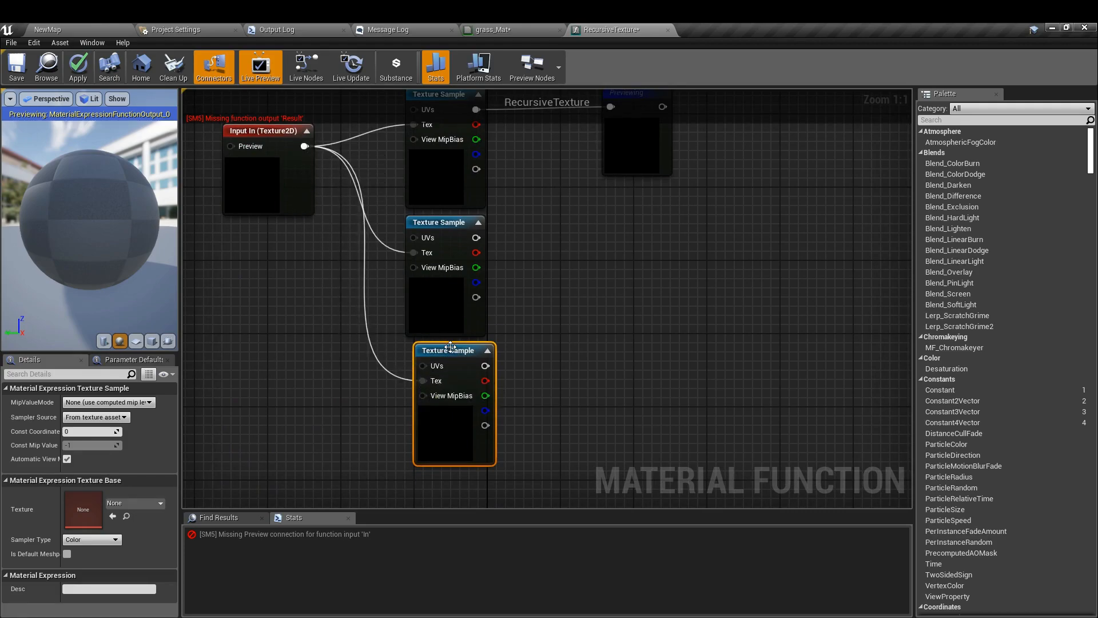
- Duplicate a fourth Texture Sample at the bottom of the column and connect the Texture2D input to its Tex
key("ctrl+w")
left_click_drag(217, 356, 444, 397)
scroll(335, 379, "down", 4)
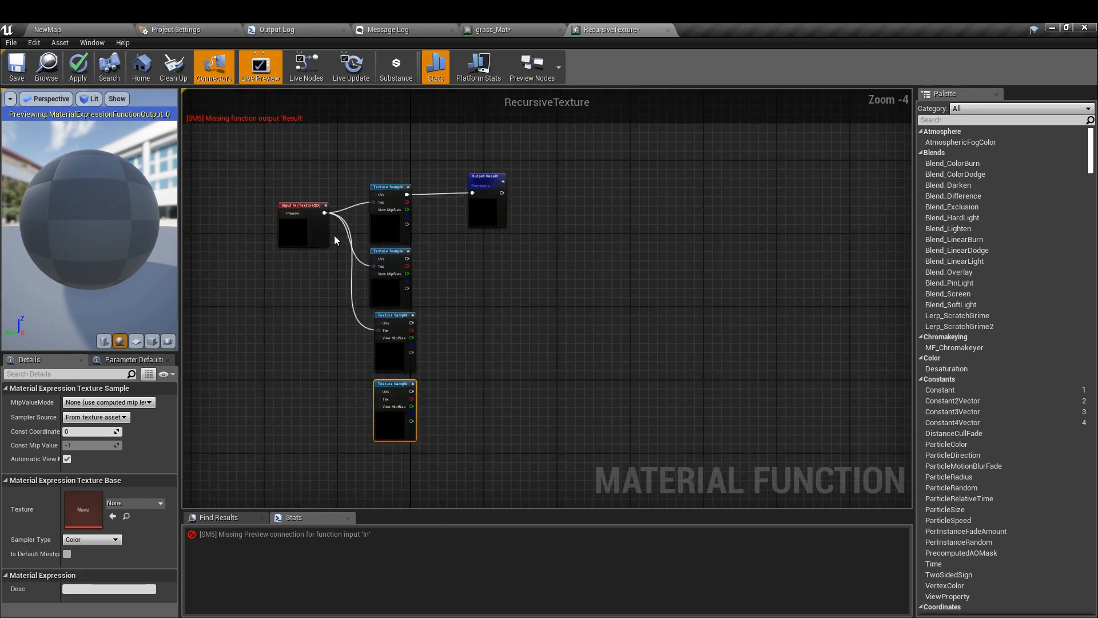
left_click_drag(324, 213, 380, 399)
scroll(342, 375, "up", 4)
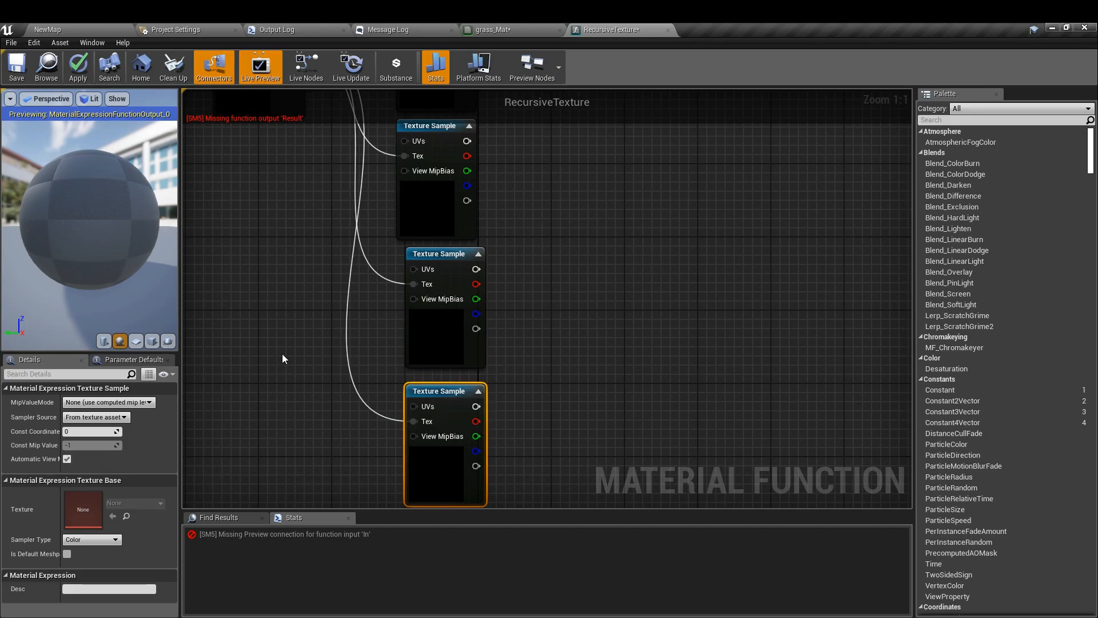
- Add a TextureCoordinate node, place it above and to the left of Input In, and wire it into the first Texture Sample's UVs
right_click_drag(282, 355, 351, 454)
right_click(230, 388)
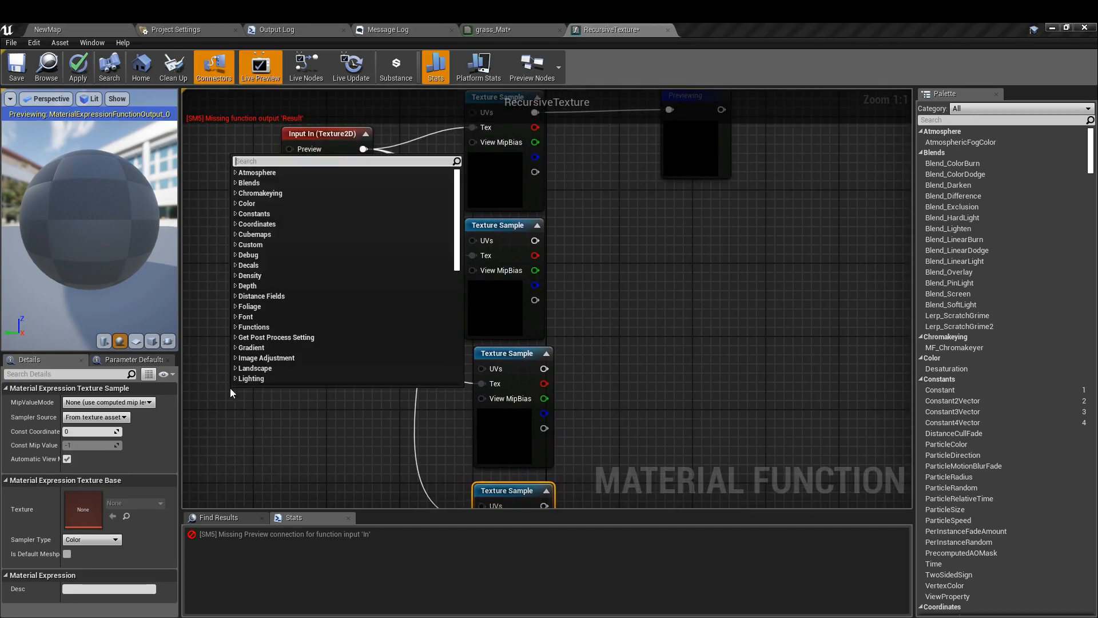
type("uv")
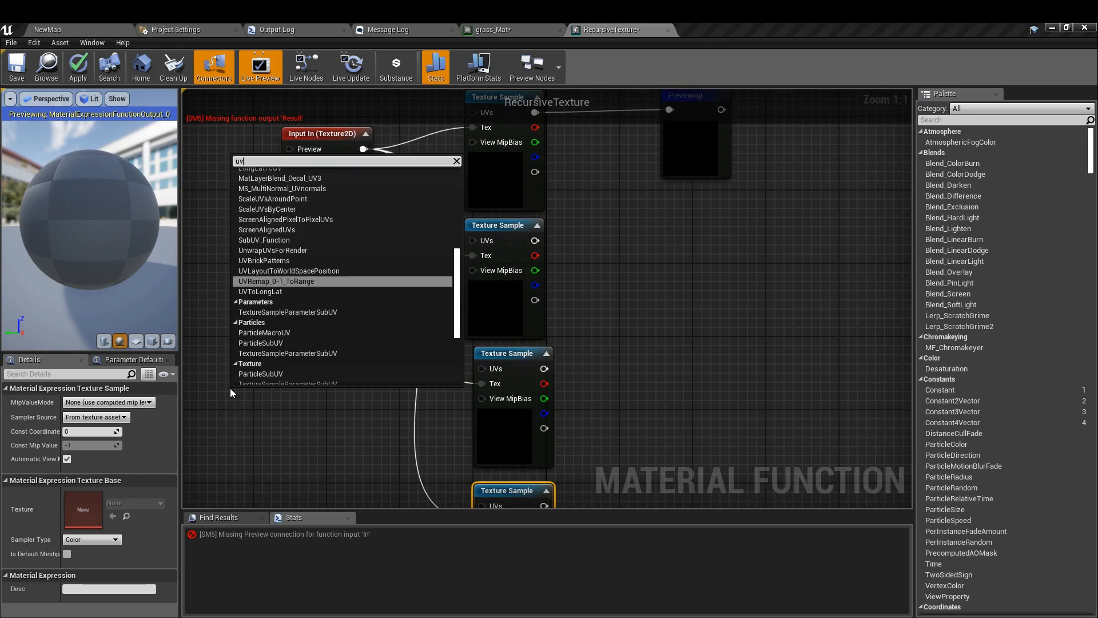
scroll(334, 327, "down", 5)
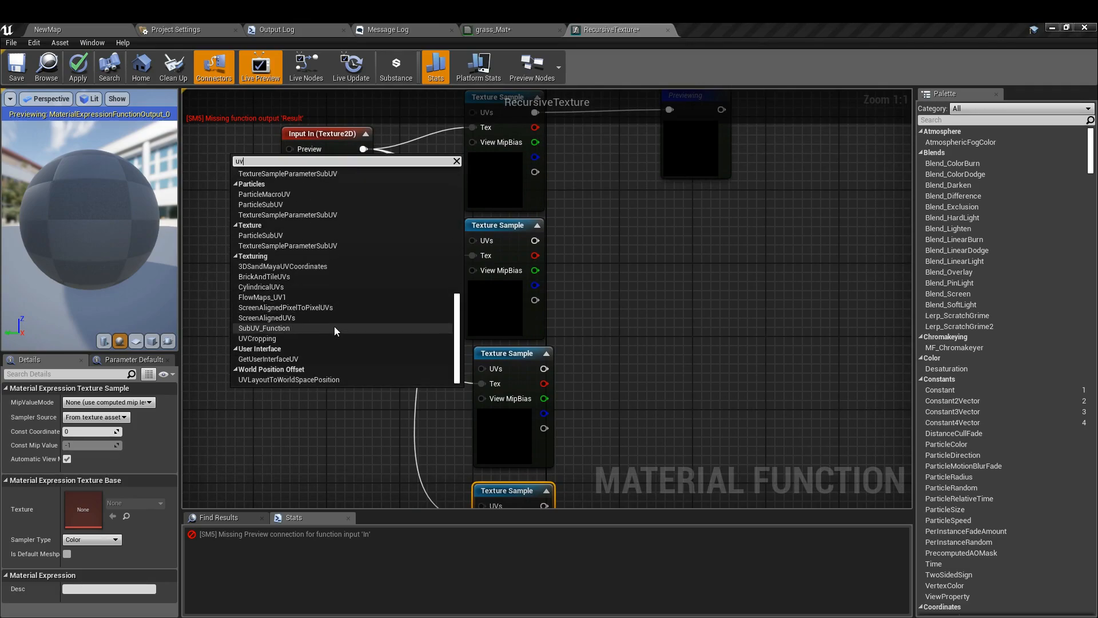
key("BackSpace")
key("BackSpace")
type("tex")
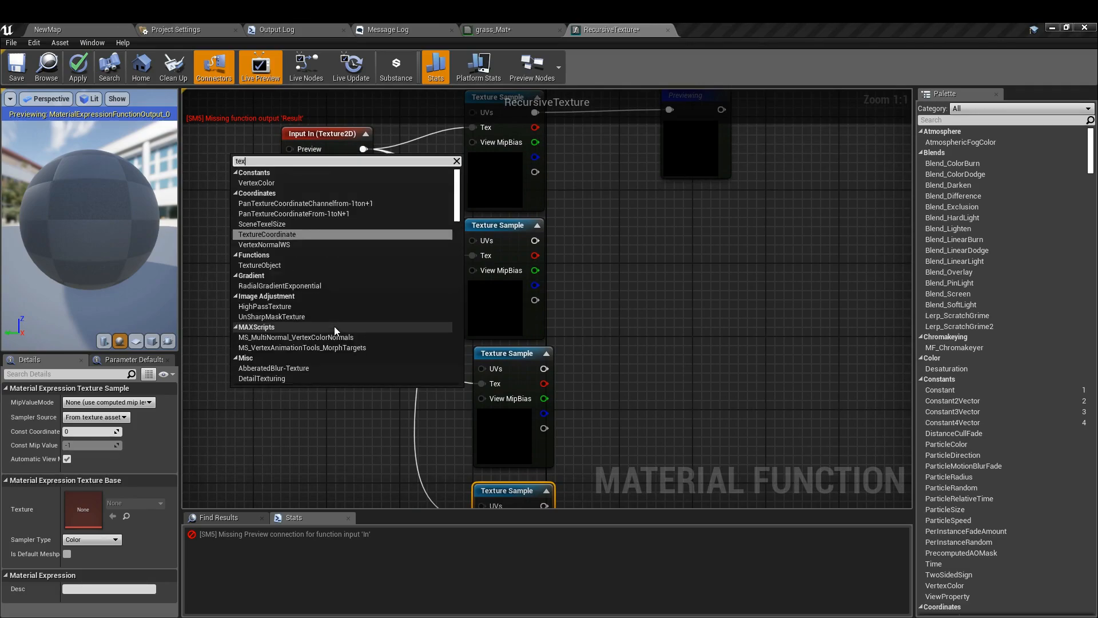
type("ture coord")
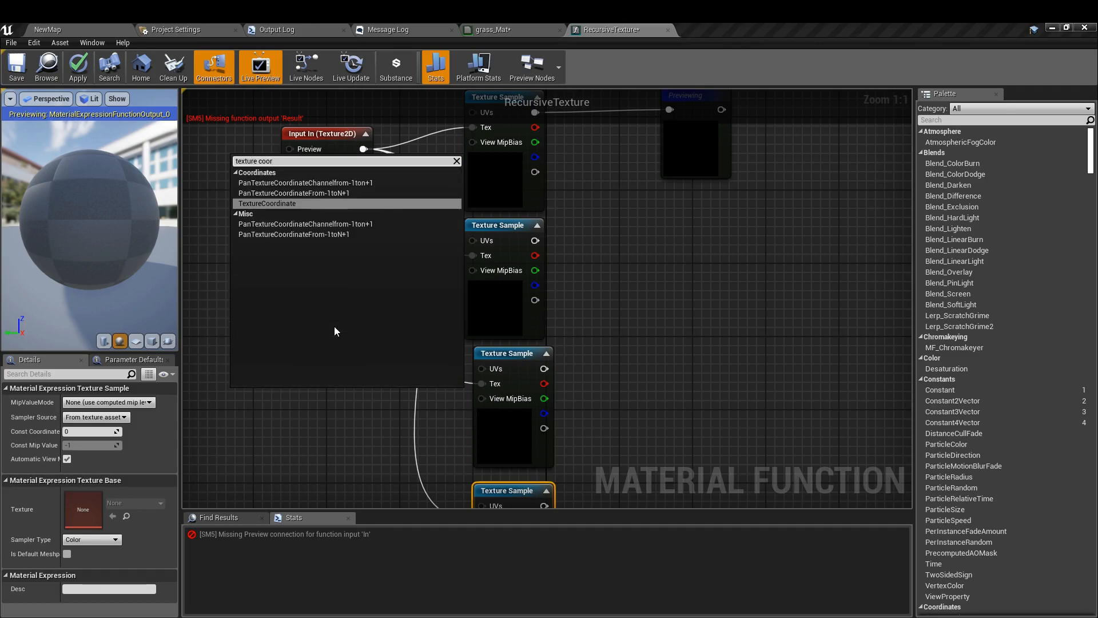
key("Return")
right_click_drag(237, 389, 282, 491)
left_click_drag(300, 491, 662, 212)
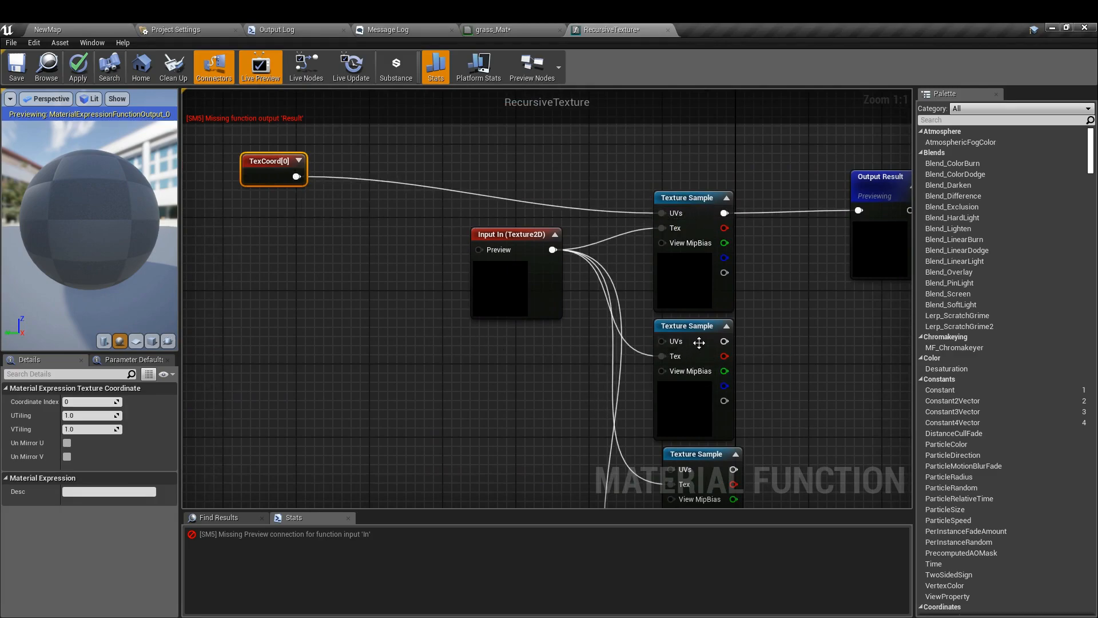
- Add a Divide node fed by TexCoord with Const B 4, wire it into the second Texture Sample's UVs, and place it below Input In
right_click_drag(544, 410, 431, 272)
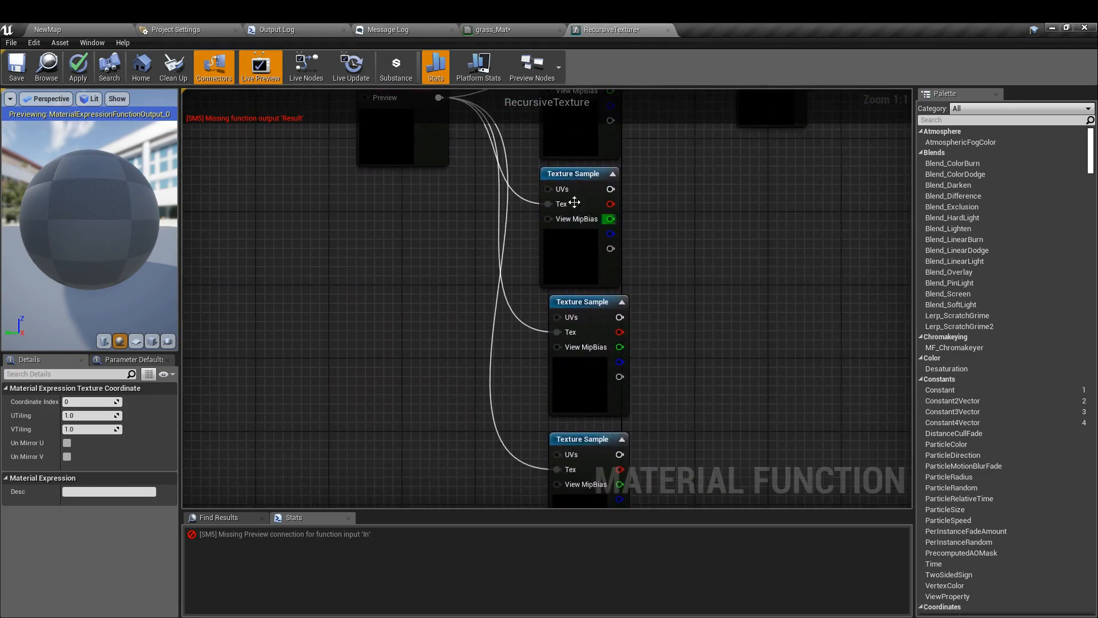
right_click_drag(432, 225, 351, 314)
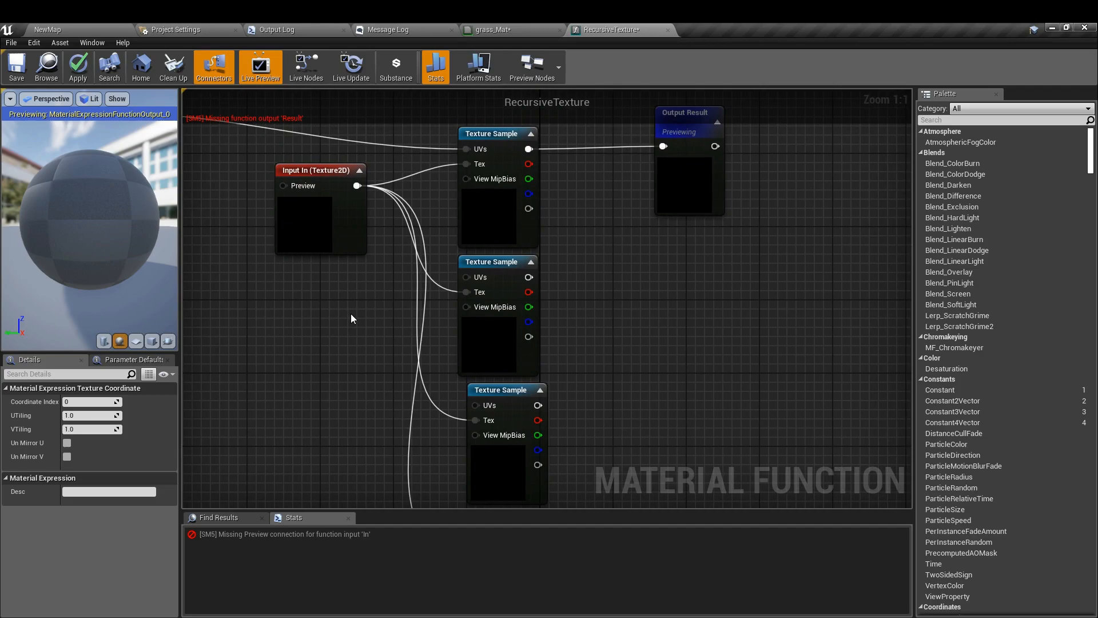
right_click_drag(351, 314, 487, 374)
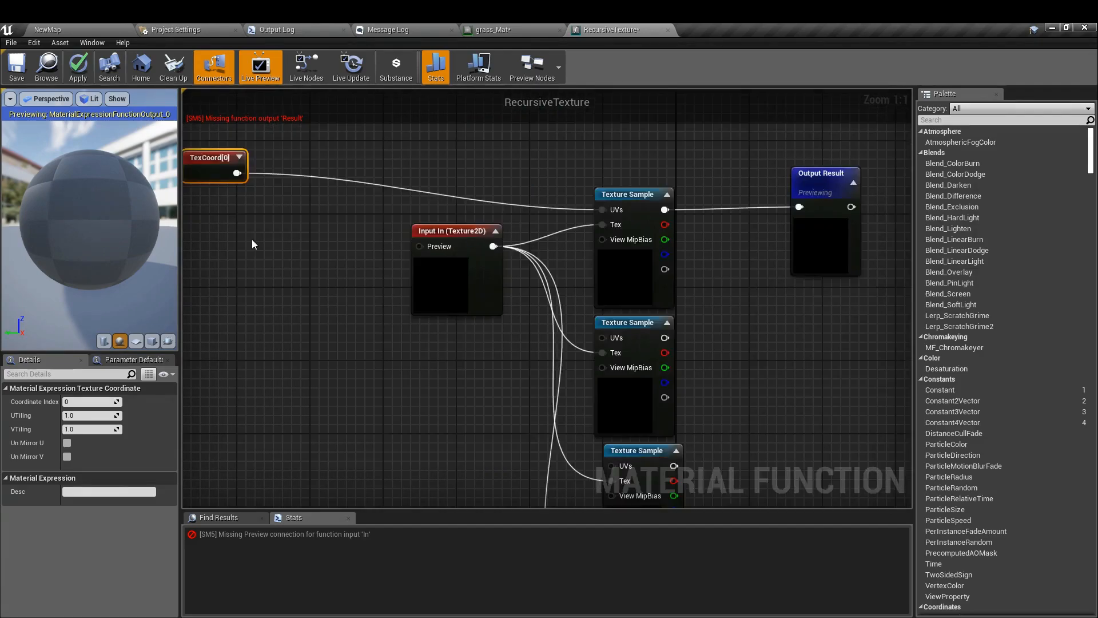
left_click_drag(237, 172, 355, 351)
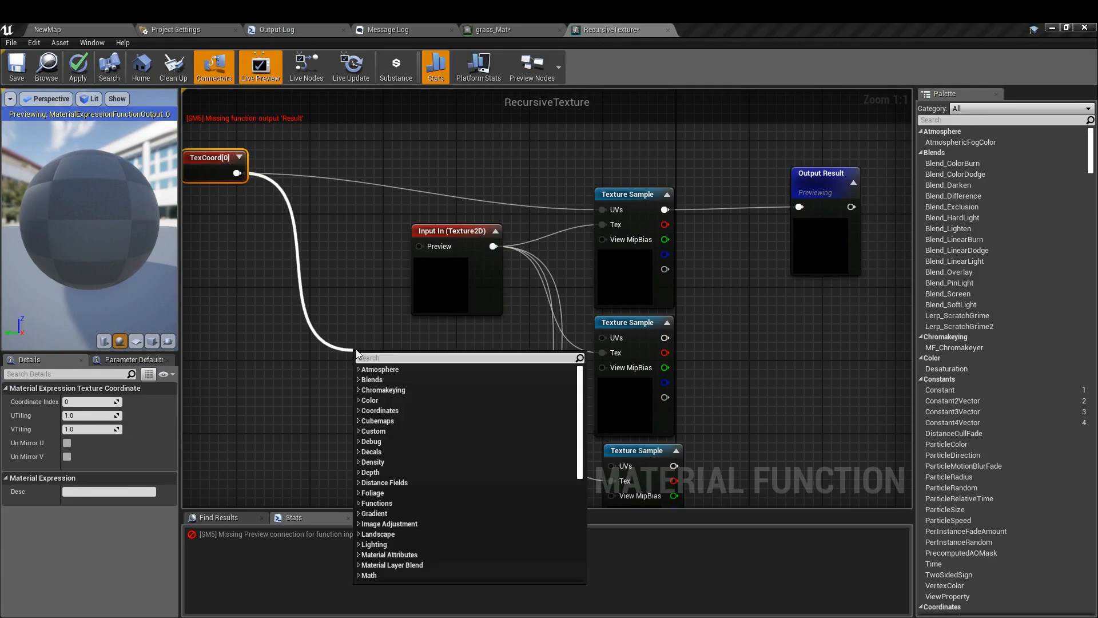
type("divide")
key("Return")
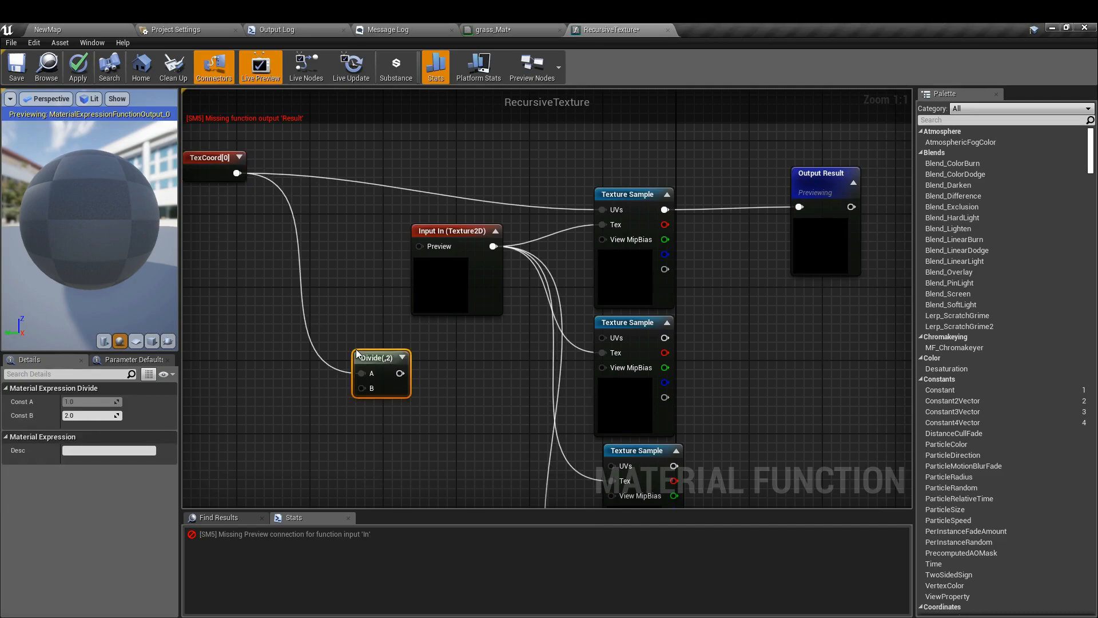
left_click(89, 415)
type("4")
key("Return")
left_click_drag(400, 373, 604, 337)
left_click_drag(366, 353, 429, 336)
- Duplicate the Divide node with Const B 16, feeding TexCoord into its A and its output into the third Texture Sample's UVs
right_click_drag(401, 398, 353, 331)
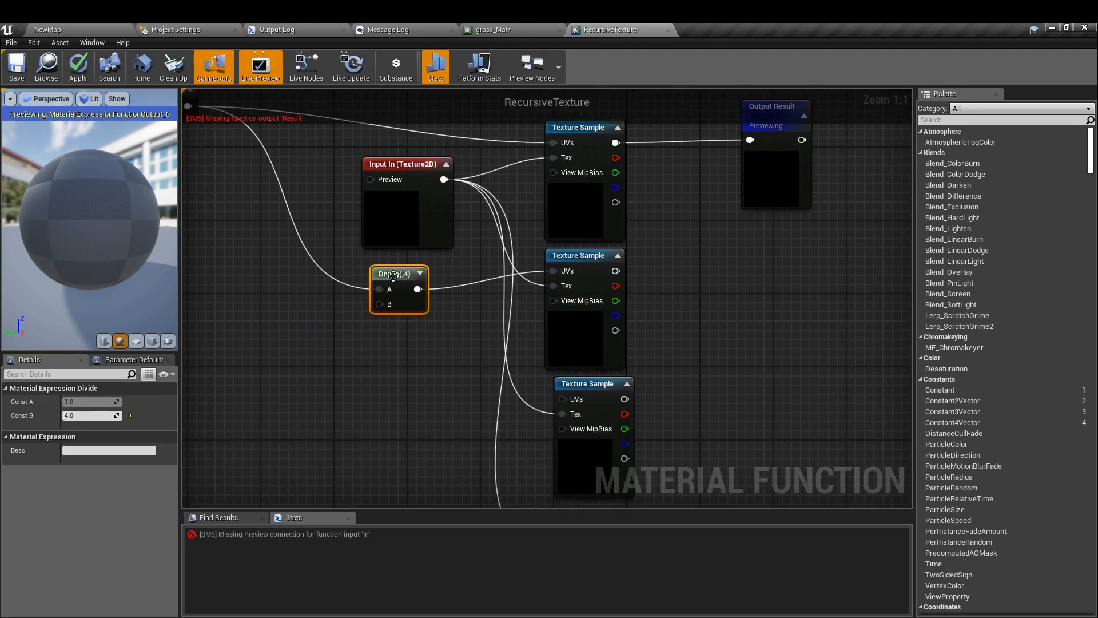
key("ctrl+w")
left_click_drag(232, 329, 565, 399)
left_click(86, 415)
type("16")
key("Return")
right_click_drag(172, 143, 202, 212)
left_click_drag(218, 174, 389, 464)
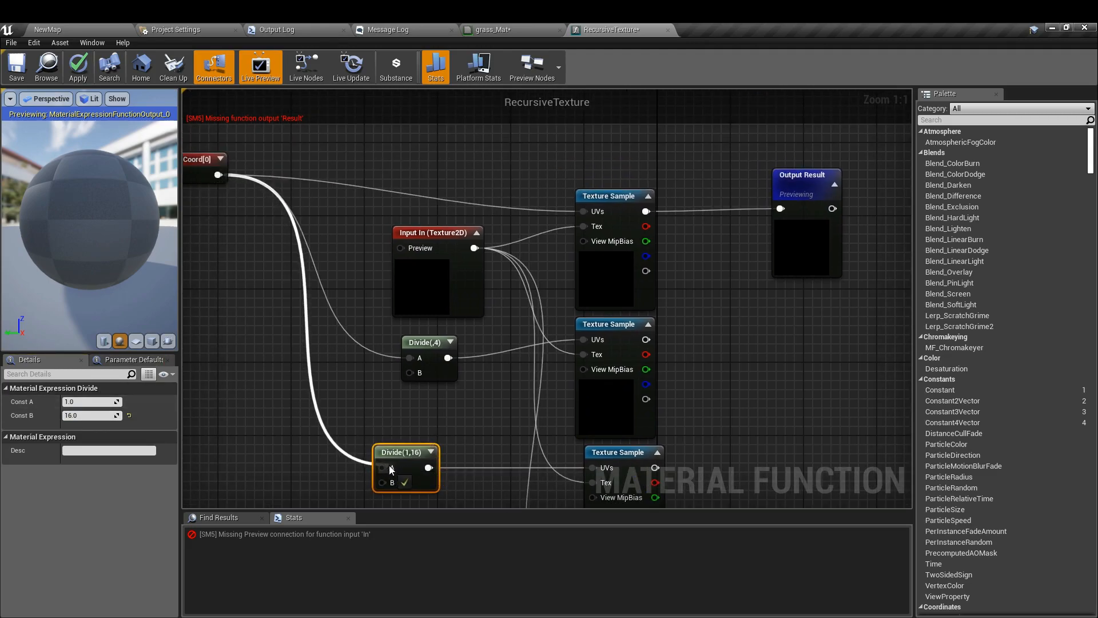
right_click_drag(386, 465, 319, 286)
scroll(323, 337, "down", 2)
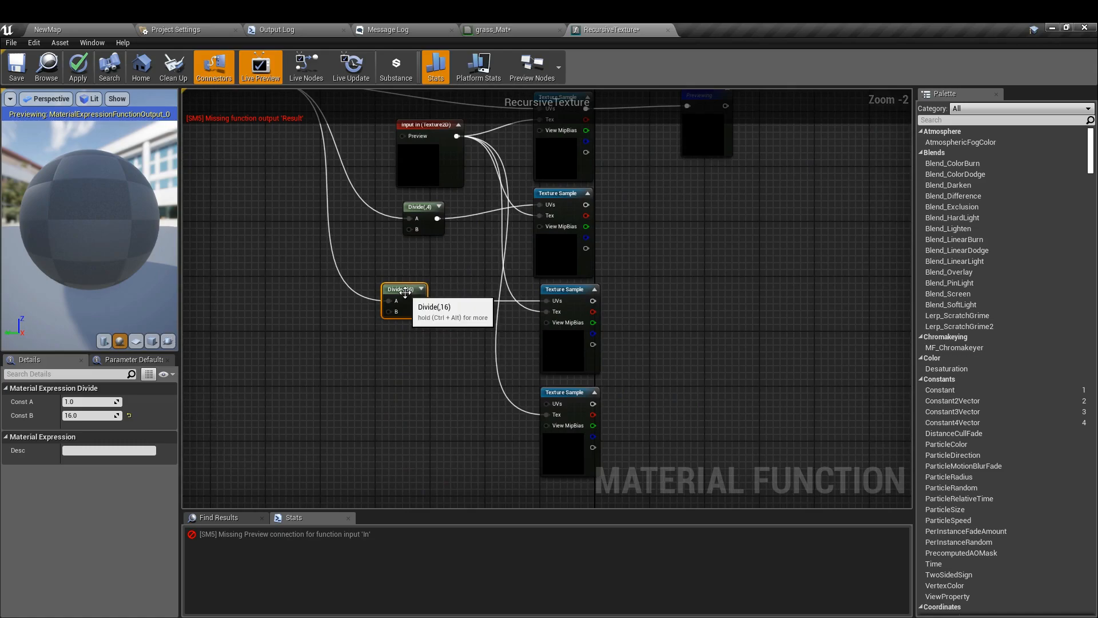
- Duplicate the Divide node with Const B 64, feeding TexCoord into its A and its output into the fourth Texture Sample's UVs
key("ctrl+w")
left_click_drag(206, 362, 578, 403)
scroll(404, 405, "up", 2)
left_click_drag(410, 386, 401, 386)
left_click(89, 415)
type("64")
key("Return")
scroll(297, 385, "down", 4)
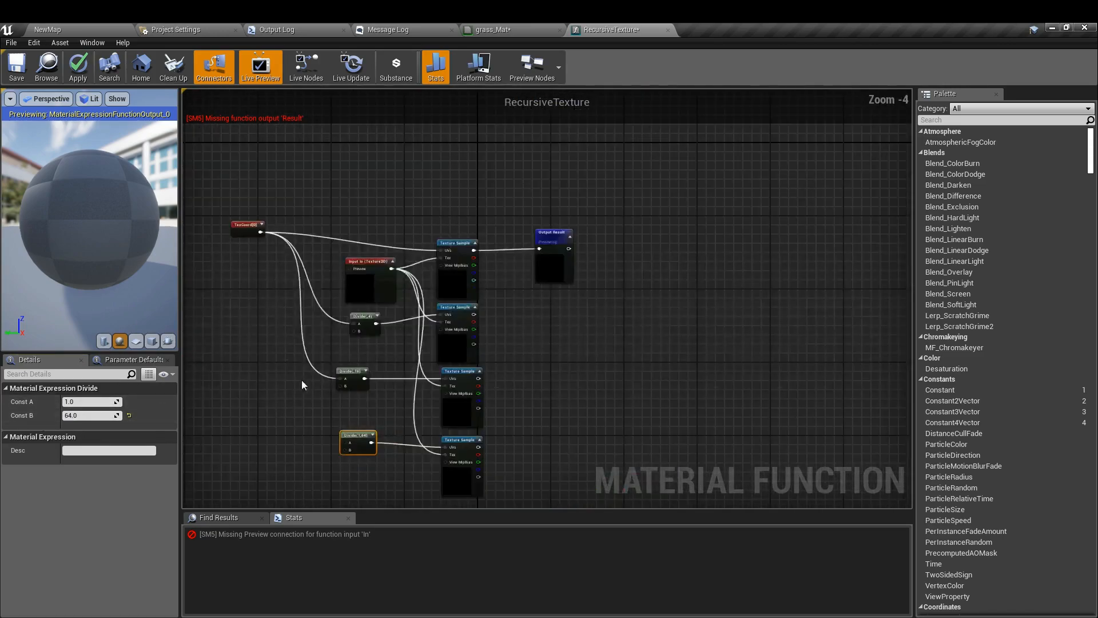
left_click_drag(261, 231, 345, 442)
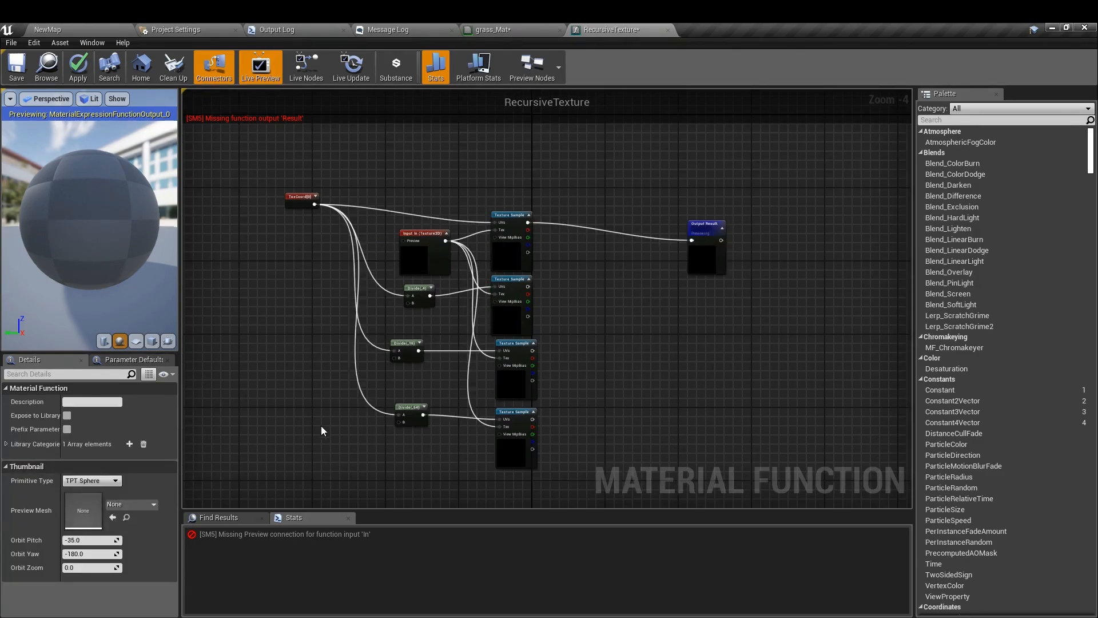
- Connect the fourth Texture Sample's output to Output Result and inspect the grass floor in the NewMap level
scroll(524, 488, "up", 2)
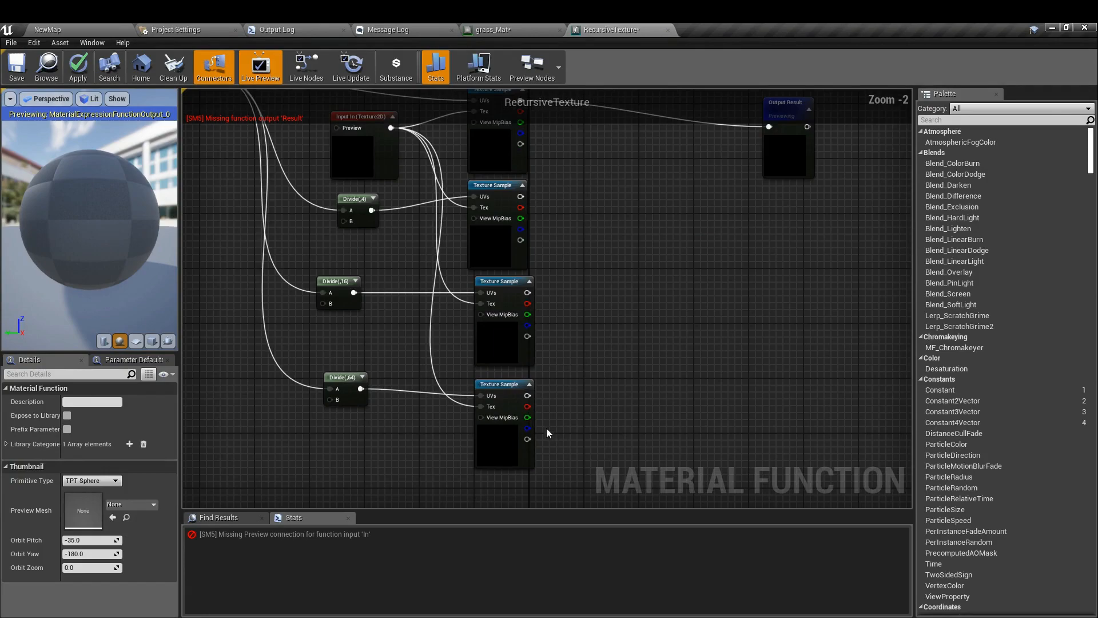
left_click_drag(526, 395, 769, 127)
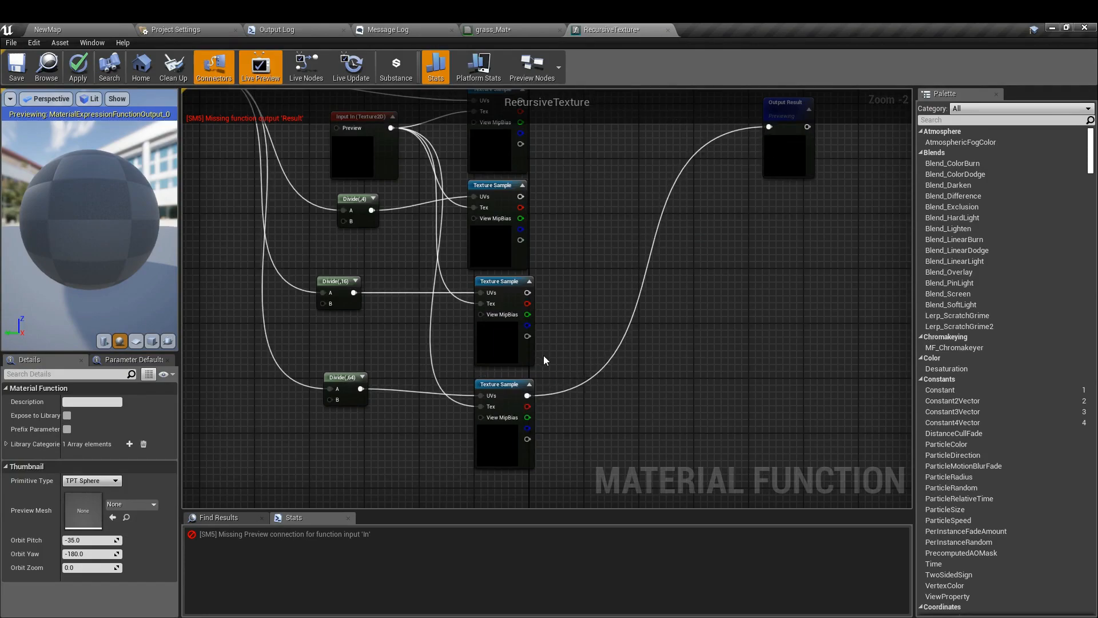
left_click(101, 23)
right_click_drag(433, 228, 428, 246)
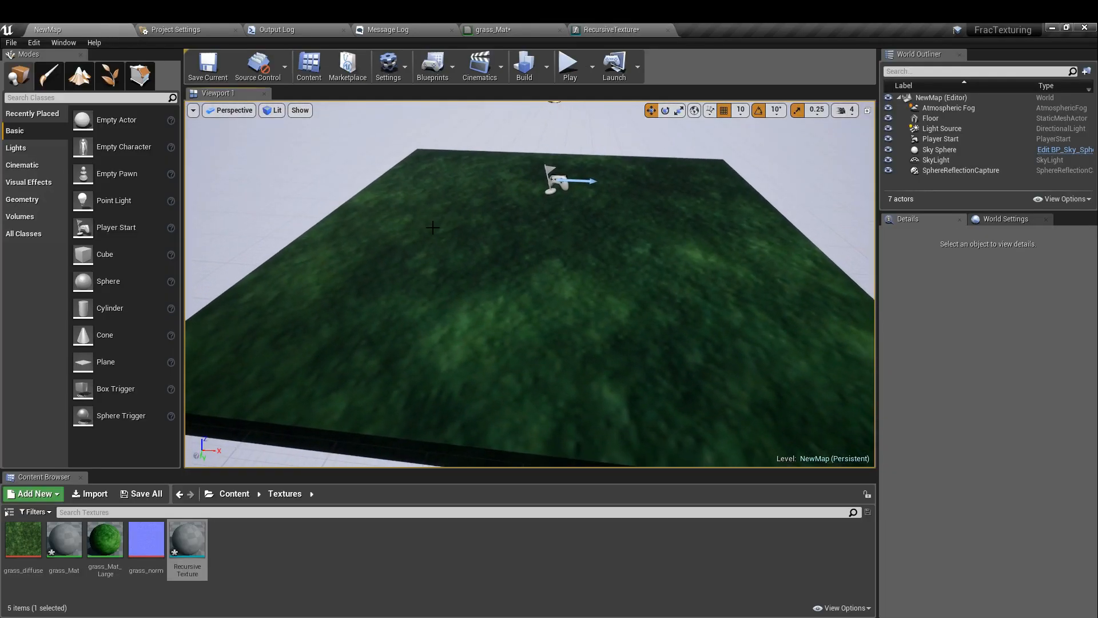
- Return to the RecursiveTexture function and reconnect the first Texture Sample's output to Output Result
left_click(605, 22)
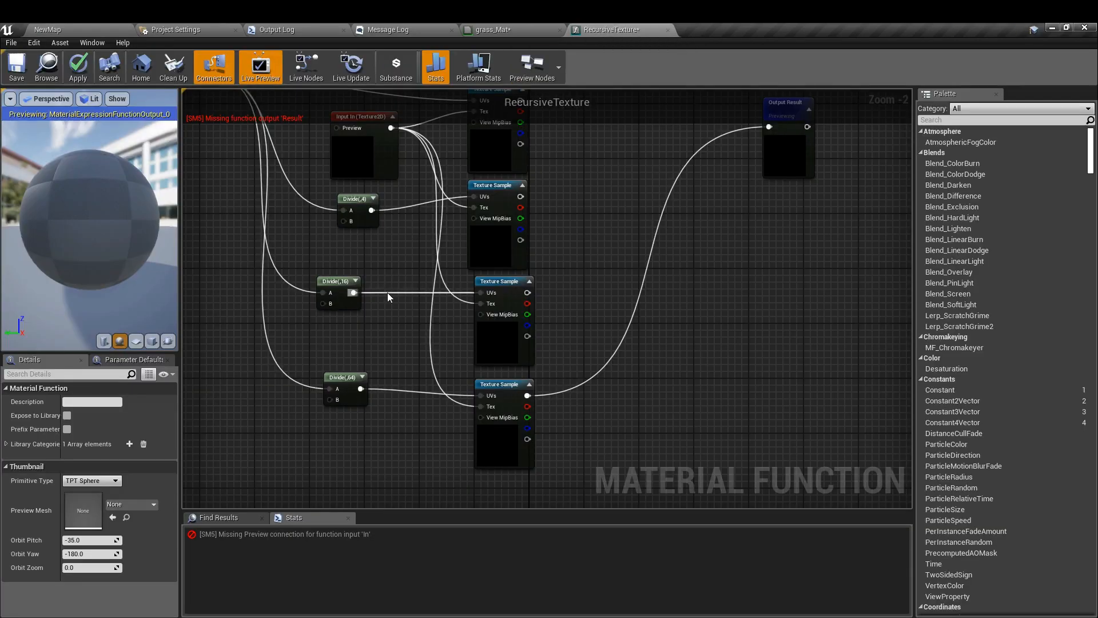
scroll(366, 295, "down", 2)
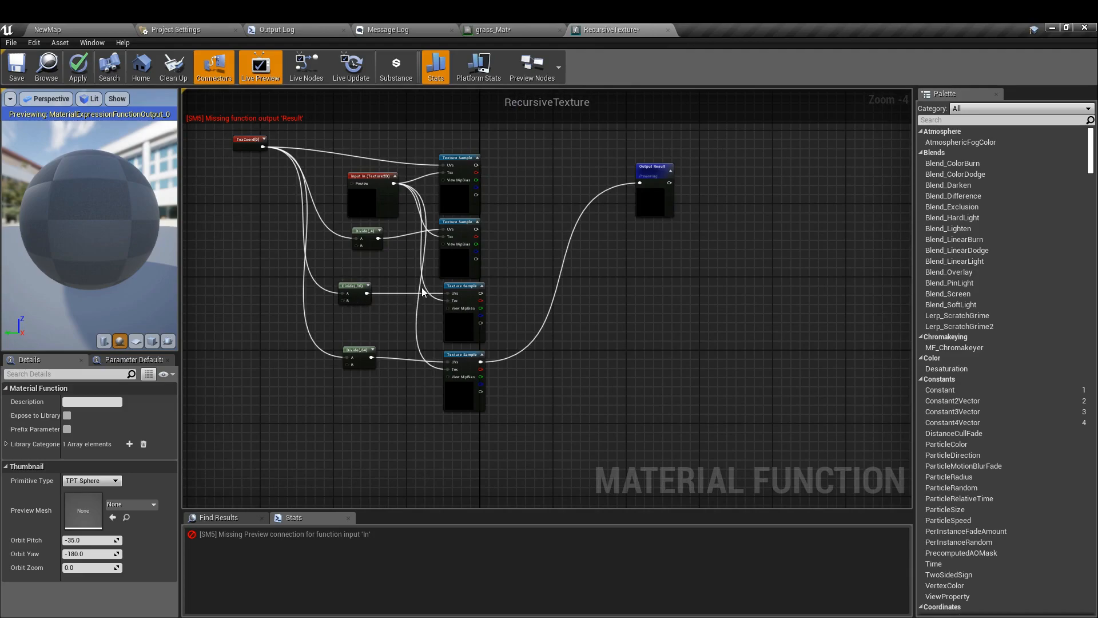
right_click_drag(467, 171, 455, 220)
left_click_drag(464, 215, 629, 232)
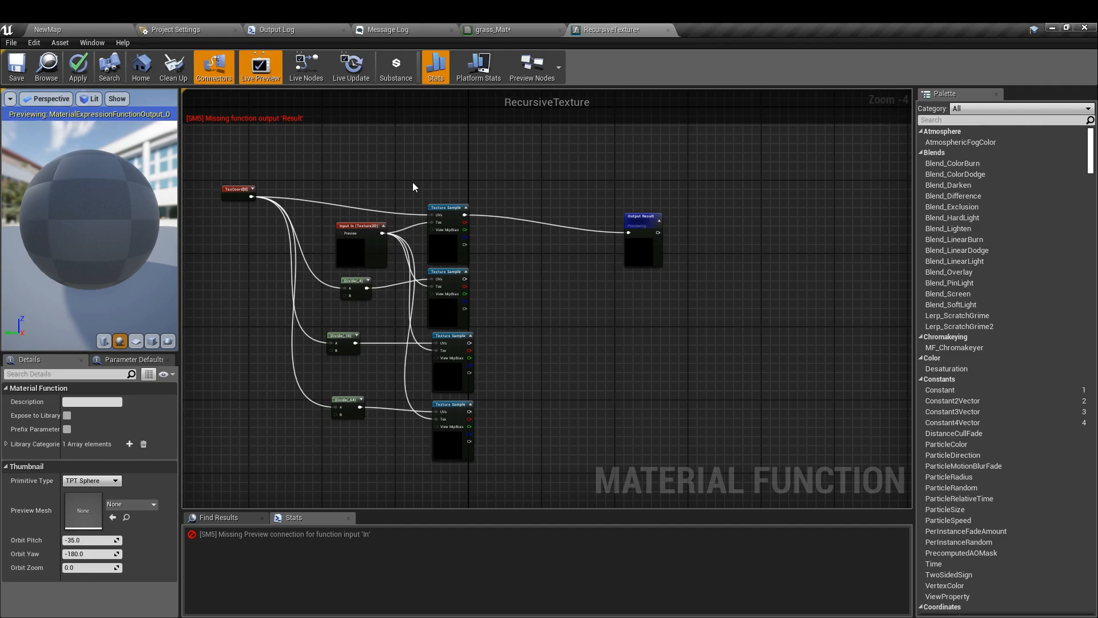
- Add a PixelDepth node in the empty area above the Texture Sample column
right_click_drag(413, 187, 390, 210)
right_click(401, 202)
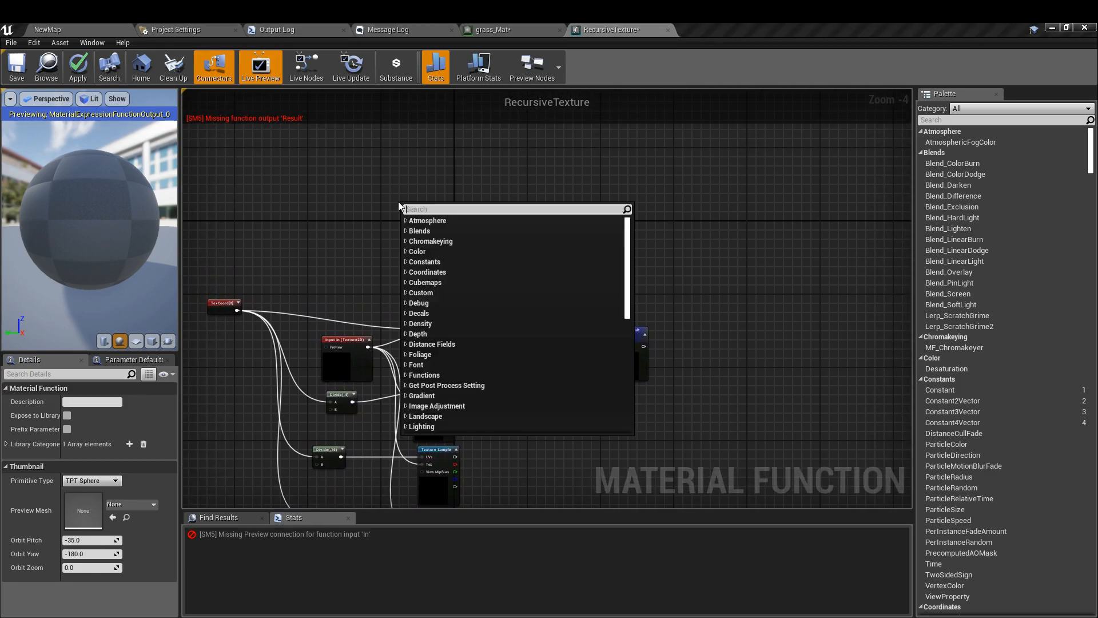
type("pixel")
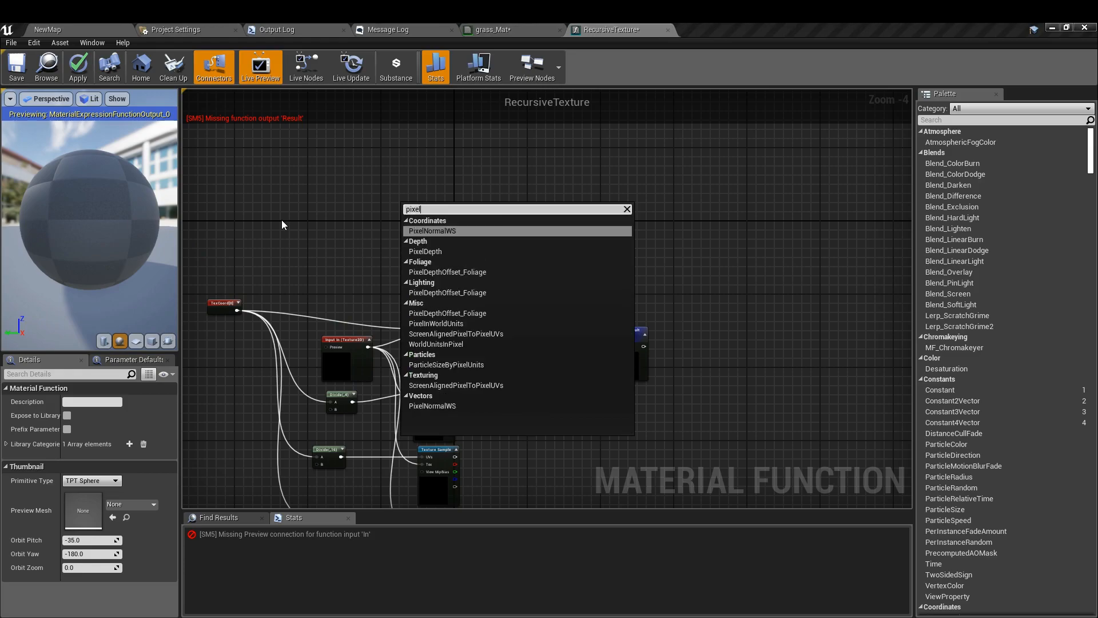
left_click(455, 252)
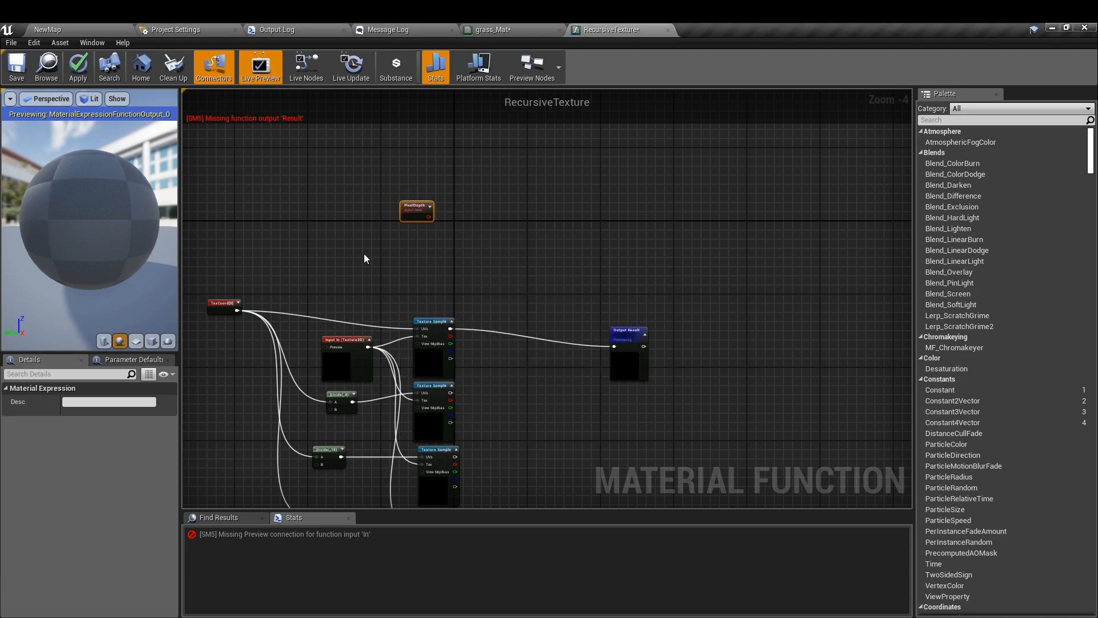
- Add a SceneDepth node below PixelDepth and delete it again
scroll(392, 252, "up", 1)
scroll(395, 253, "up", 1)
right_click(402, 253)
type("se")
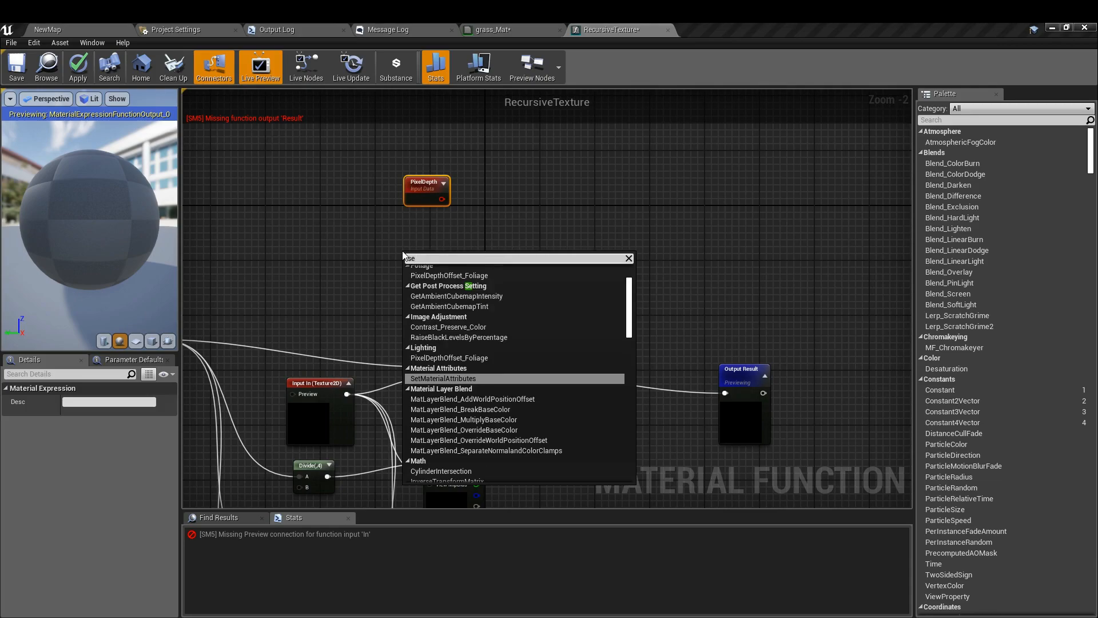
key("BackSpace")
type("cenedepth")
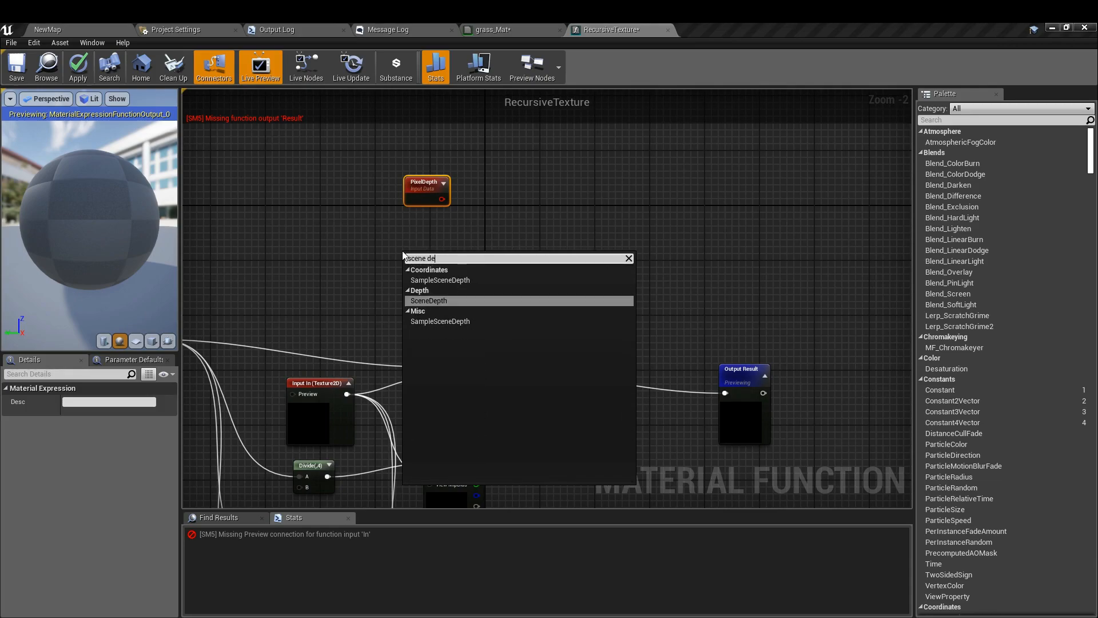
left_click(407, 301)
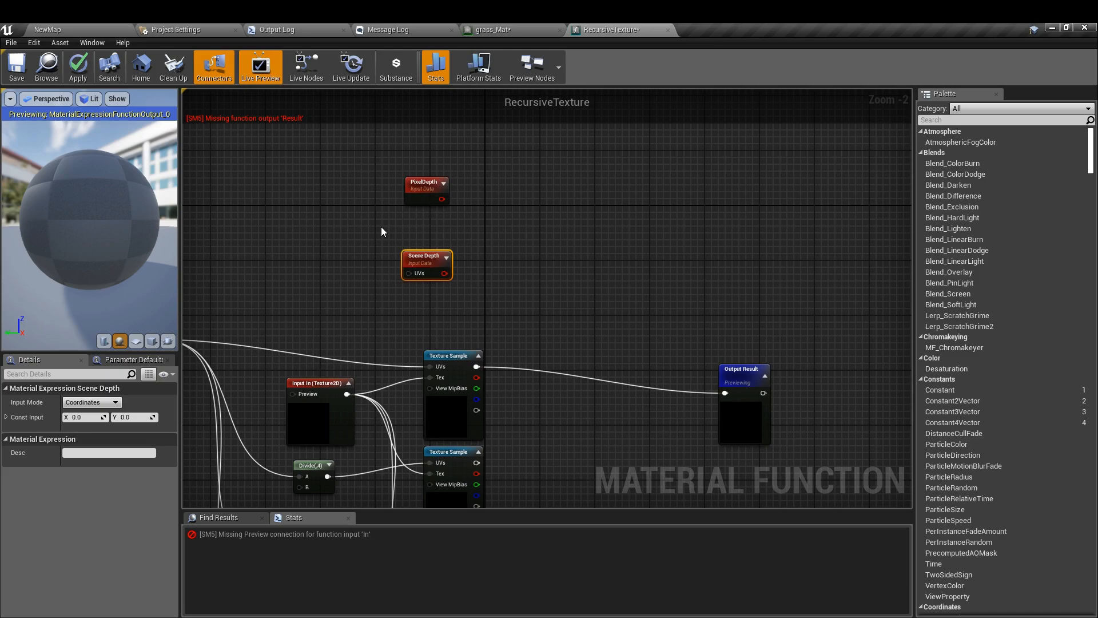
key("Delete")
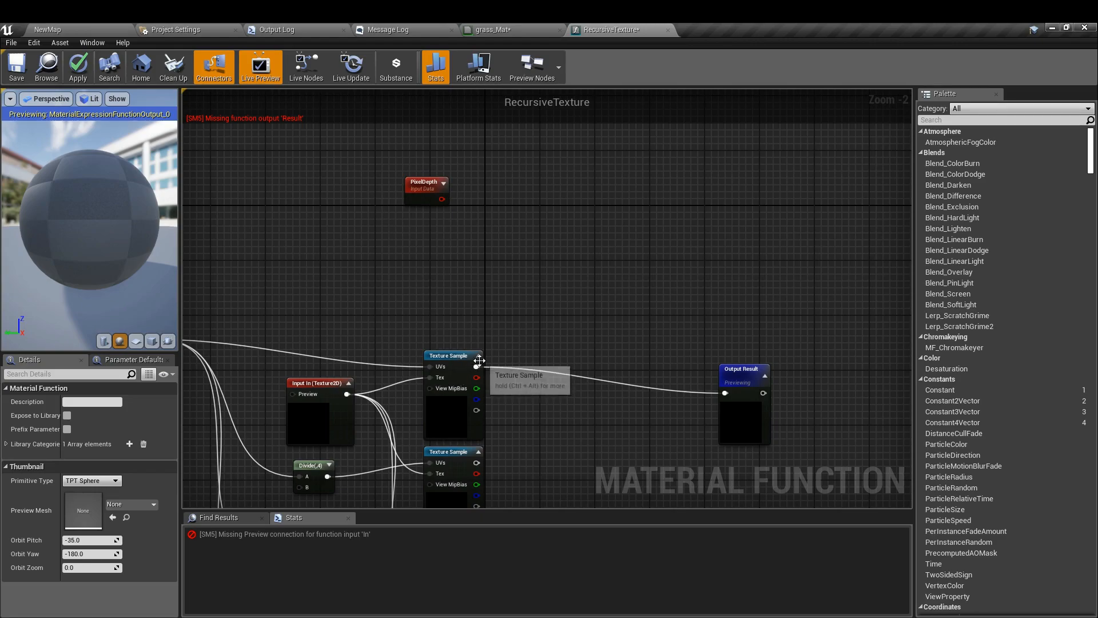
left_click_drag(476, 366, 535, 411)
type("lerp")
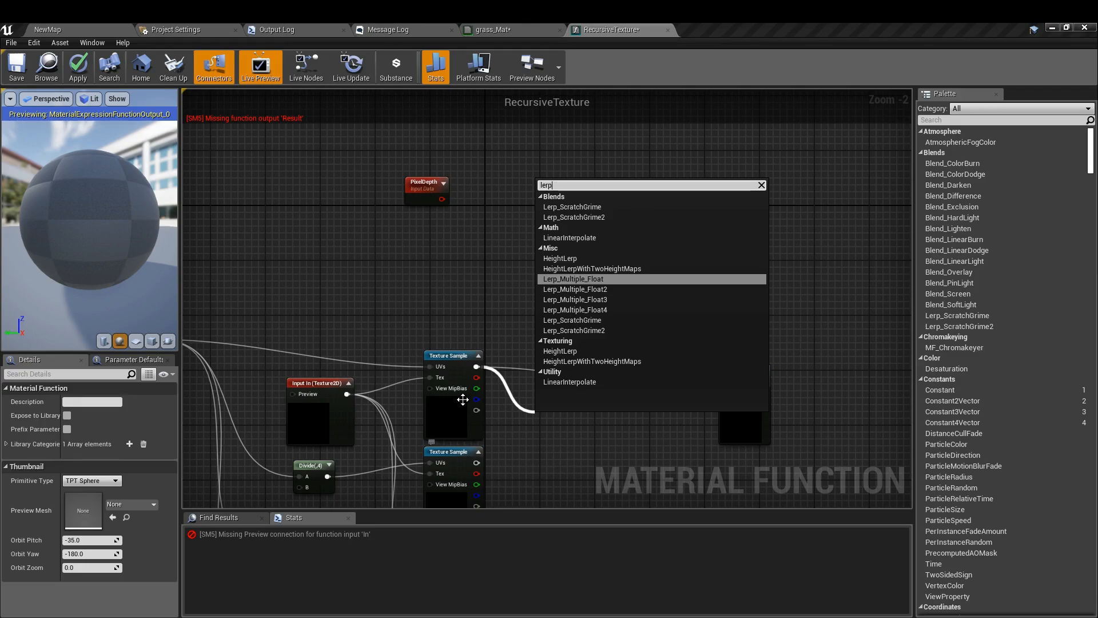
right_click(451, 330)
left_click(407, 297)
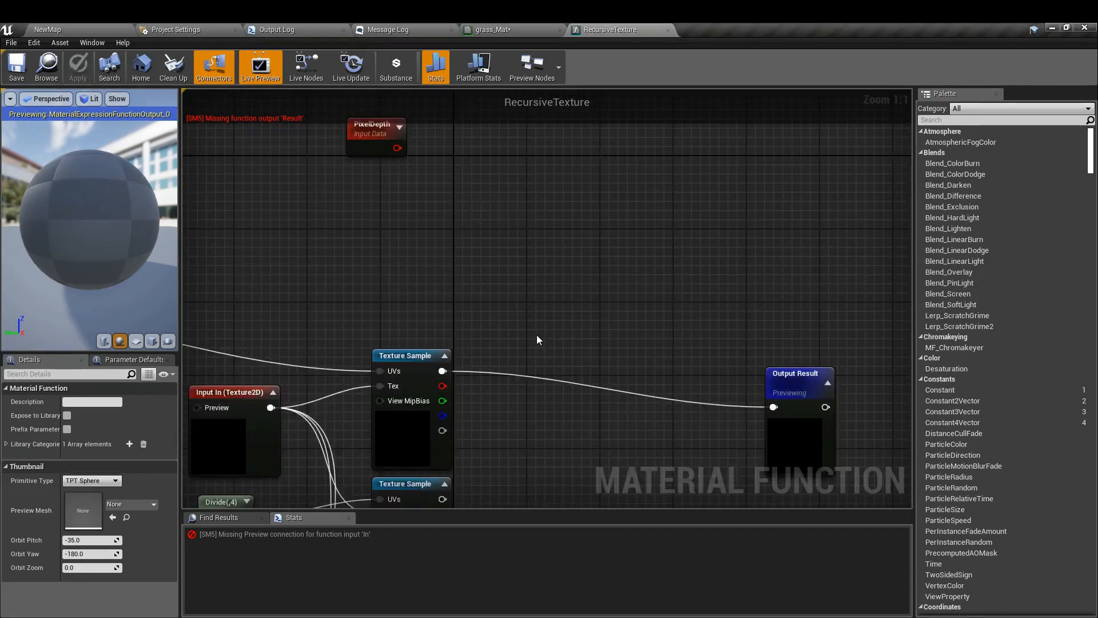
- Add a LinearInterpolate node with the first Texture Sample in A and the second in B, and connect its output to Output Result
right_click(552, 332)
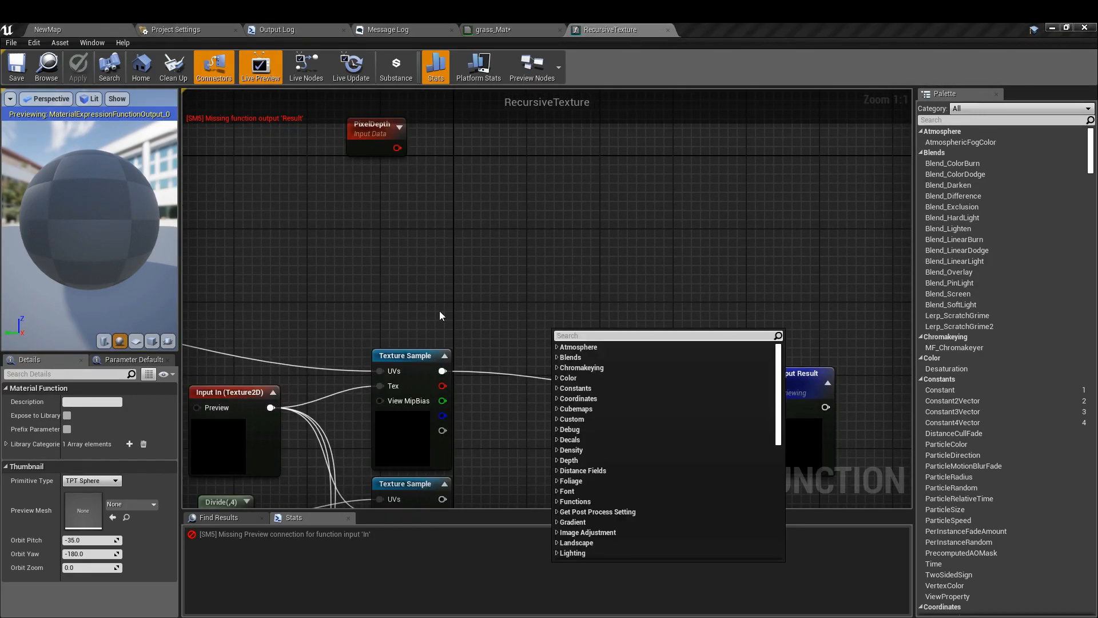
type("linear in")
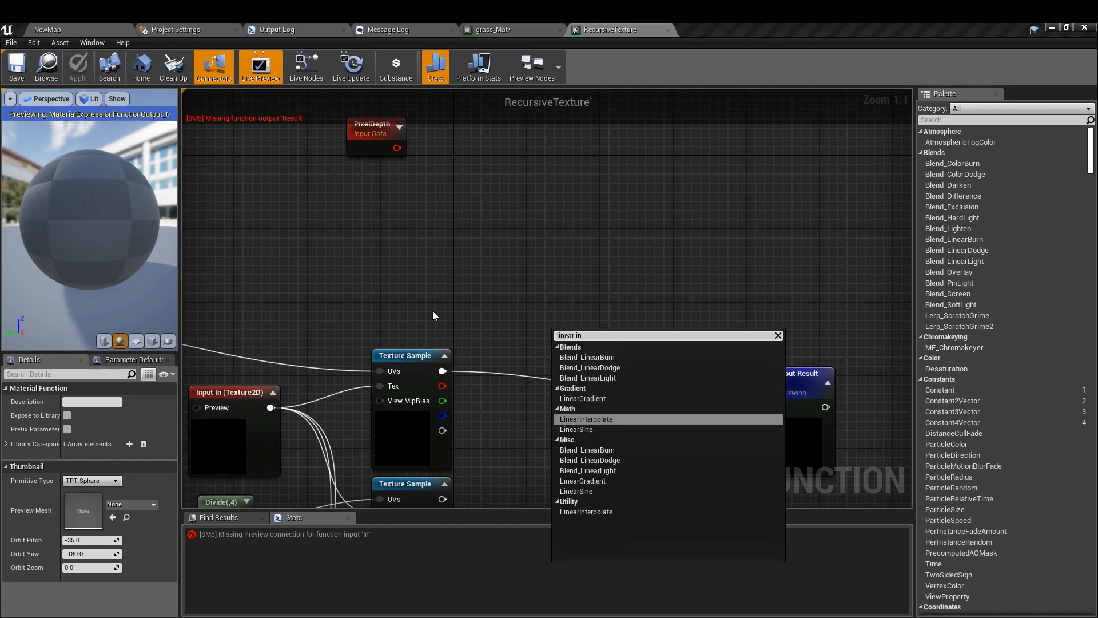
key("Return")
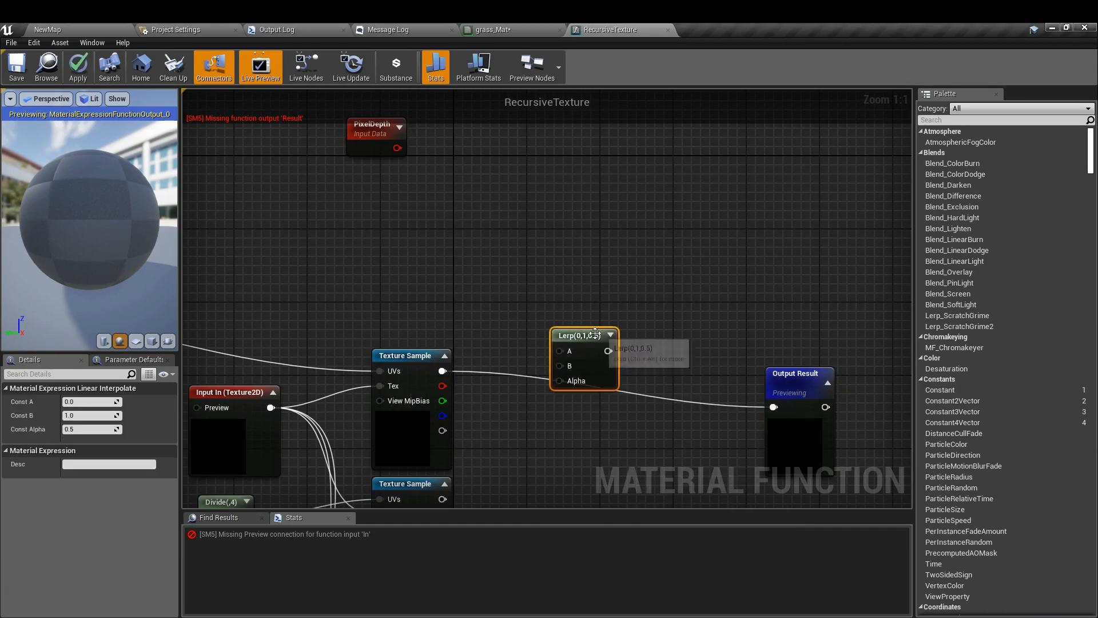
right_click_drag(455, 393, 408, 321)
left_click_drag(395, 299, 516, 299)
left_click_drag(395, 427, 726, 335)
- Add a Divide node fed by PixelDepth in its A input, with Const B 200
right_click_drag(473, 305, 571, 397)
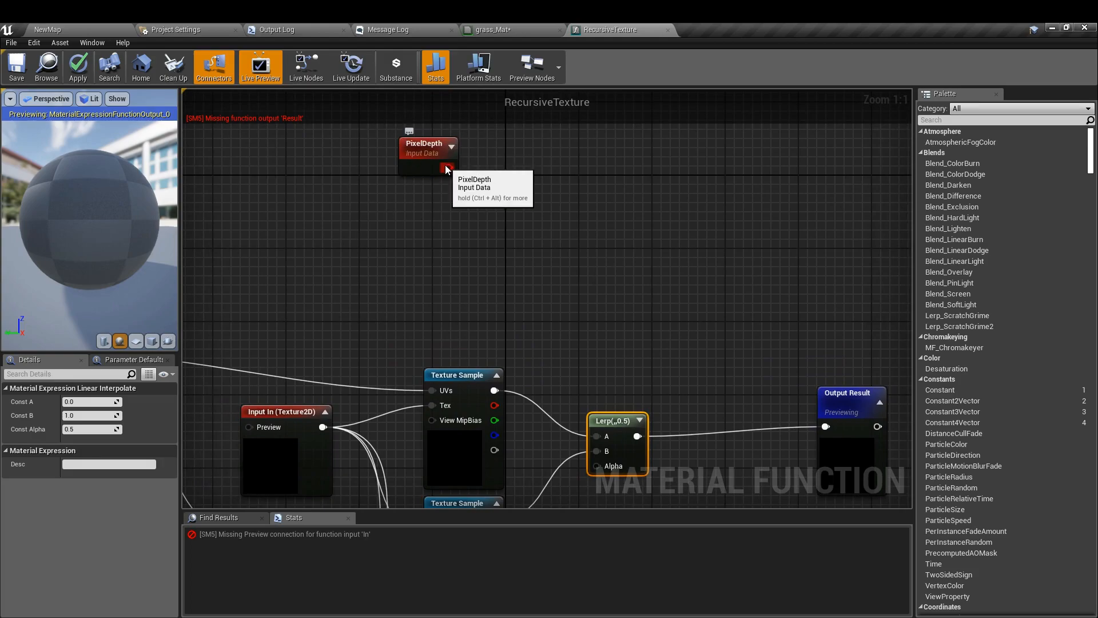
left_click_drag(449, 167, 507, 247)
type("/")
key("Return")
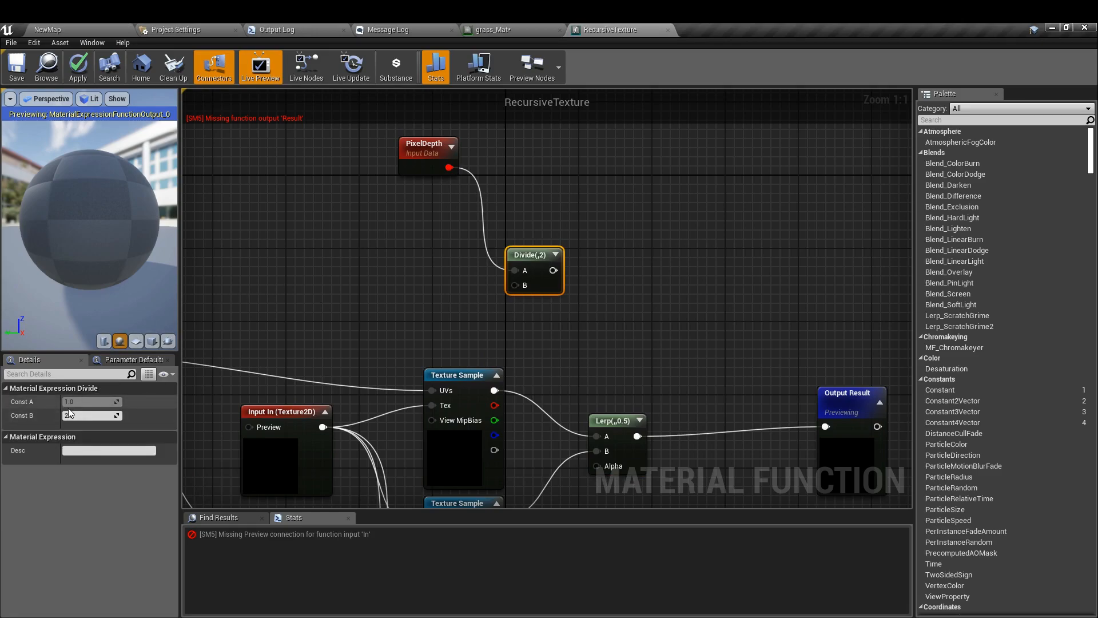
left_click(81, 417)
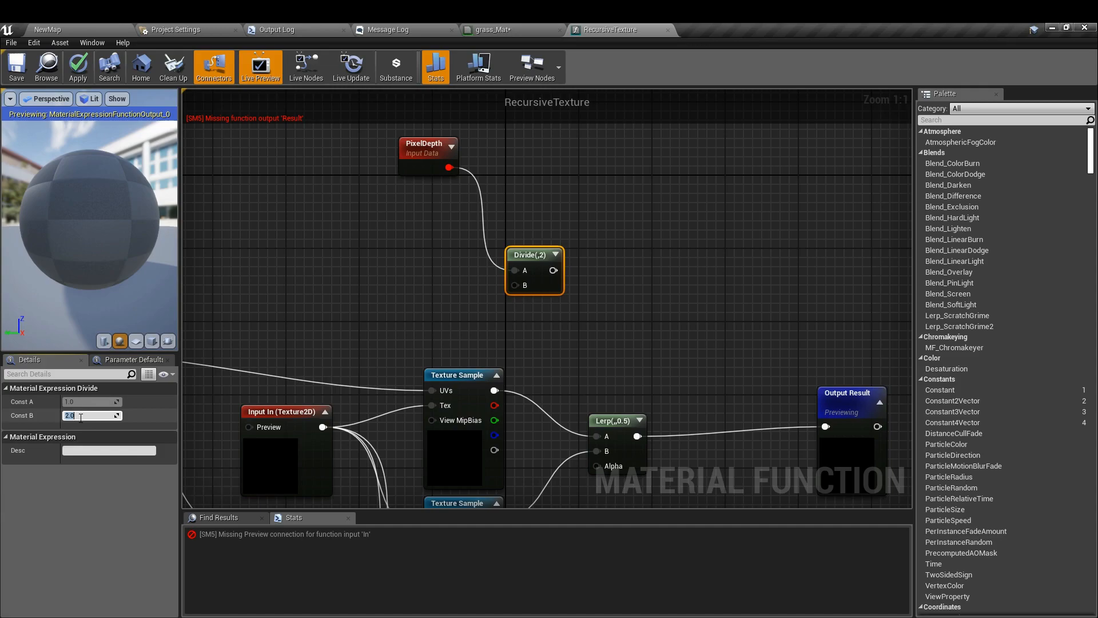
type("200")
key("Return")
- Connect the PixelDepth Divide's output to the Lerp's Alpha, move the Lerp slightly toward Output Result, and apply the function
right_click_drag(551, 286, 490, 253)
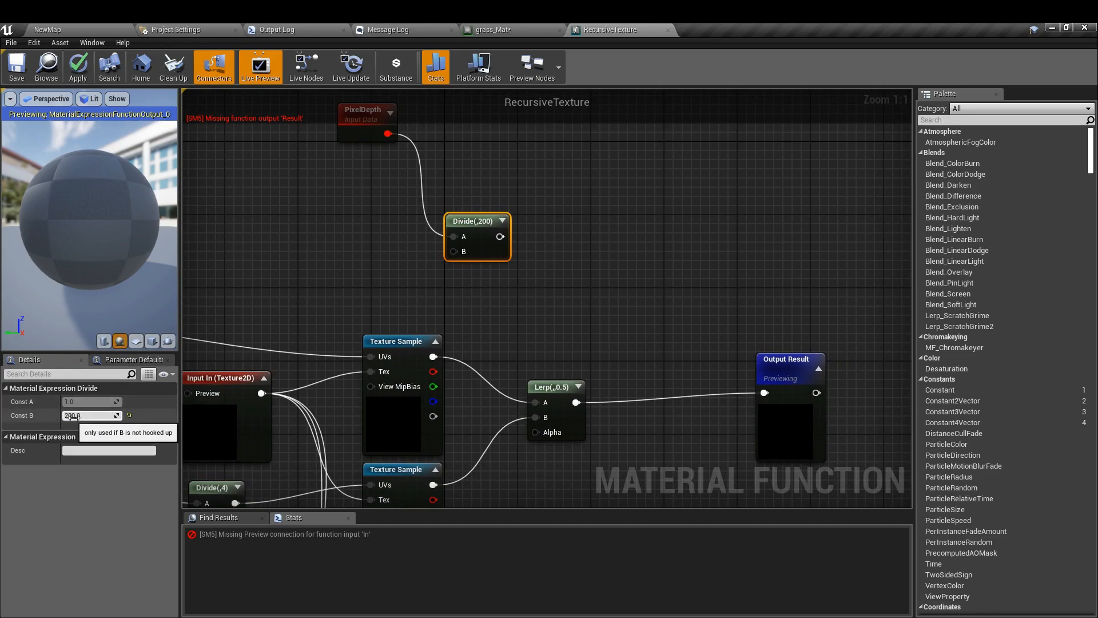
left_click_drag(500, 236, 537, 433)
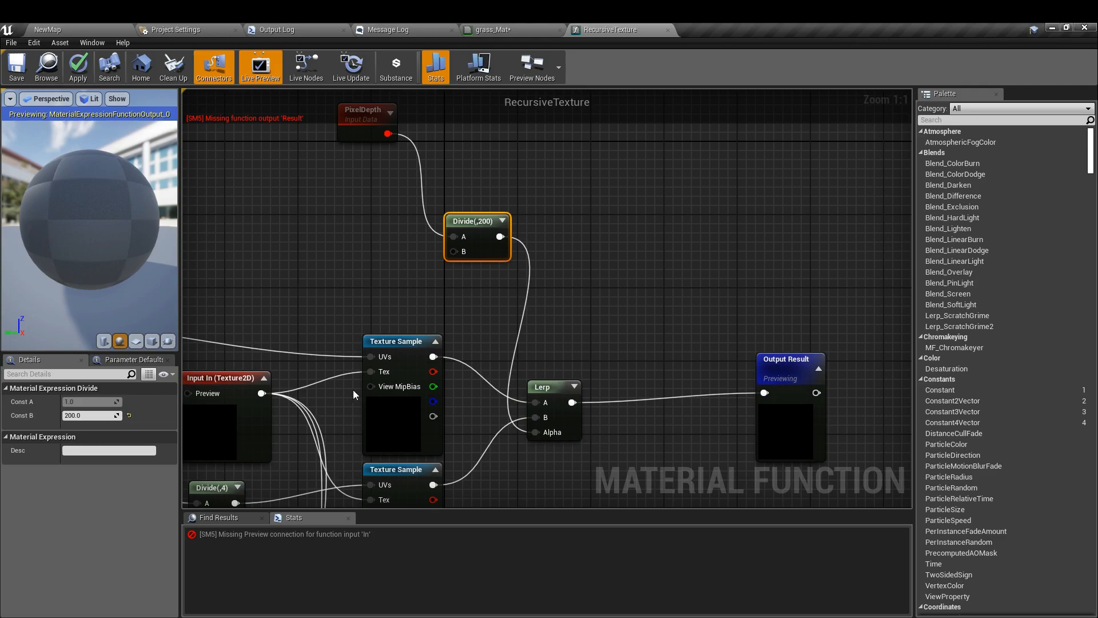
left_click_drag(553, 389, 589, 373)
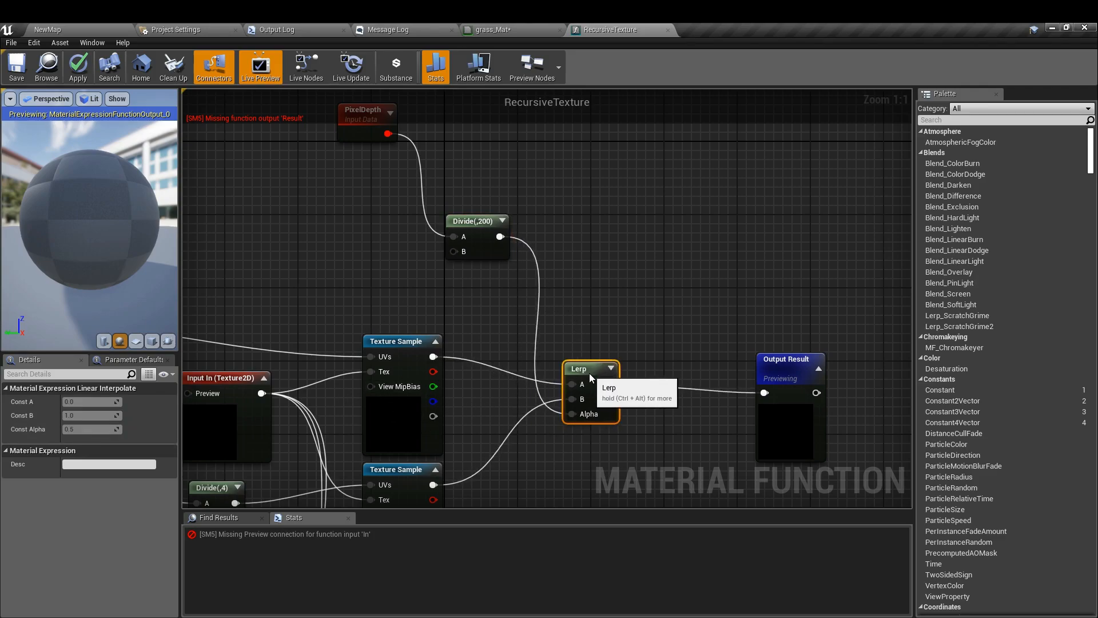
left_click(78, 65)
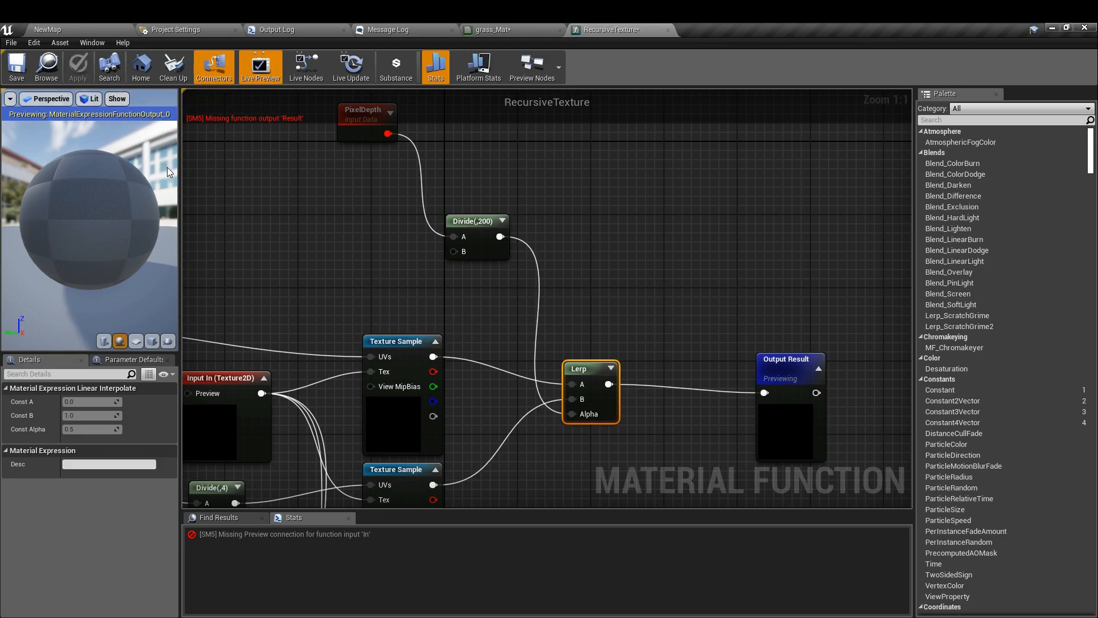
- Fly the camera away from and toward the grass floor in NewMap to examine the depth-based texture blend
left_click(90, 25)
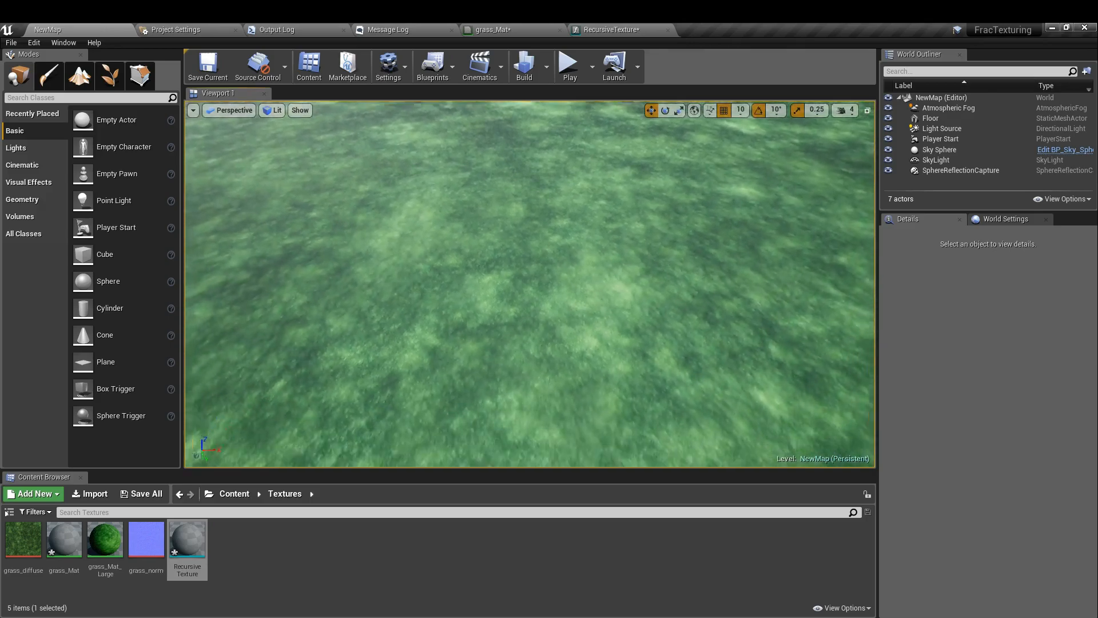
mouse_move(529, 284)
right_mouse_down()
mouse_move(532, 295)
mouse_move(526, 228)
mouse_move(534, 369)
mouse_move(523, 200)
mouse_move(531, 377)
mouse_move(528, 271)
right_mouse_up()
key("s")
key("s")
right_click_drag(323, 267, 325, 275)
key("w")
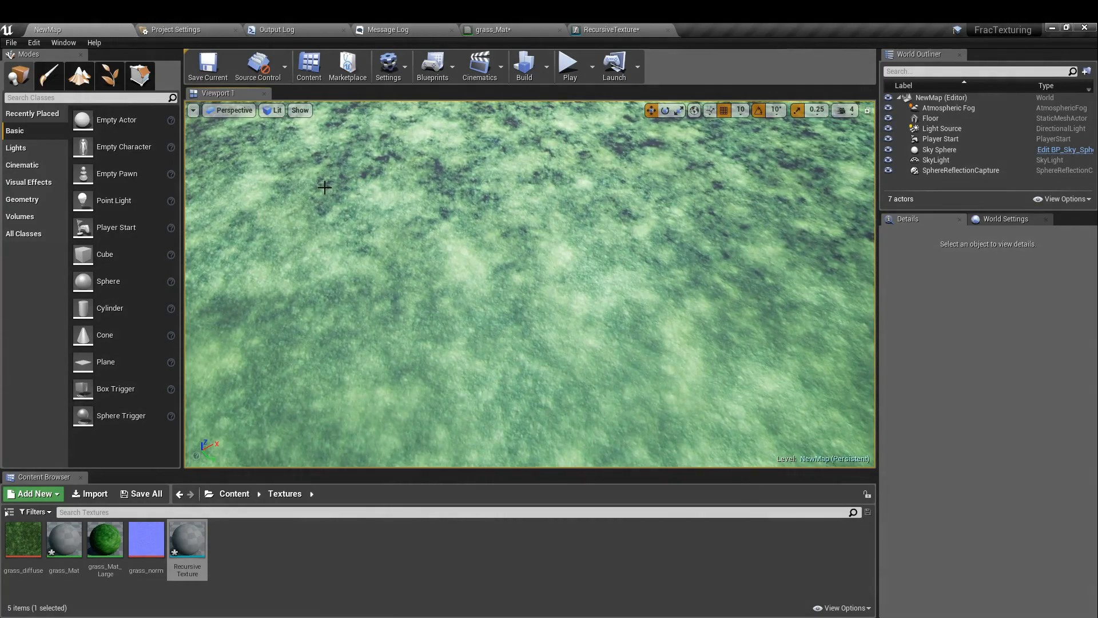
- Return to the RecursiveTexture function and move the Lerp node closer to Output Result
left_click(607, 26)
right_click_drag(556, 377, 498, 292)
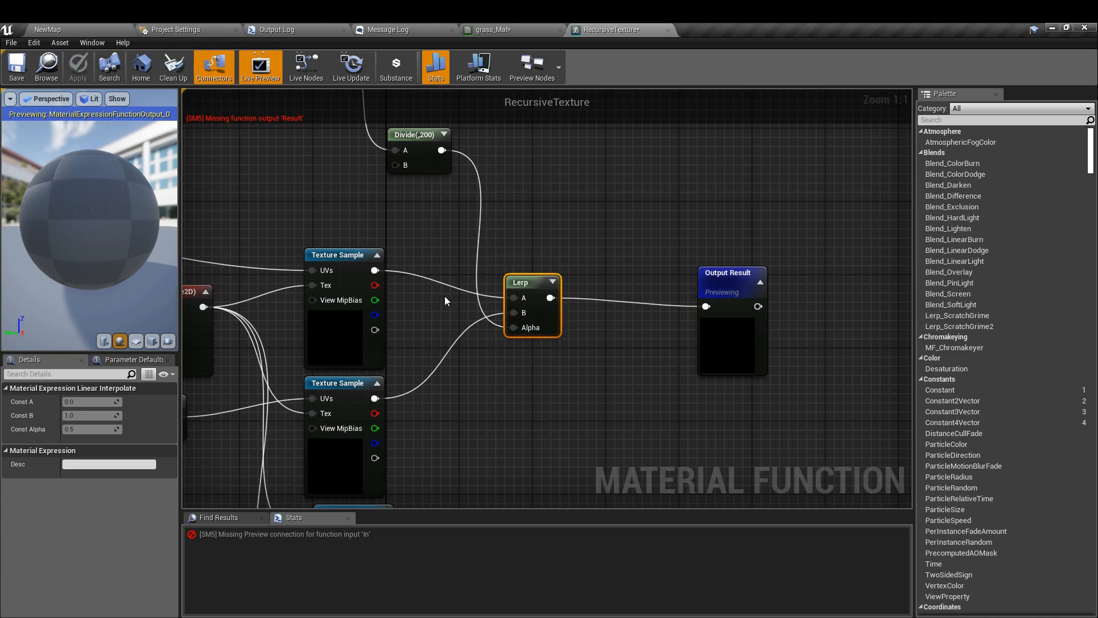
right_click_drag(405, 248, 377, 260)
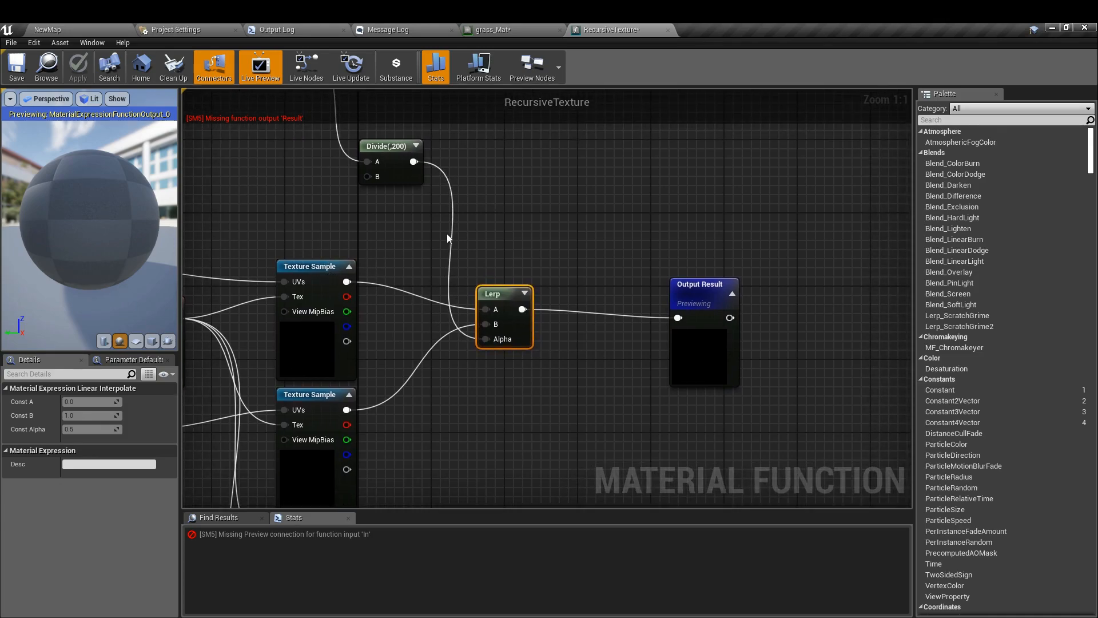
left_click_drag(493, 293, 557, 302)
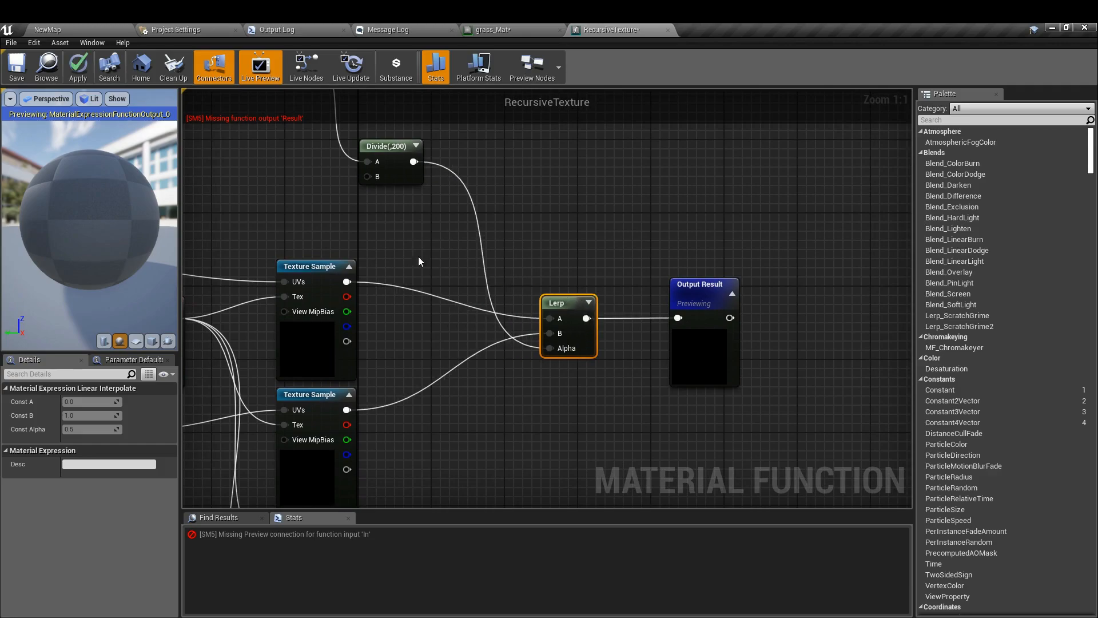
- Insert a Clamp node between the PixelDepth Divide and the Lerp's Alpha, and place it just before the Lerp
left_click_drag(416, 171, 428, 209)
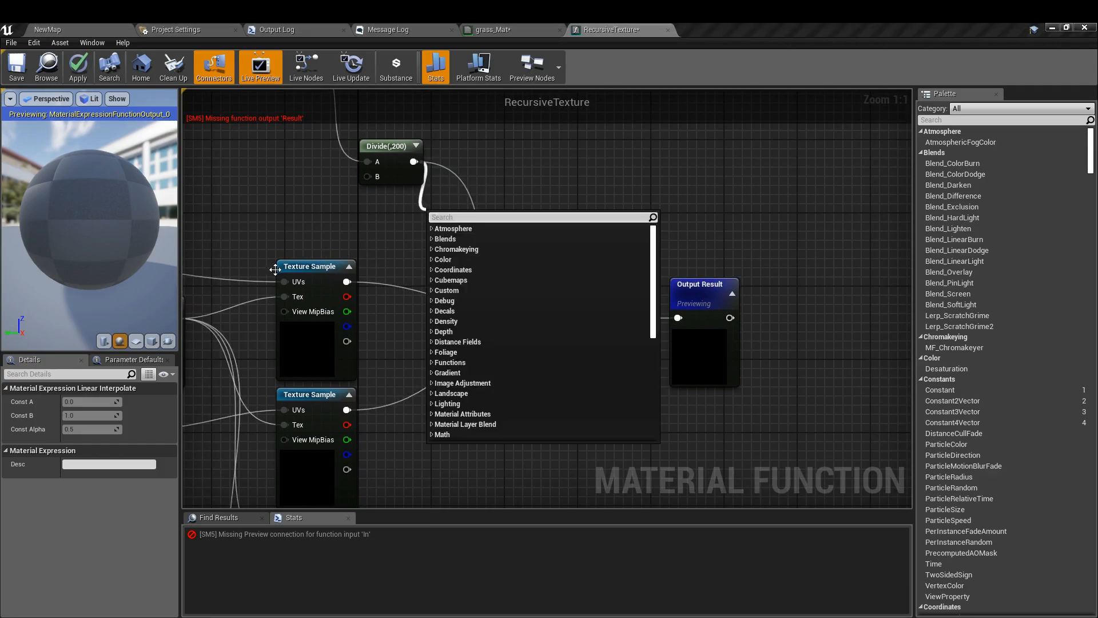
type("cla")
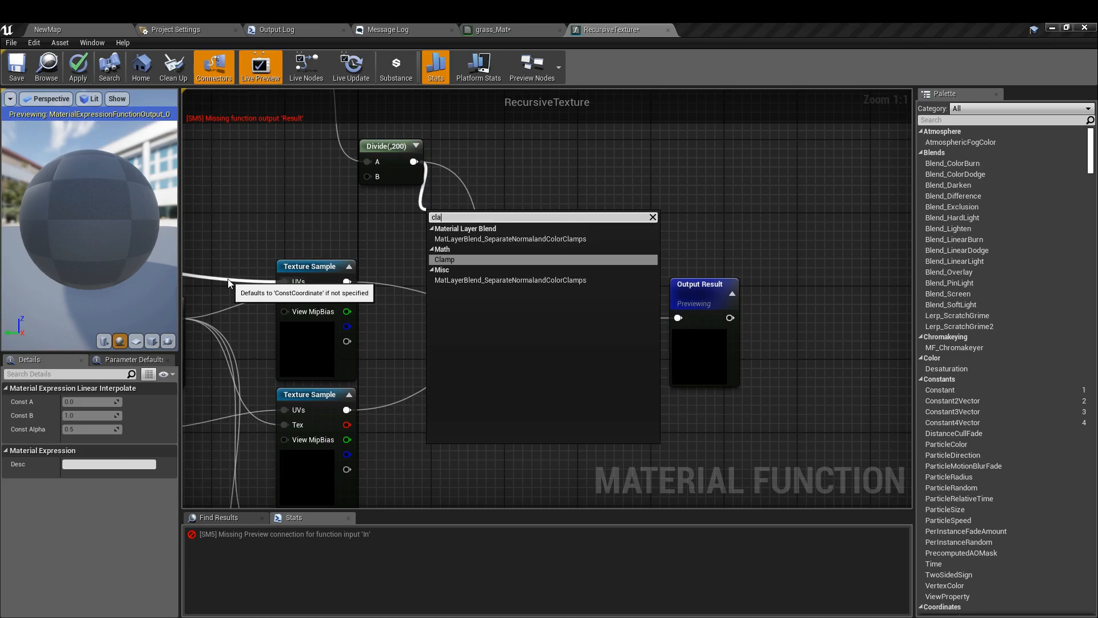
key("Return")
left_click_drag(518, 233, 548, 348)
left_click_drag(462, 227, 458, 332)
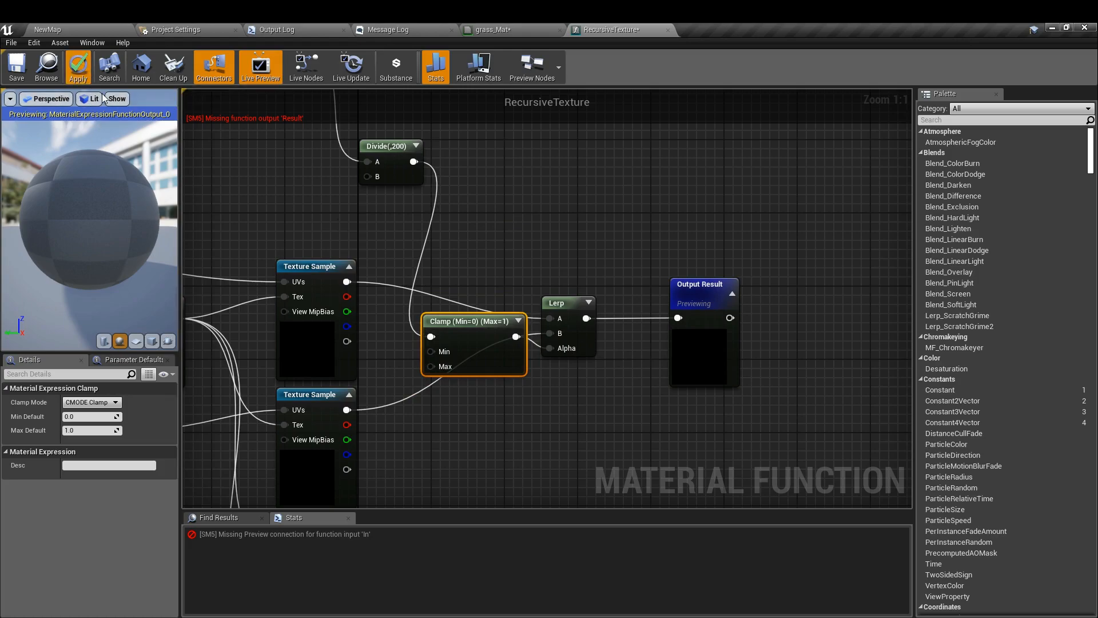
- Fly the camera toward and away from the grass floor in NewMap to examine the clamped depth blend
left_click(64, 28)
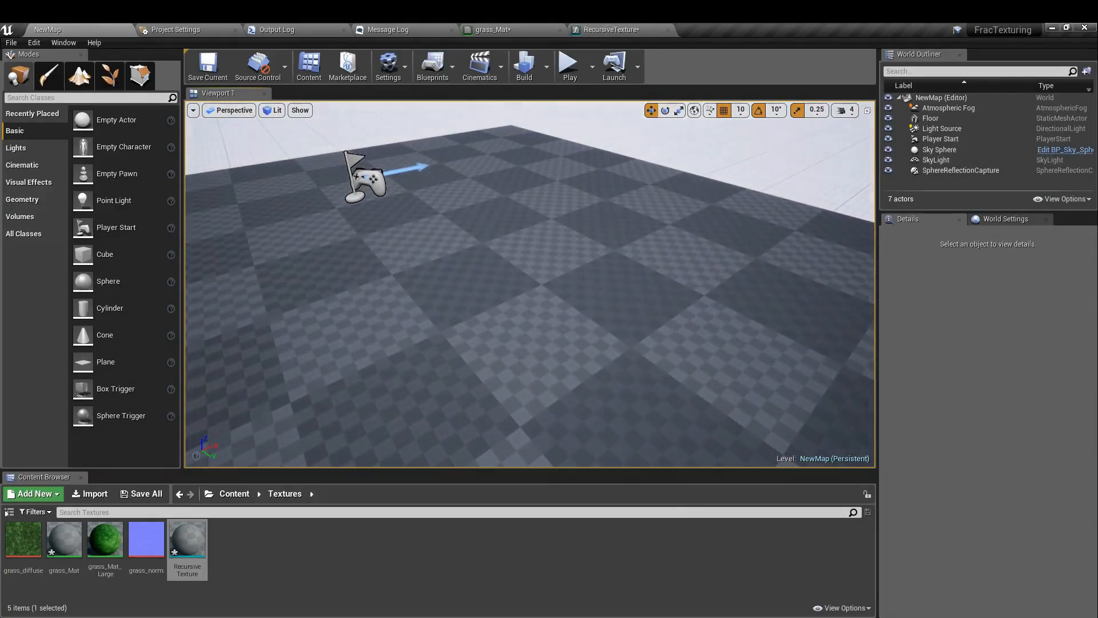
right_click_drag(530, 284, 480, 350)
key("s")
key("s")
key("w")
key("s")
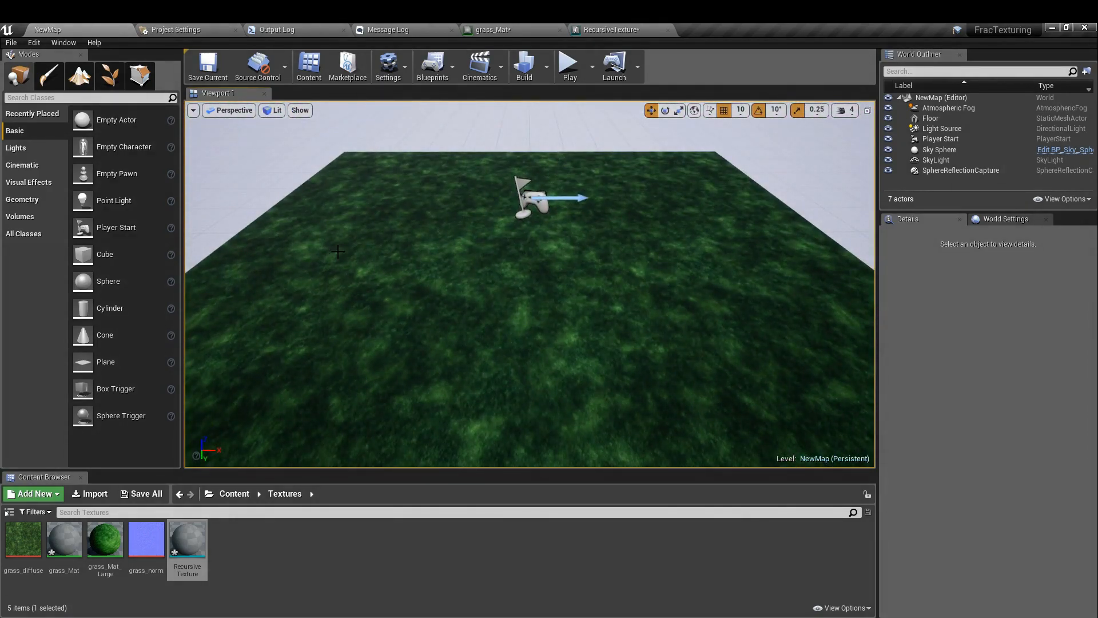
key("s")
right_click_drag(365, 270, 358, 283)
key("w")
key("w")
key("s")
key("s")
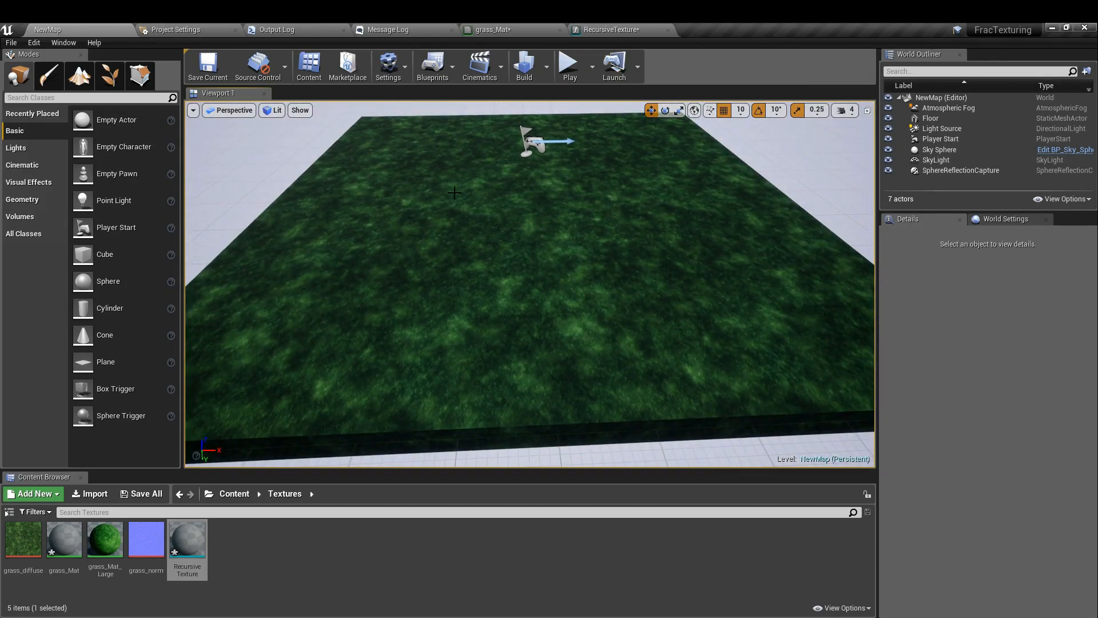
- In RecursiveTexture, duplicate the Lerp, move Output Result farther away, and insert the copy between the first Lerp and Output Result
left_click(606, 26)
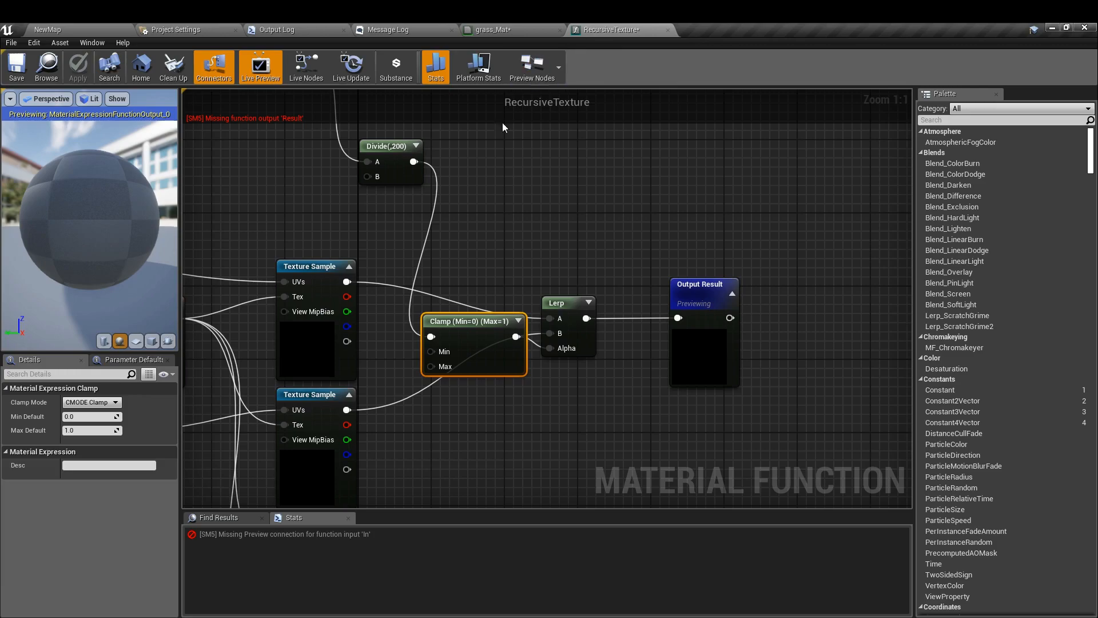
left_click(557, 227)
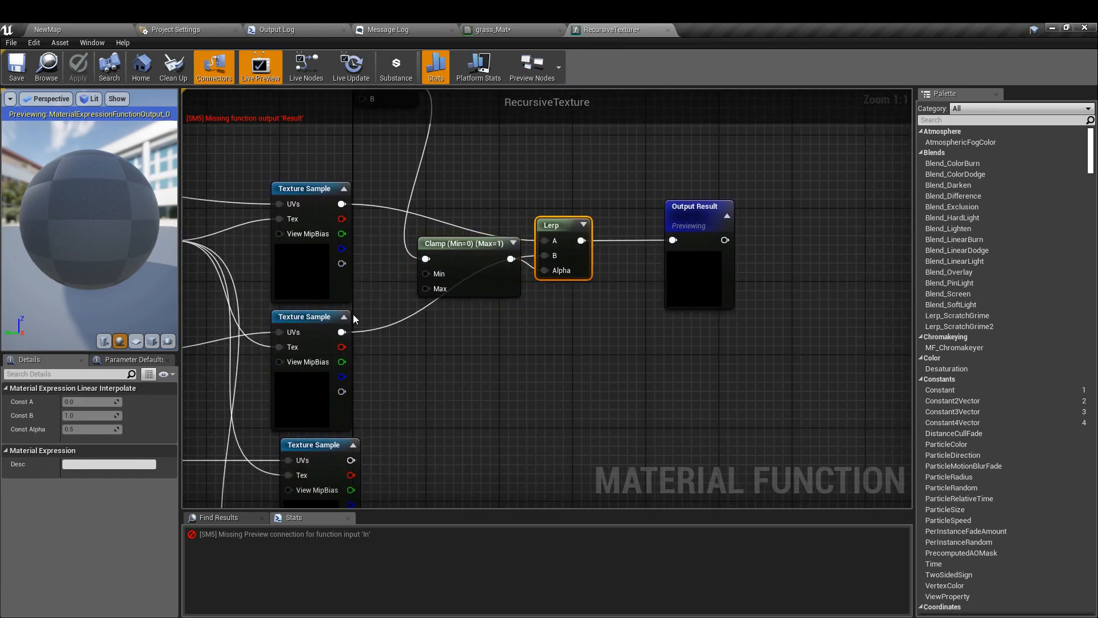
key("ctrl+w")
left_click_drag(379, 320, 629, 305)
left_click_drag(708, 211, 781, 211)
left_click_drag(640, 308, 676, 226)
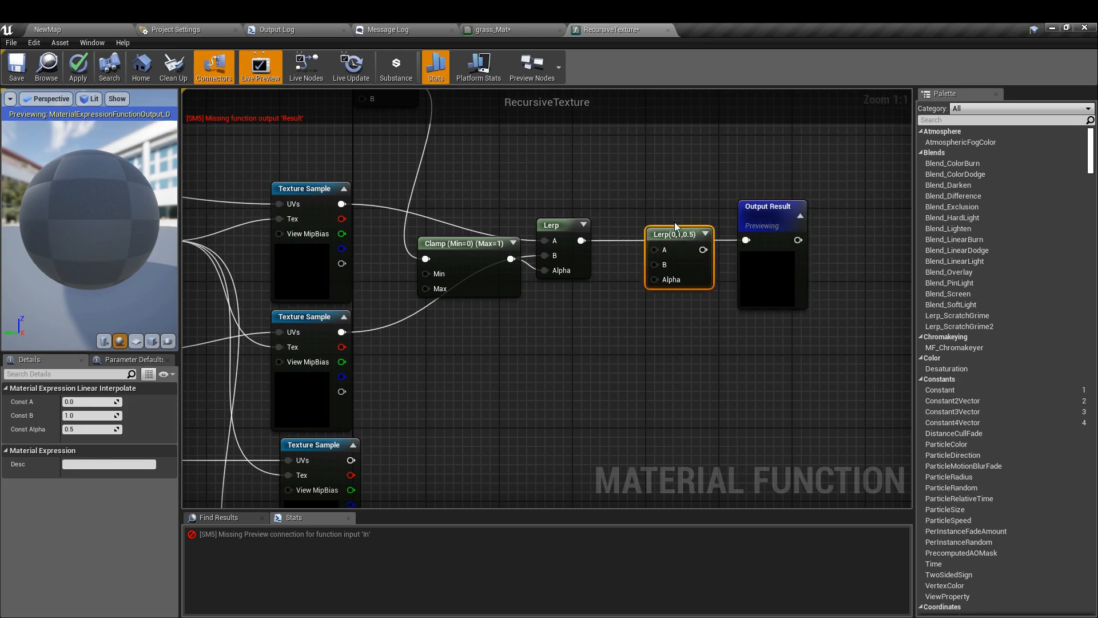
left_click_drag(582, 243, 745, 241)
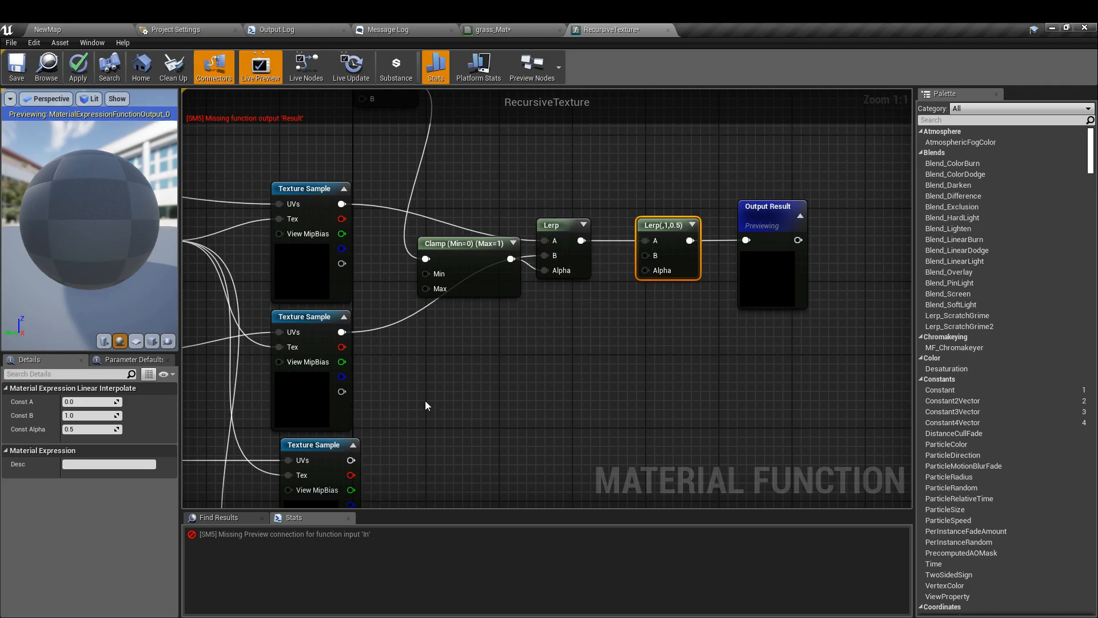
- Lower the Clamp slightly, place the second Lerp below the first, and shift Output Result farther out to make room
left_click_drag(466, 247, 465, 290)
left_click_drag(667, 253, 576, 407)
left_click_drag(775, 222, 938, 392)
- Duplicate the Clamp for the second Lerp's Alpha and connect the Divide(,16) Texture Sample to that Lerp's B
right_click_drag(606, 407, 775, 318)
left_click(605, 207)
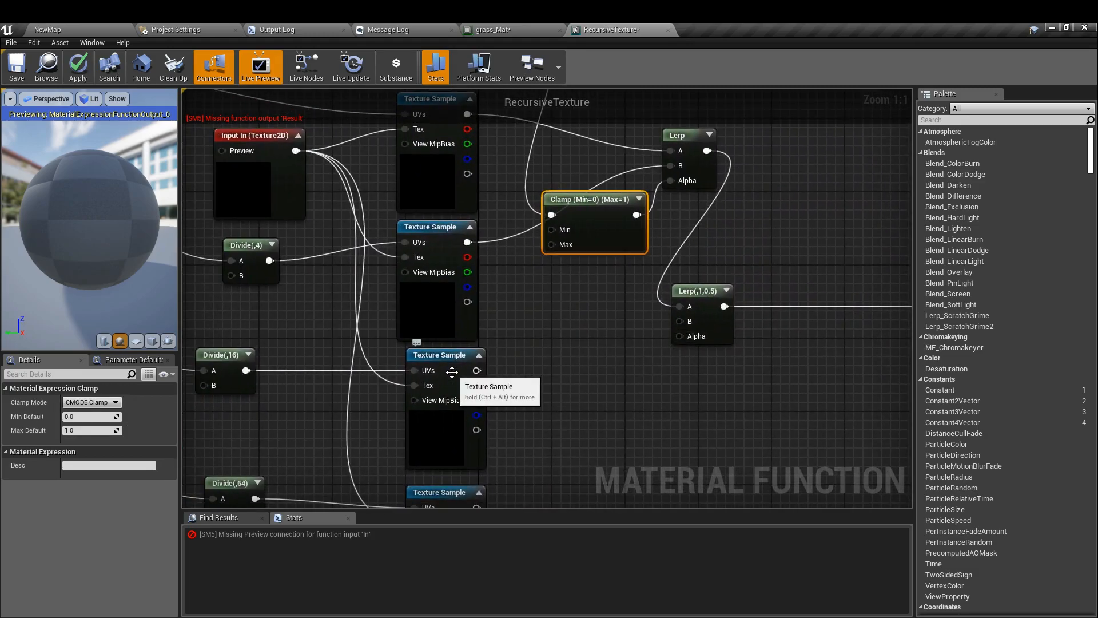
key("ctrl+c")
key("ctrl+v")
left_click_drag(477, 378, 679, 335)
left_click_drag(476, 370, 561, 352)
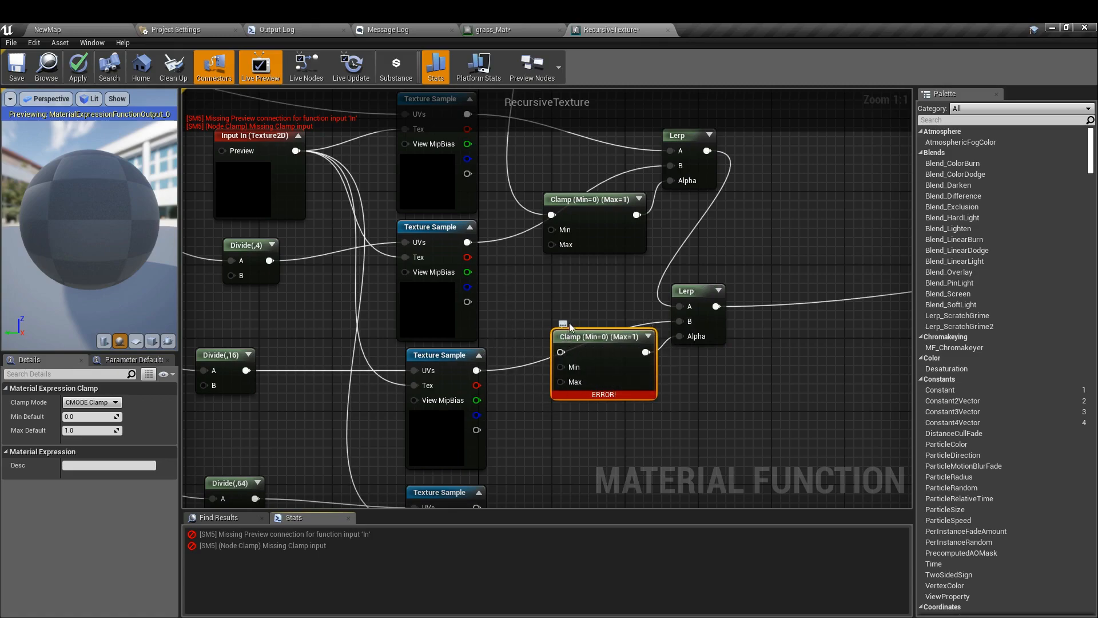
- Duplicate the Divide(,200) node, place the copy above the Texture Samples, and set its Const B to 800
scroll(430, 347, "down", 3)
right_click_drag(422, 342, 423, 442)
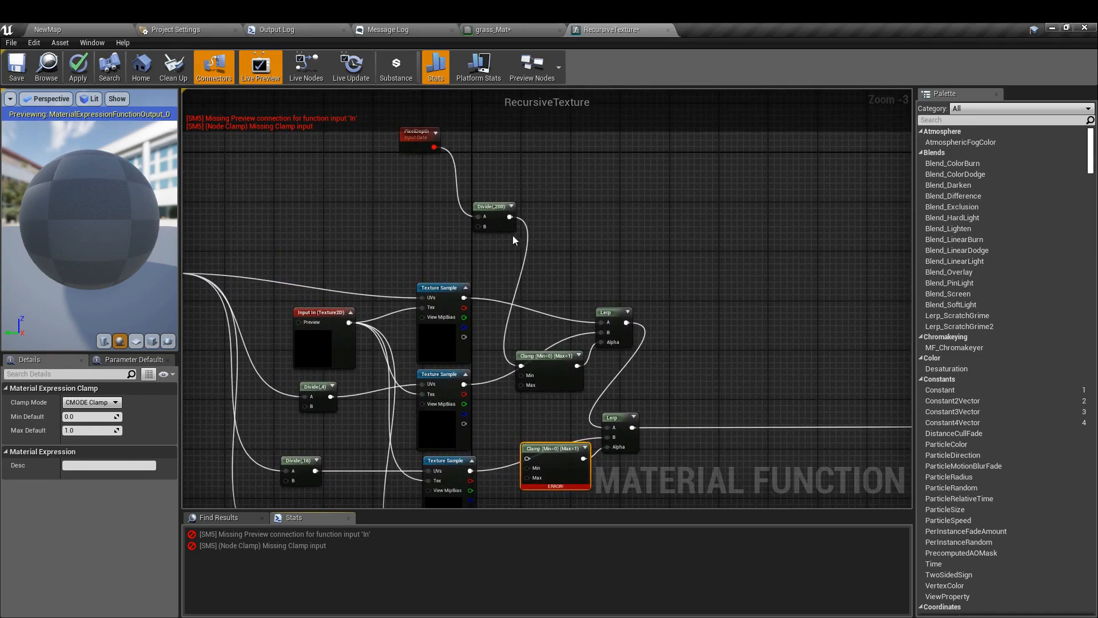
left_click(480, 208)
scroll(343, 259, "up", 3)
key("ctrl+w")
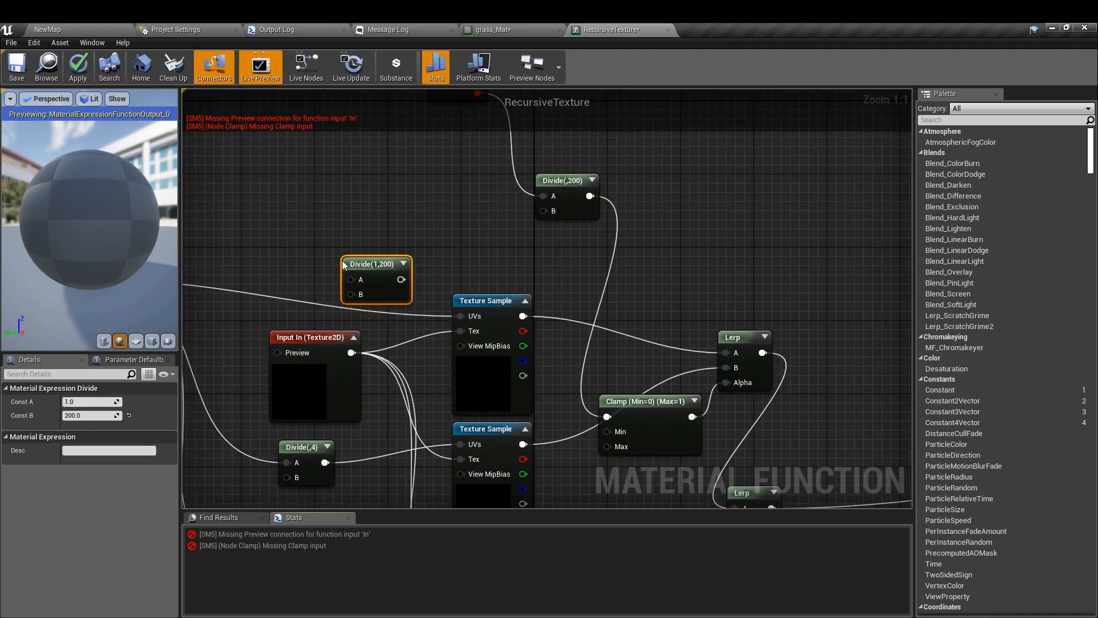
left_click_drag(379, 259, 406, 231)
left_click(75, 415)
type("800")
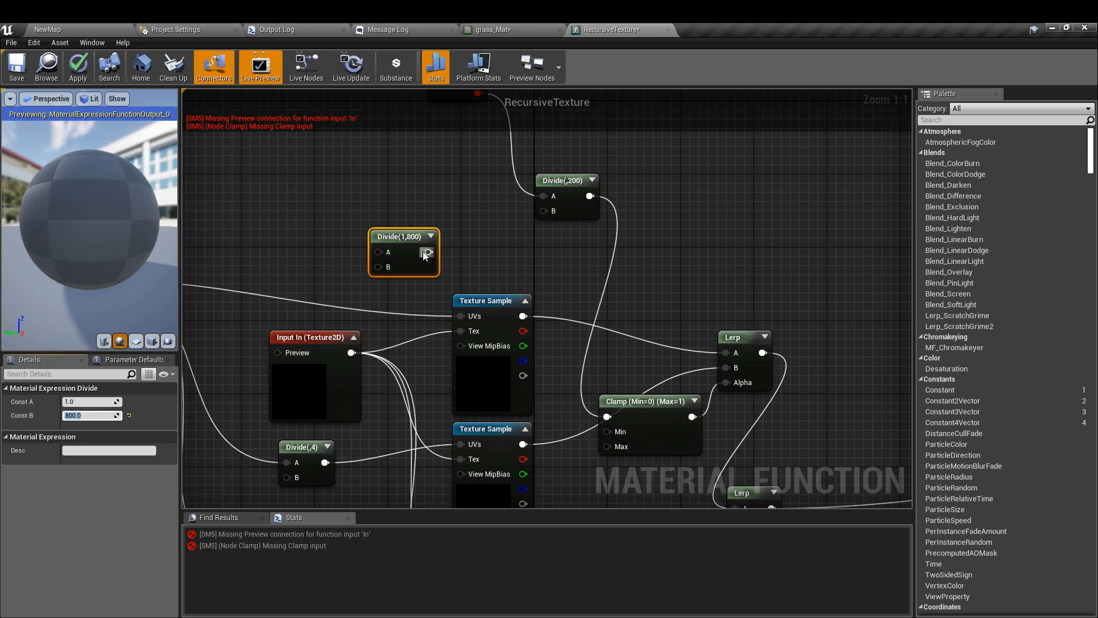
- Connect PixelDepth to the 800 Divide's A and its output to the second Clamp, and apply the function
left_click_drag(408, 246, 509, 255)
scroll(509, 255, "down", 2)
left_click_drag(473, 128, 492, 265)
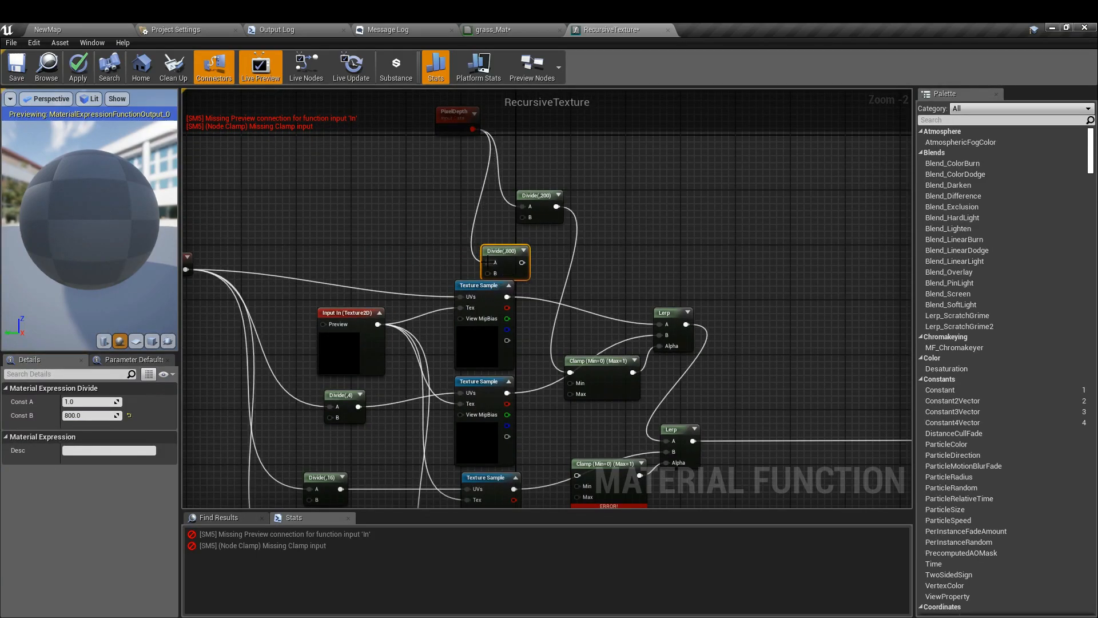
right_click_drag(491, 265, 454, 156)
left_click_drag(484, 154, 539, 365)
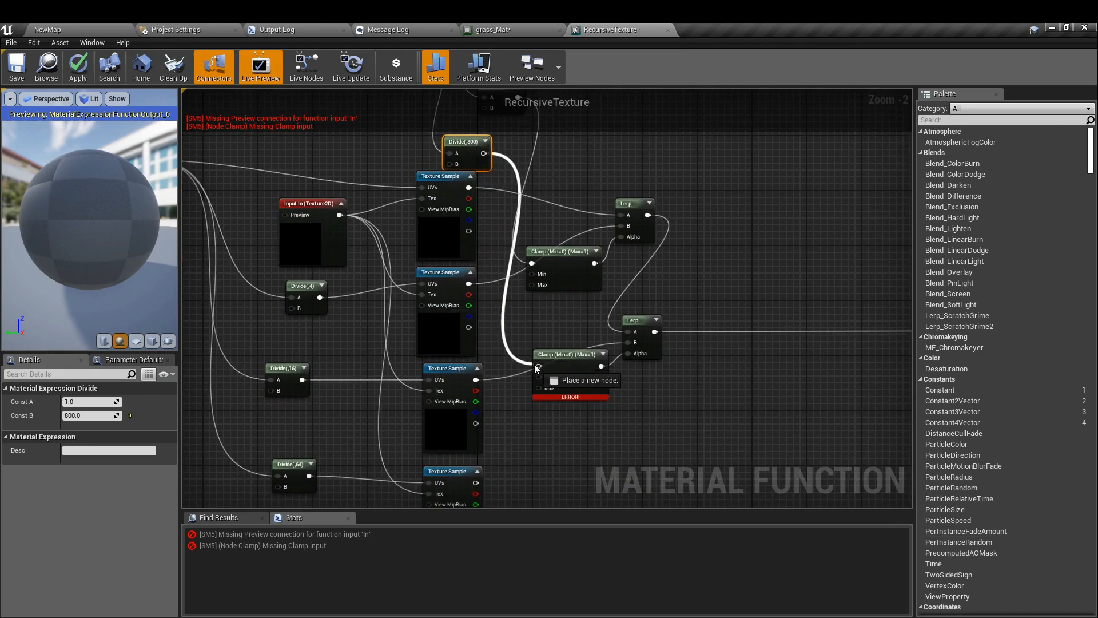
scroll(454, 326, "down", 5)
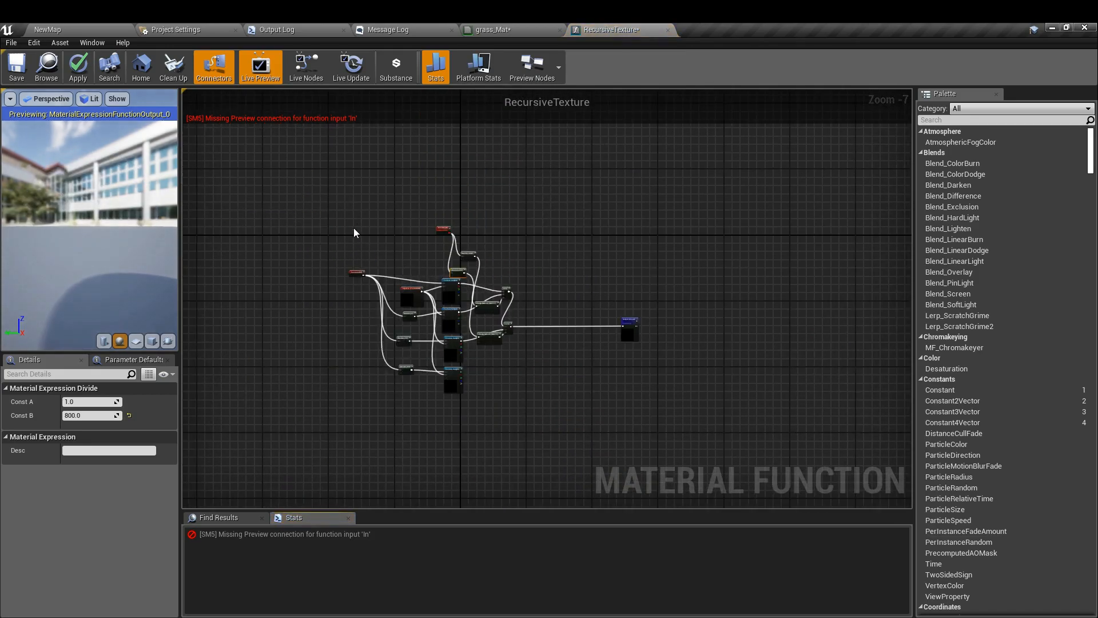
scroll(354, 228, "up", 2)
left_click(78, 66)
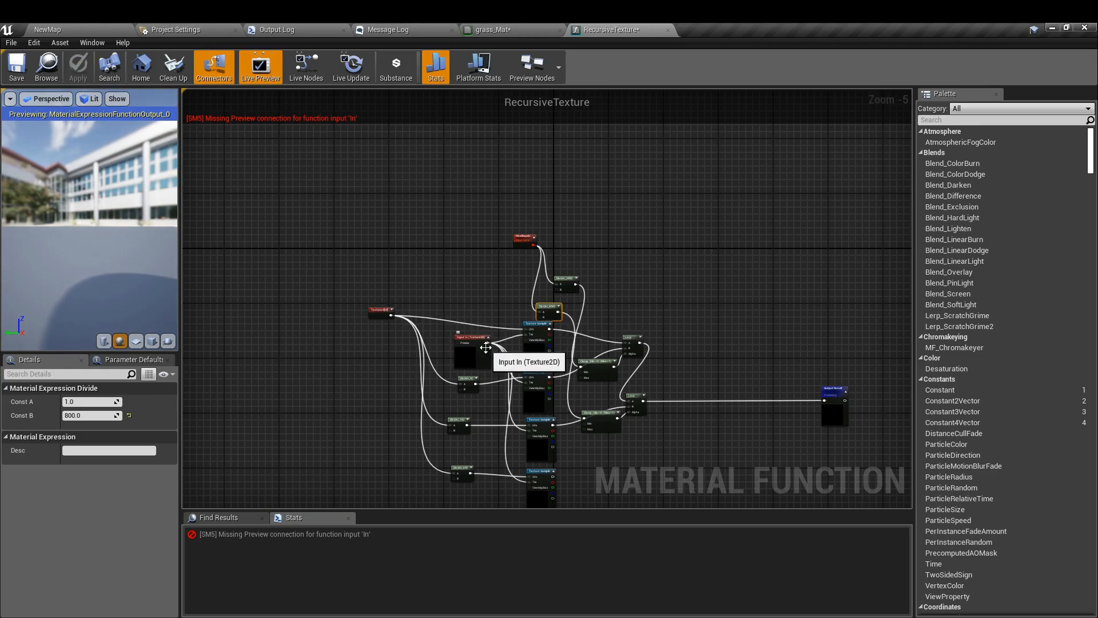
- Spread out the graph by moving the PixelDepth, depth Divide, Clamp and Lerp nodes away from the Texture Samples
right_click_drag(482, 358, 395, 303)
left_click_drag(600, 221, 473, 389)
mouse_move(420, 162)
left_mouse_down()
mouse_move(475, 260)
mouse_move(585, 255)
mouse_move(483, 255)
left_mouse_up()
right_click(338, 214)
left_click(342, 195)
left_click_drag(381, 150, 504, 256)
left_click_drag(610, 239, 507, 391, "shift")
left_click_drag(503, 304, 616, 304)
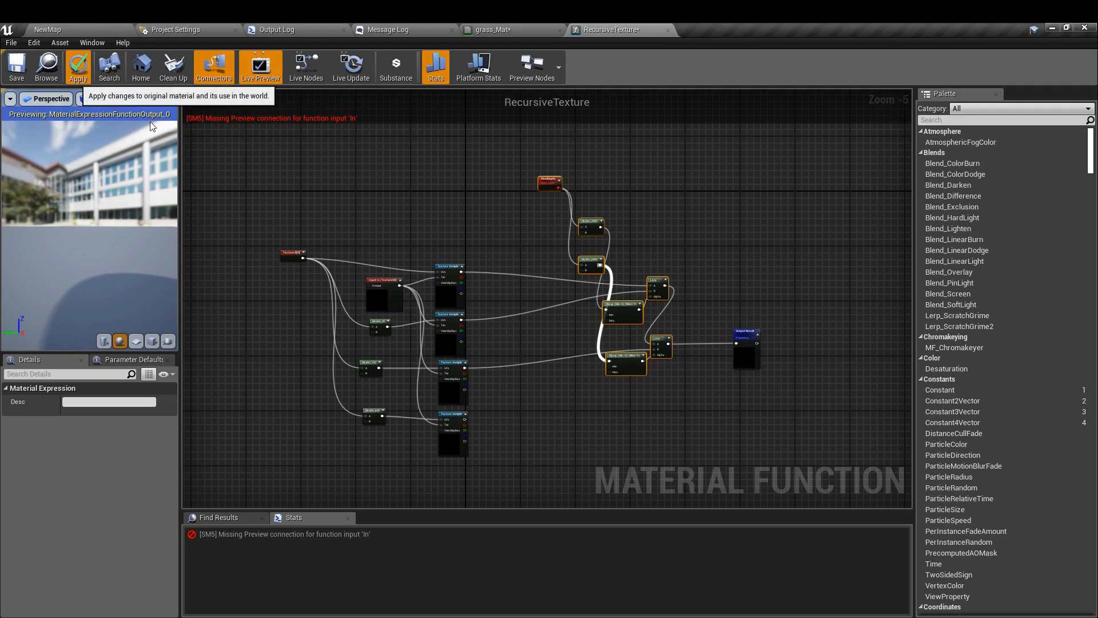
- Fly the camera over the grass floor in NewMap to examine the three-scale texture blend near and far
left_click(109, 31)
mouse_move(346, 223)
right_mouse_down()
mouse_move(339, 205)
mouse_move(353, 221)
right_mouse_up()
key("s")
key("w")
key("s")
key("w")
key("w")
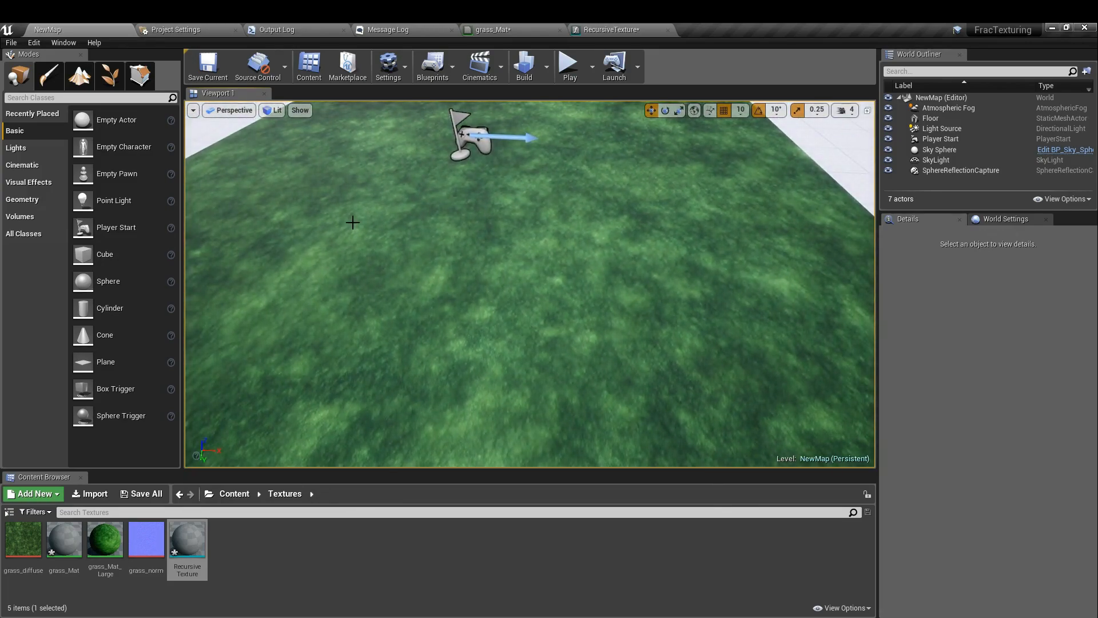
right_click_drag(345, 168, 346, 168)
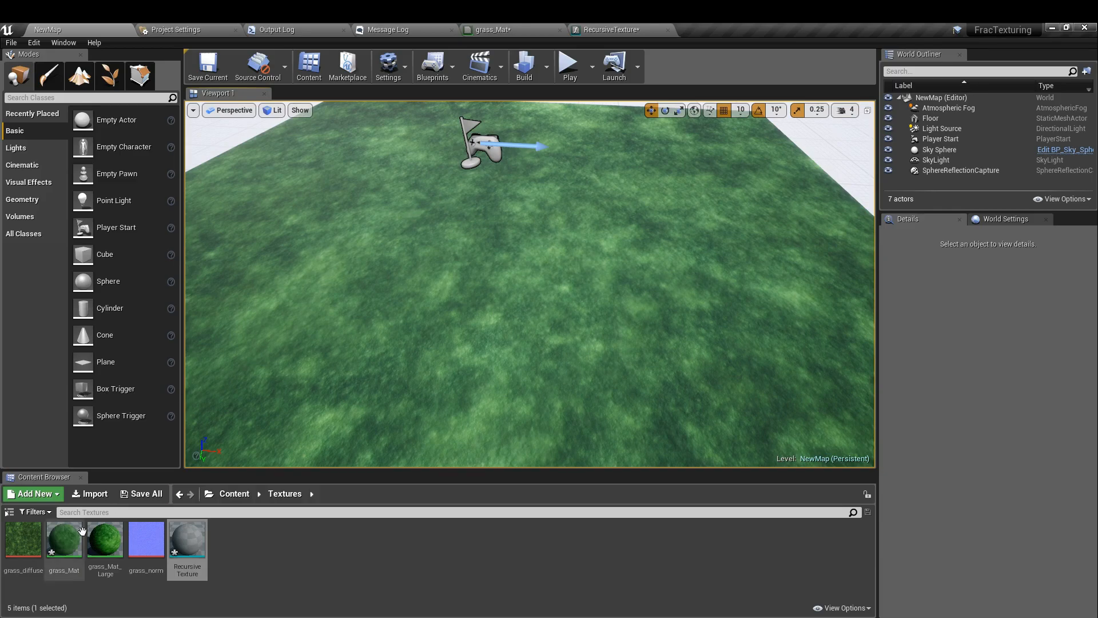
right_click_drag(320, 343, 340, 338)
right_click_drag(536, 270, 518, 286)
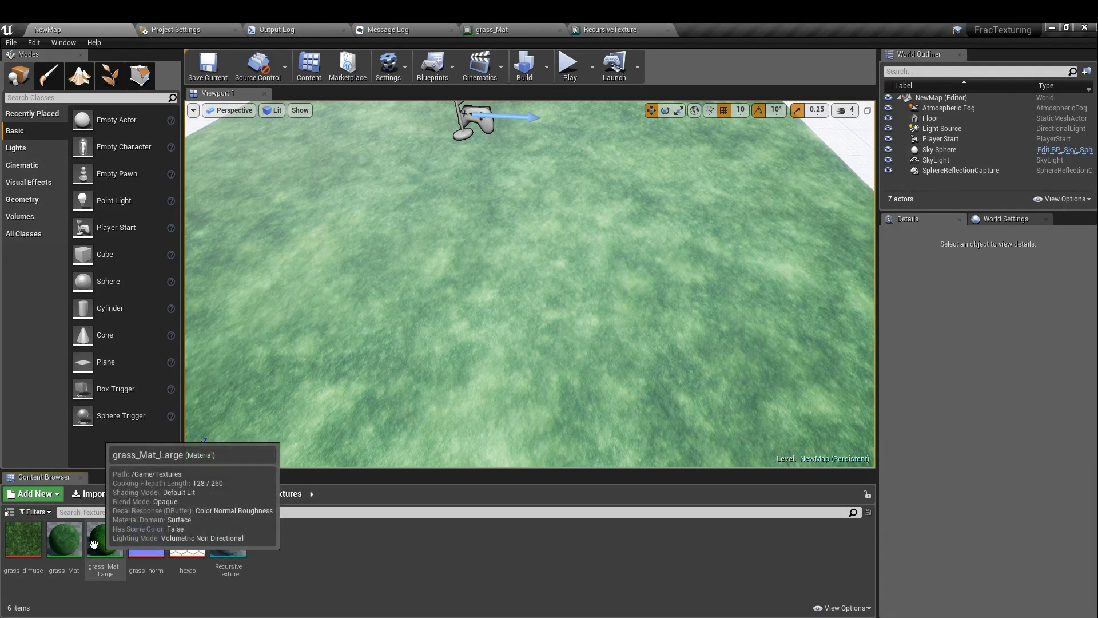
- Open grass_Mat, set the Texture Object's texture to hexao, and apply the material
double_click(60, 542)
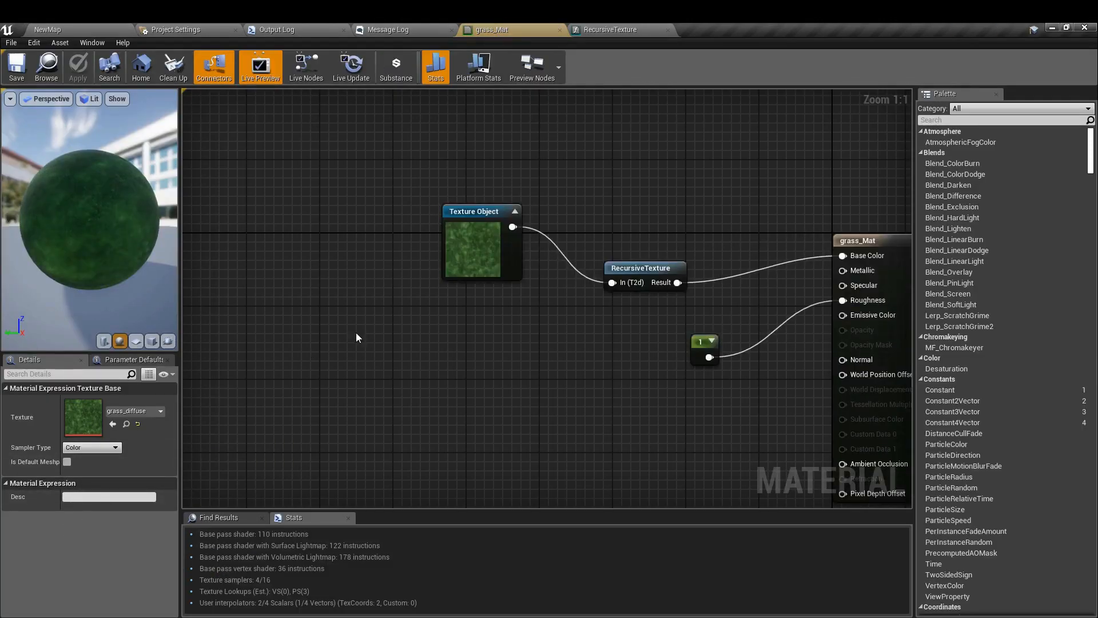
left_click(463, 240)
left_click(132, 409)
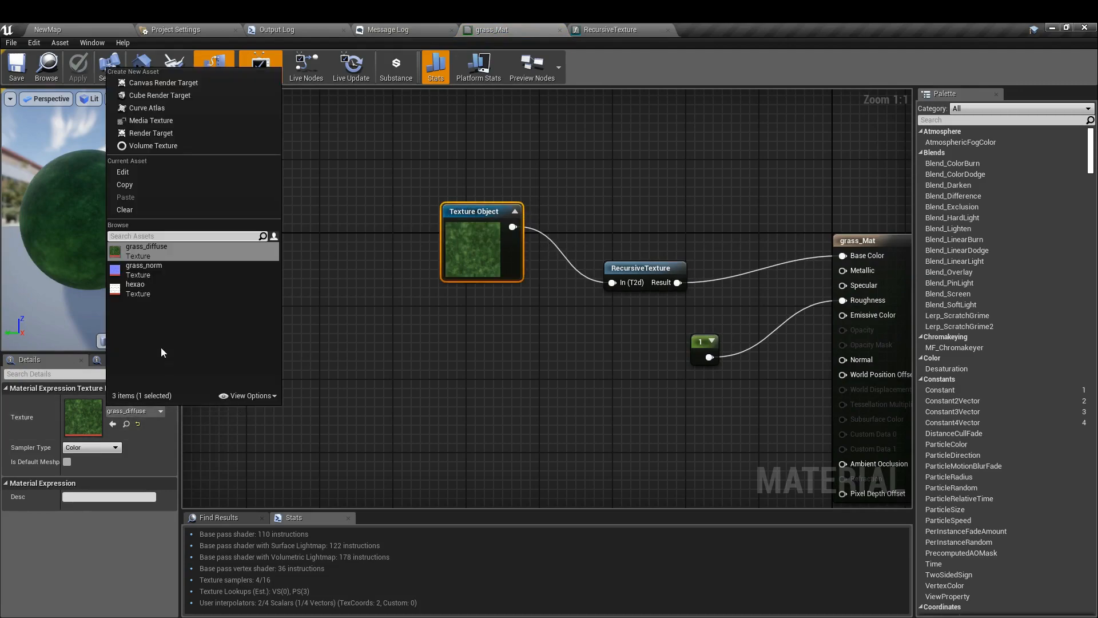
left_click(163, 286)
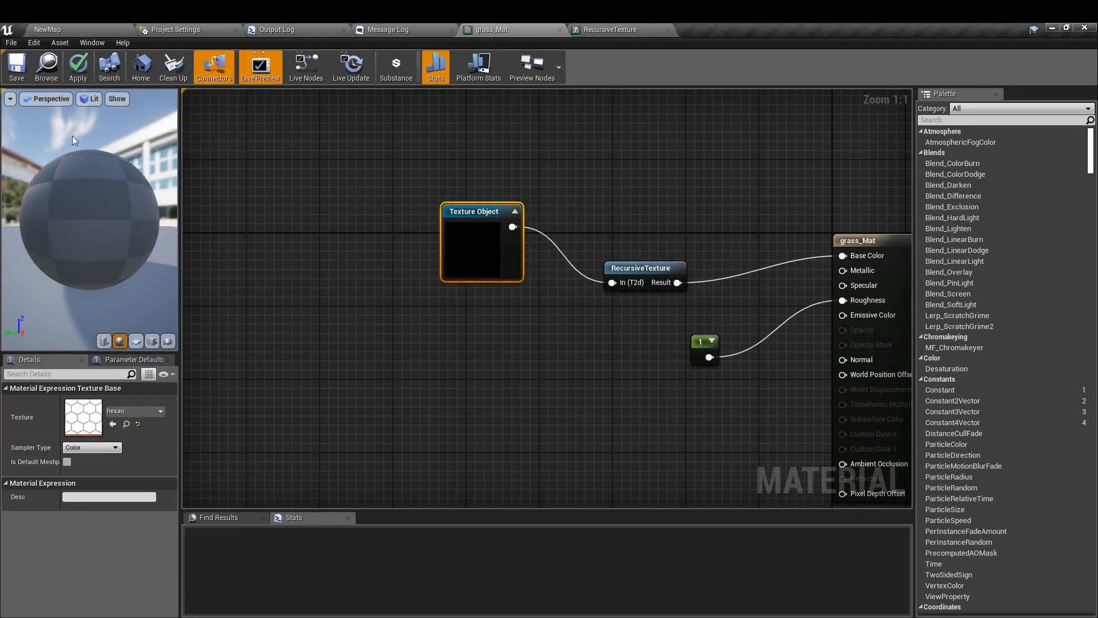
left_click(78, 64)
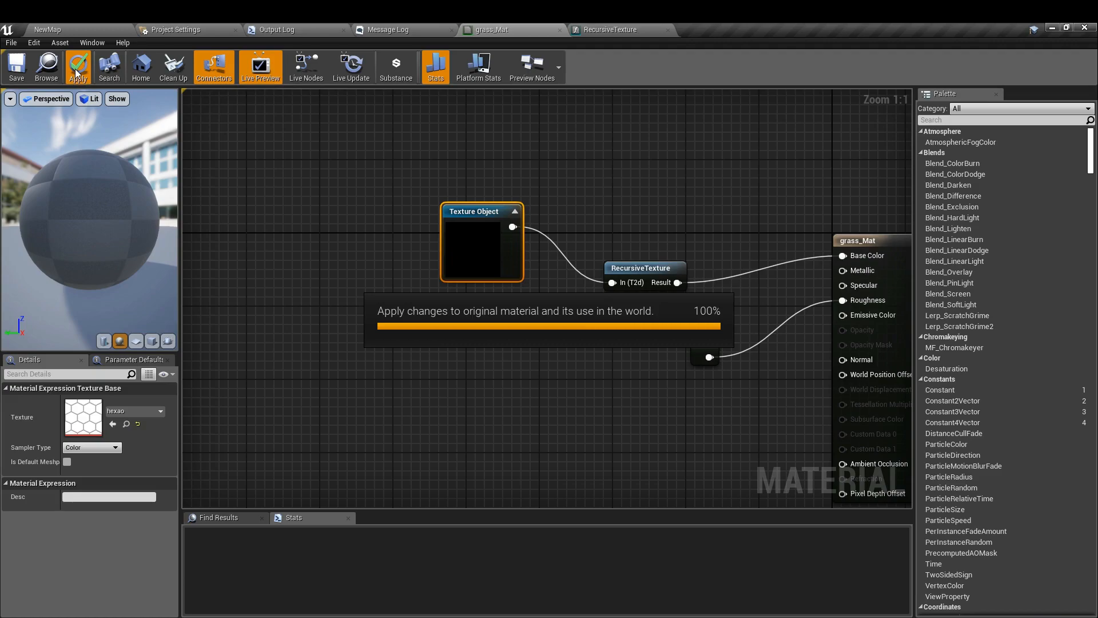
- View the hexagon-textured floor in NewMap to examine how the UV scales blend with distance
left_click(49, 24)
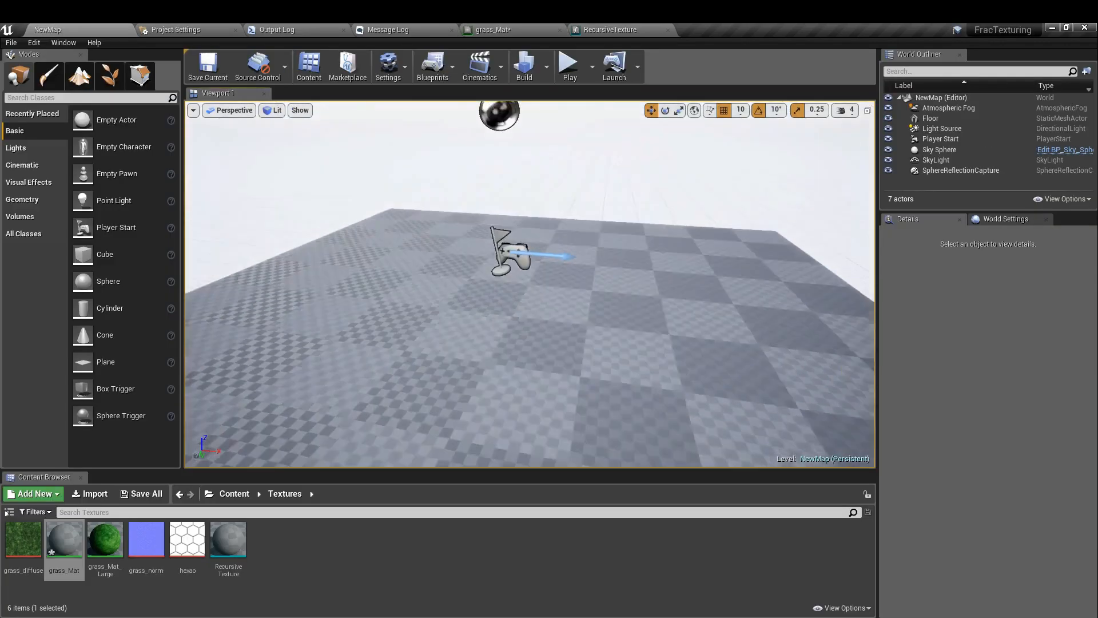
right_click_drag(529, 257, 526, 298)
key("w")
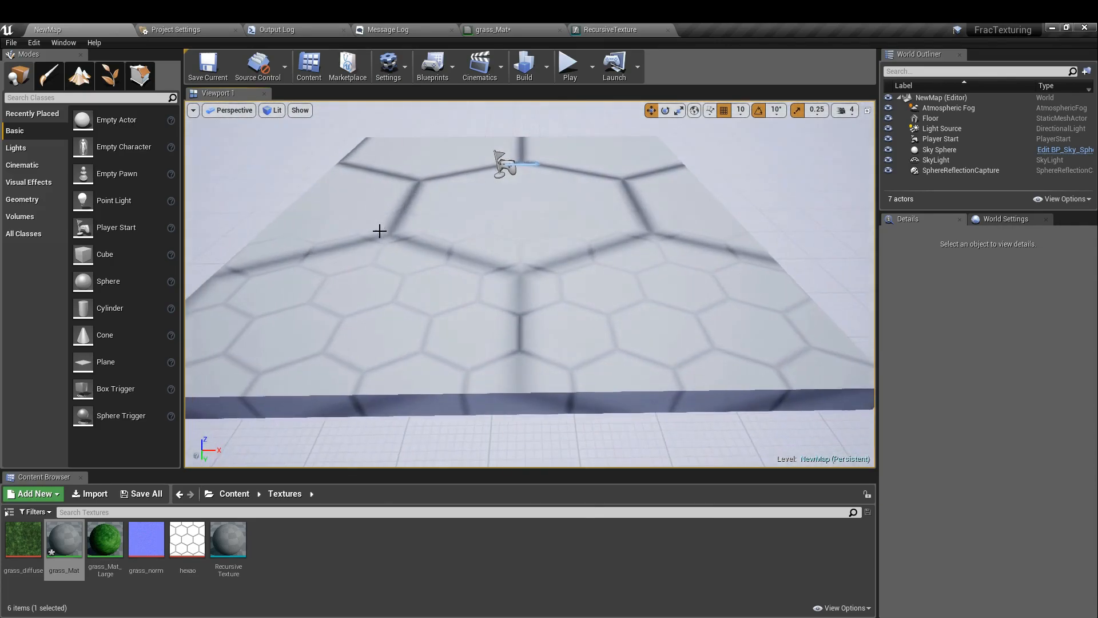
- Set grass_Mat's Texture Object back to grass_diffuse, apply the material, and return to NewMap to view the floor
left_click(607, 27)
left_click(547, 25)
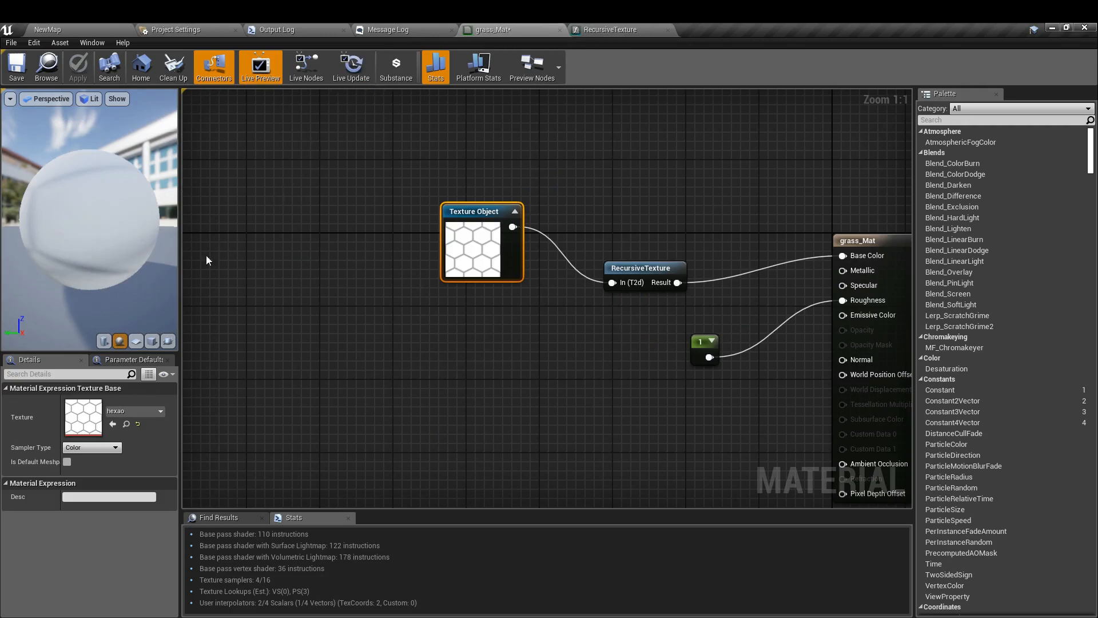
left_click(122, 412)
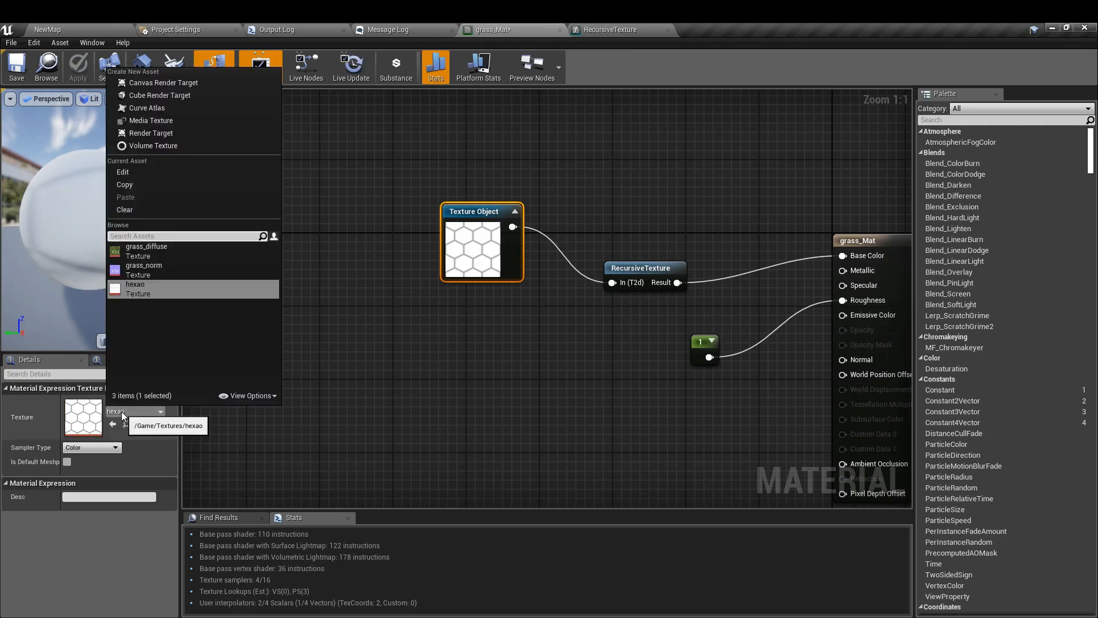
left_click(173, 249)
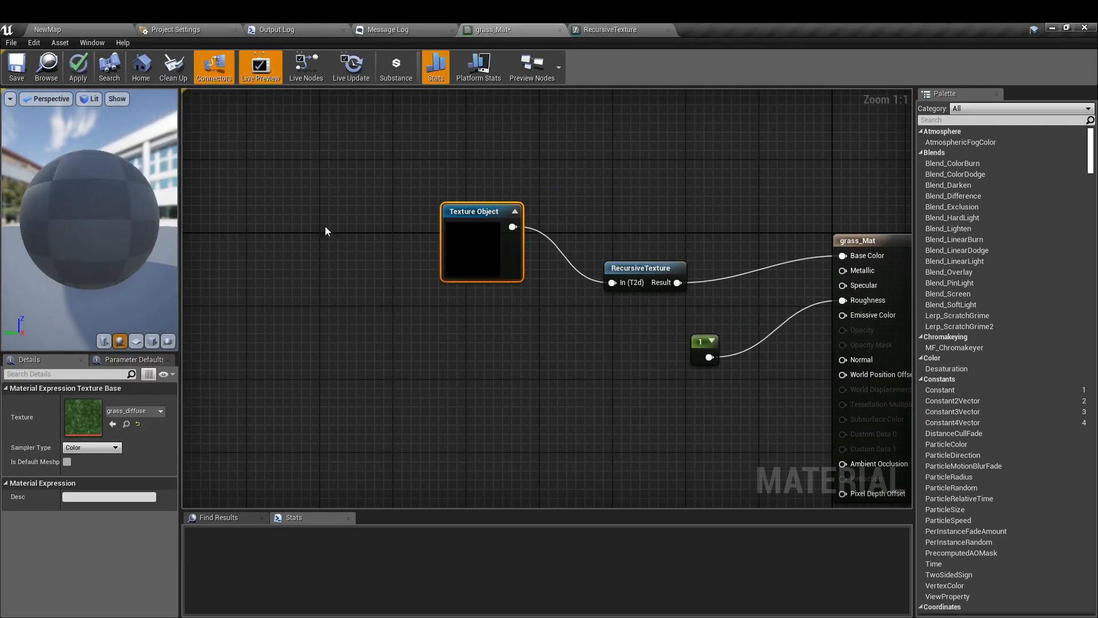
left_click(76, 66)
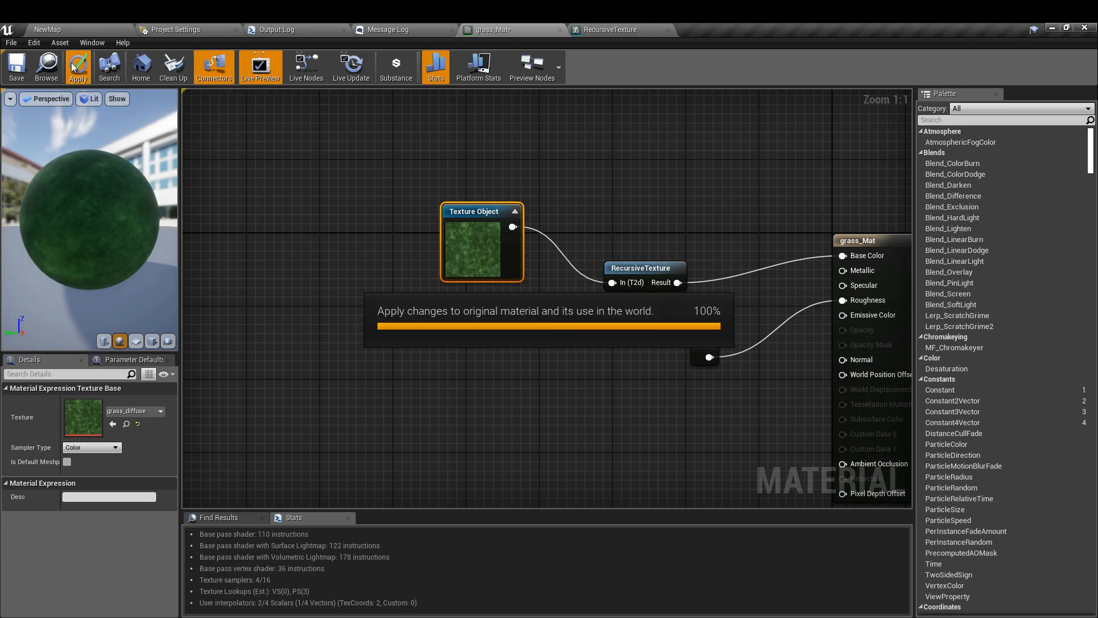
left_click(103, 26)
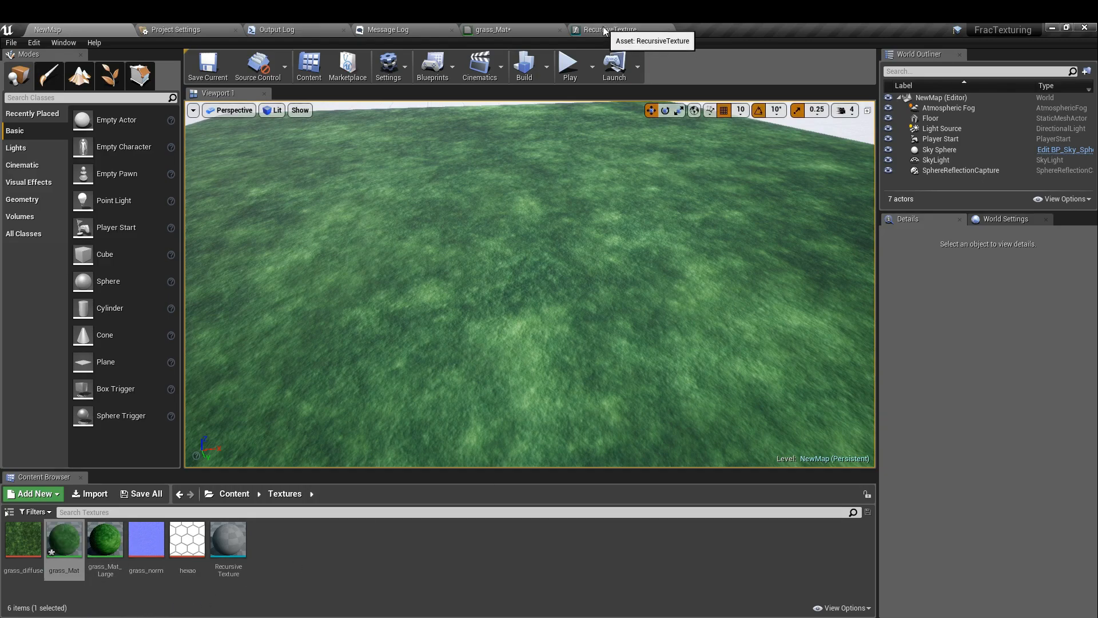
- In grass_Mat, duplicate the RecursiveTexture node and connect the copy's Result to the material's Normal
left_click(510, 27)
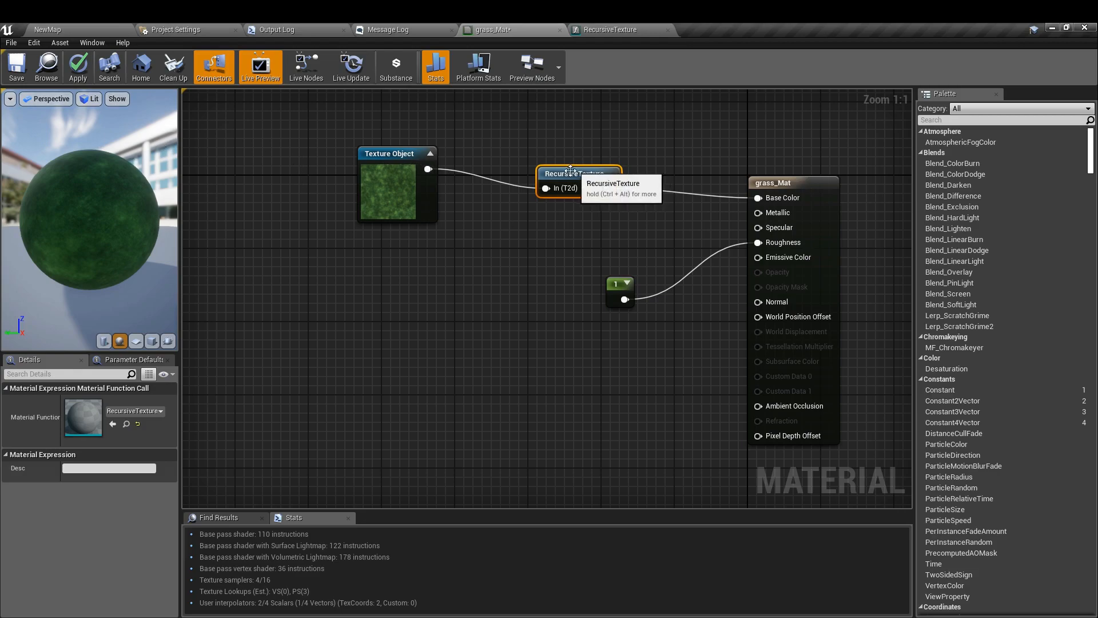
key("ctrl+v")
left_click_drag(366, 290, 758, 302)
- Duplicate the grass_diffuse Texture Object and connect the copy to the In input of the RecursiveTexture node feeding Normal
left_click(394, 180)
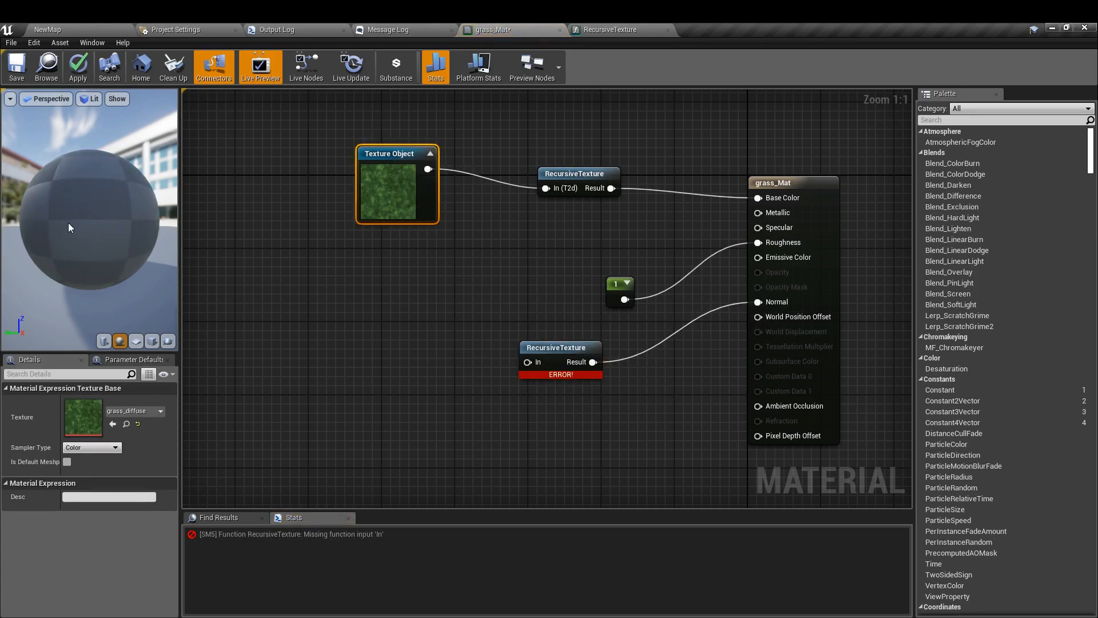
key("ctrl+v")
left_click_drag(262, 199, 527, 362)
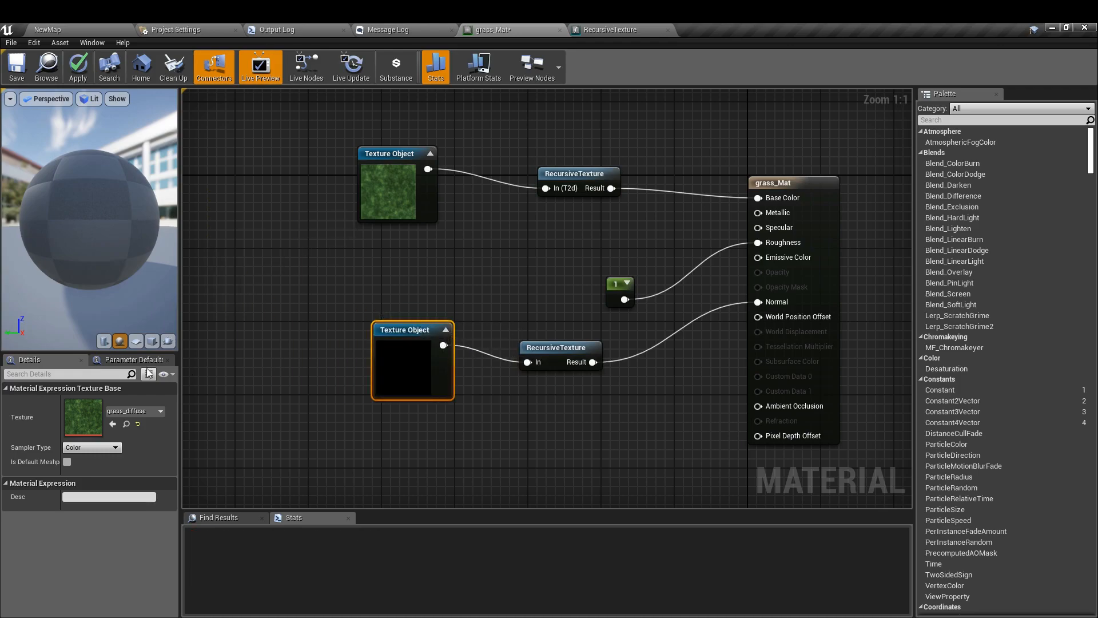
- Set the duplicated Texture Object's texture to grass_norm and apply the material changes
left_click(135, 410)
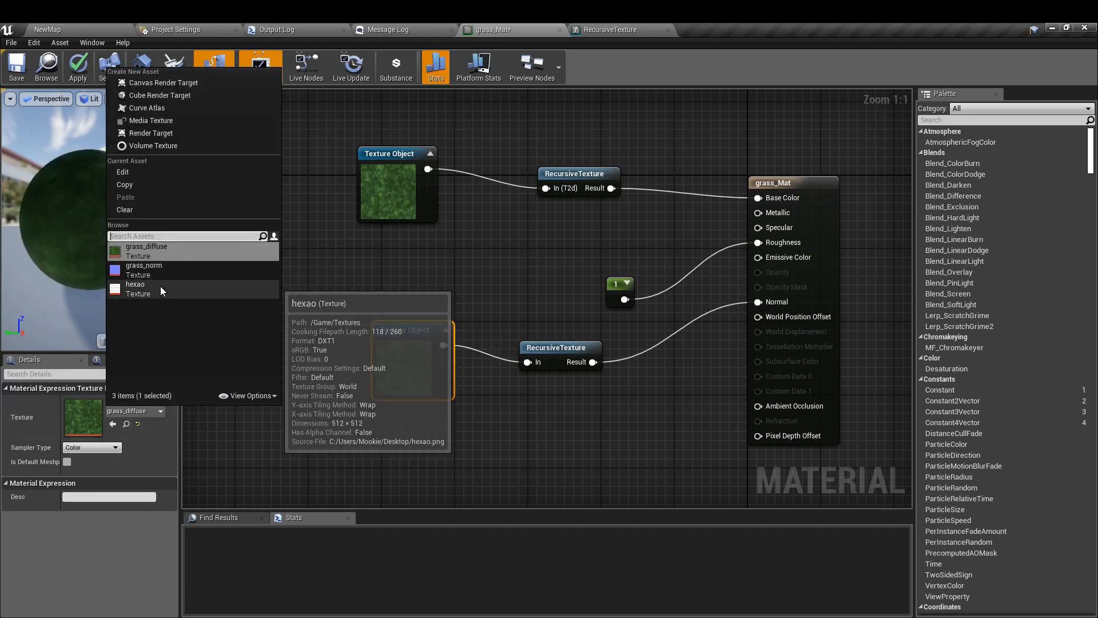
left_click(170, 265)
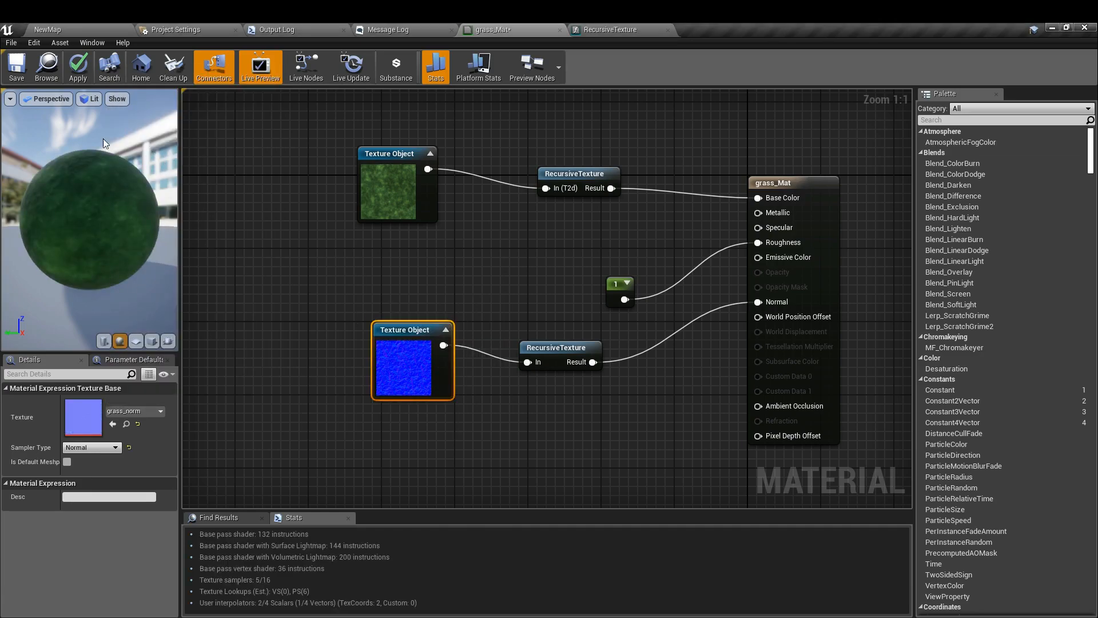
left_click(86, 67)
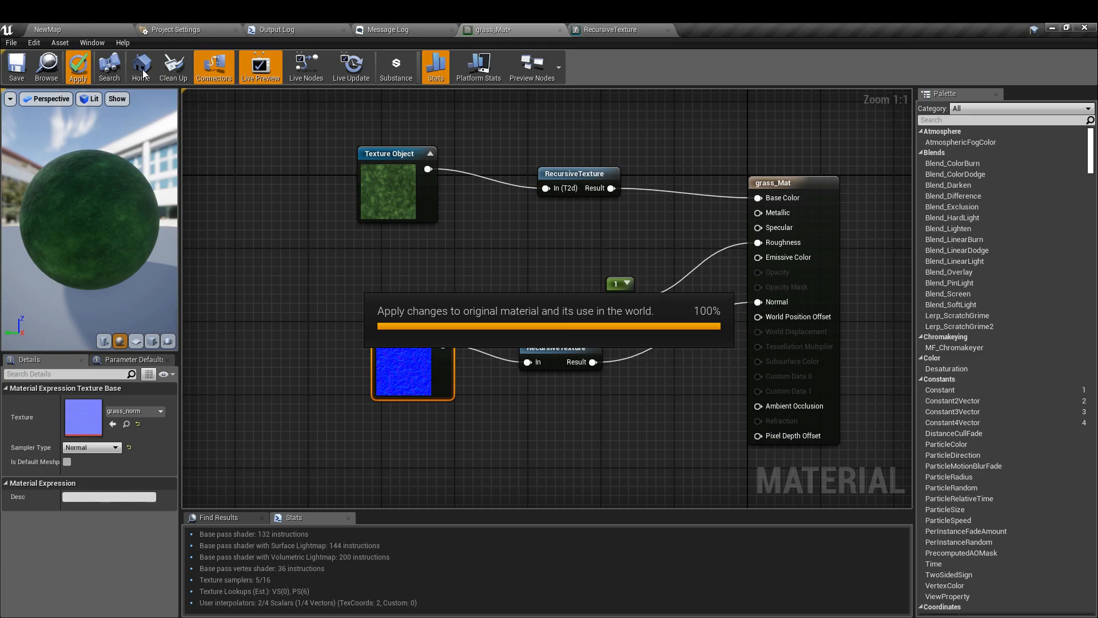
- Examine the grass floor in NewMap and the Lerp and Clamp chain in the RecursiveTexture function, ending back in NewMap
left_click(88, 29)
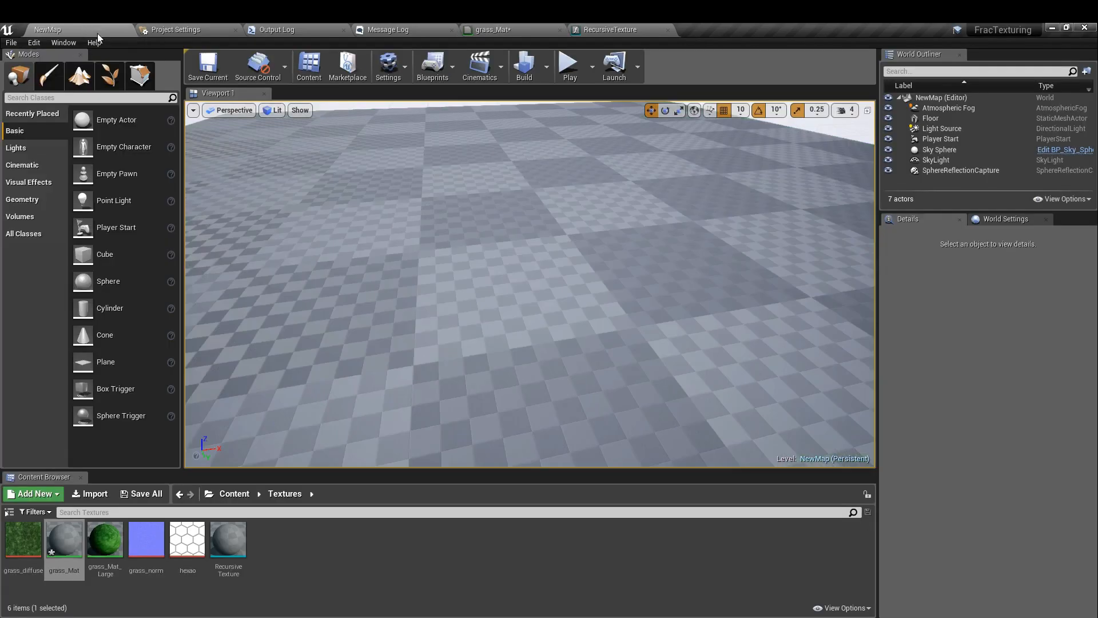
right_click_drag(307, 201, 302, 230)
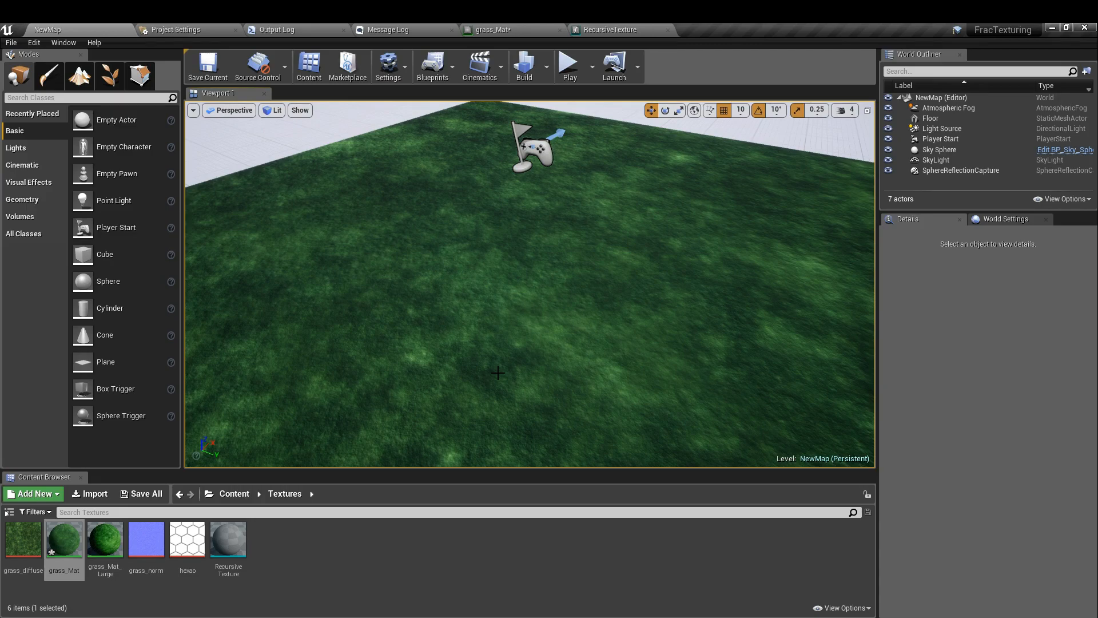
double_click(244, 535)
scroll(603, 375, "up", 2)
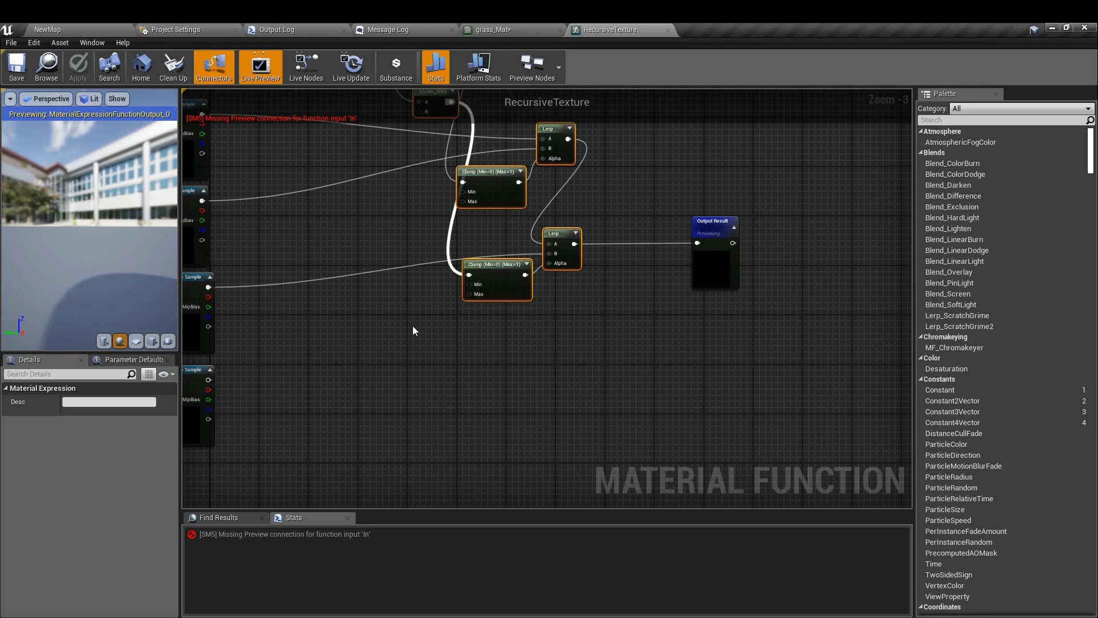
left_click(68, 30)
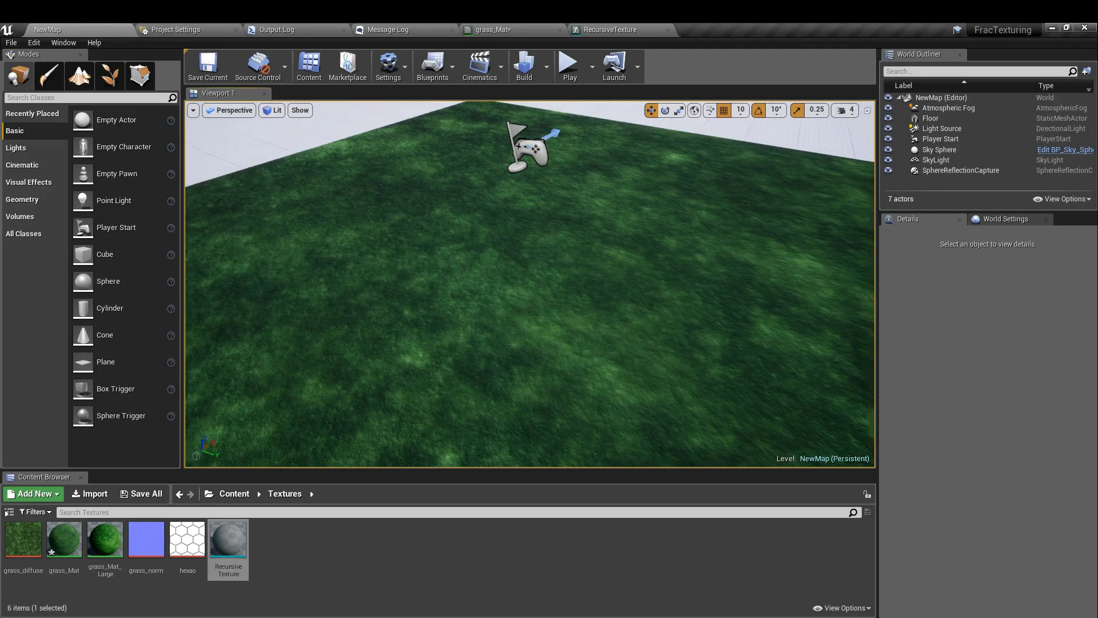